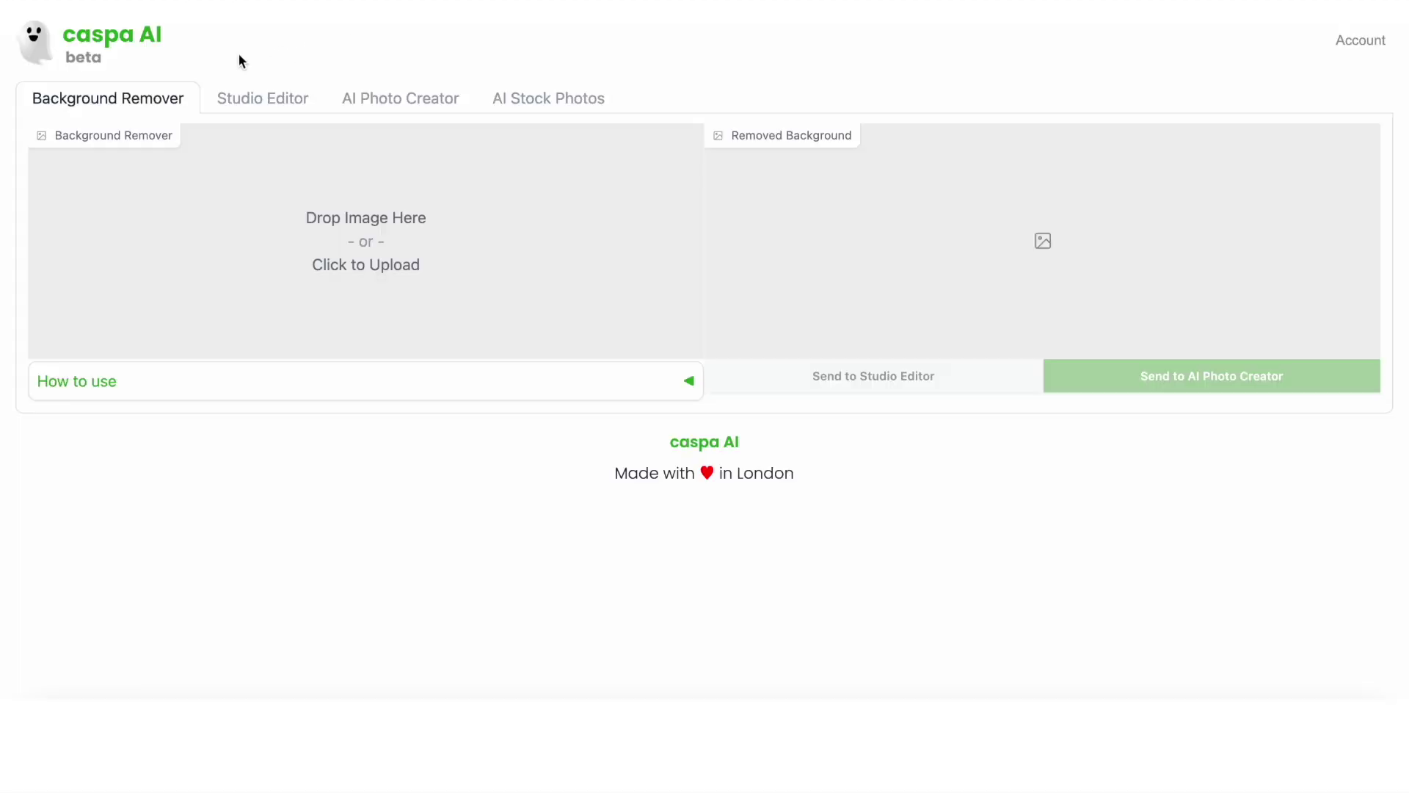
# After browsing the other tools, upload the kids sunglasses image to Background Remover
pyautogui.click(232, 104)
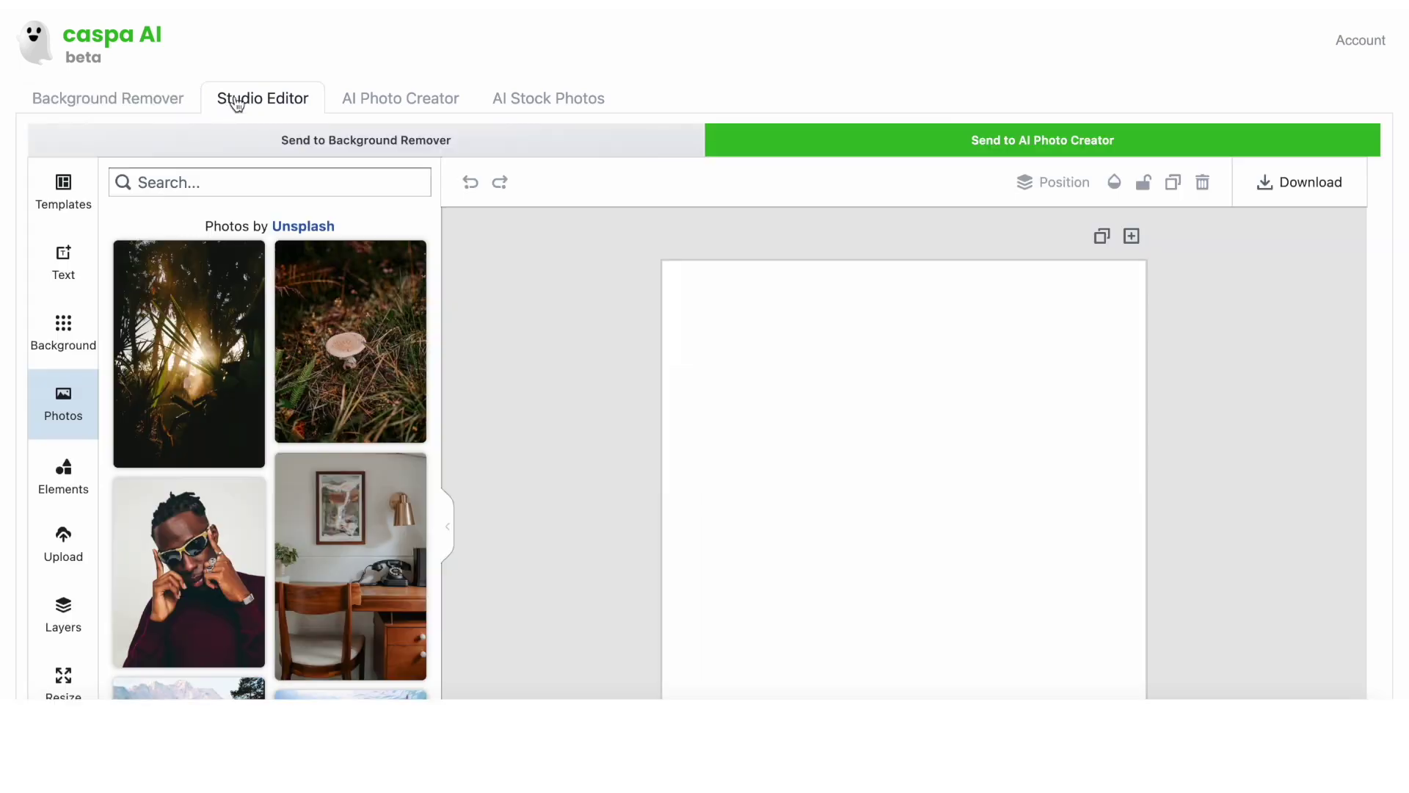
pyautogui.click(374, 100)
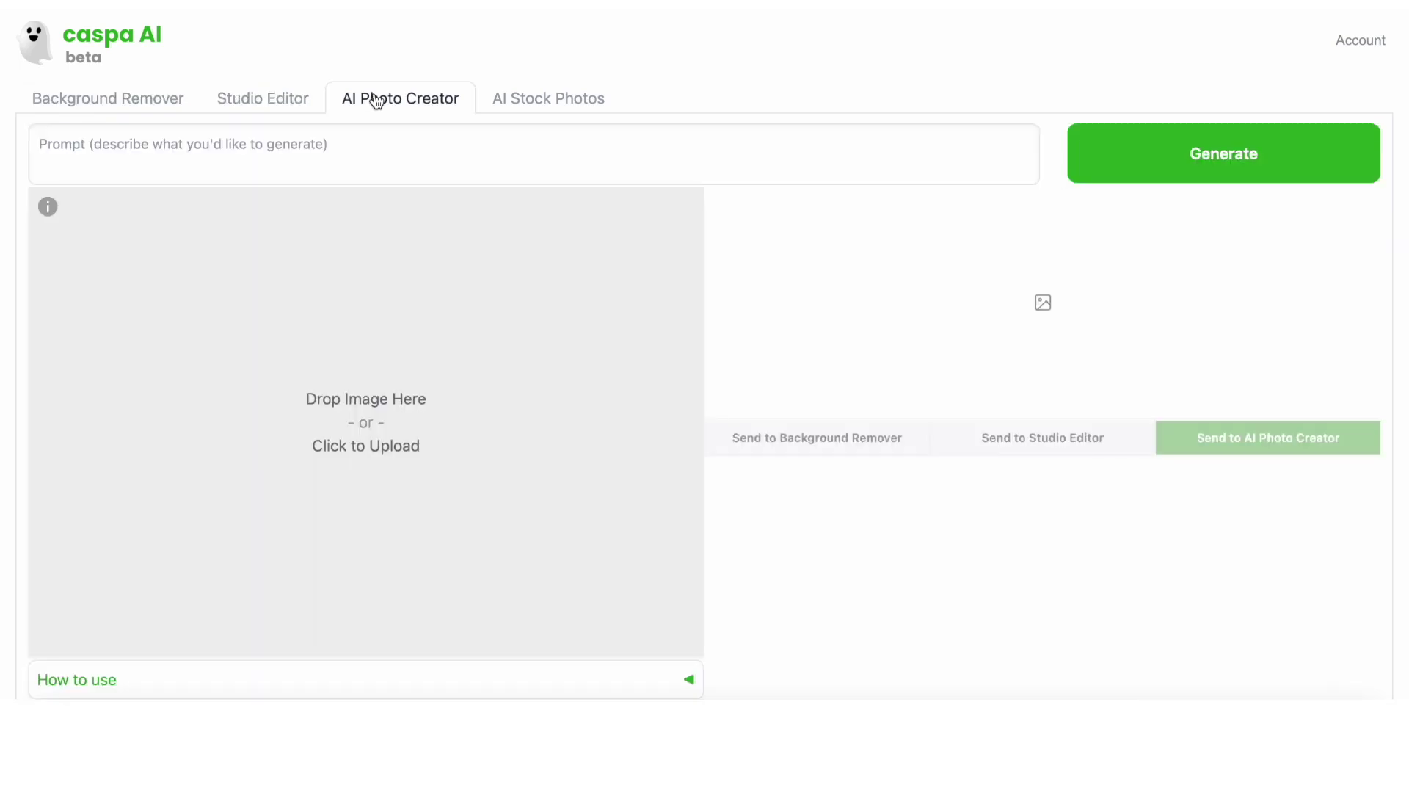
pyautogui.click(518, 110)
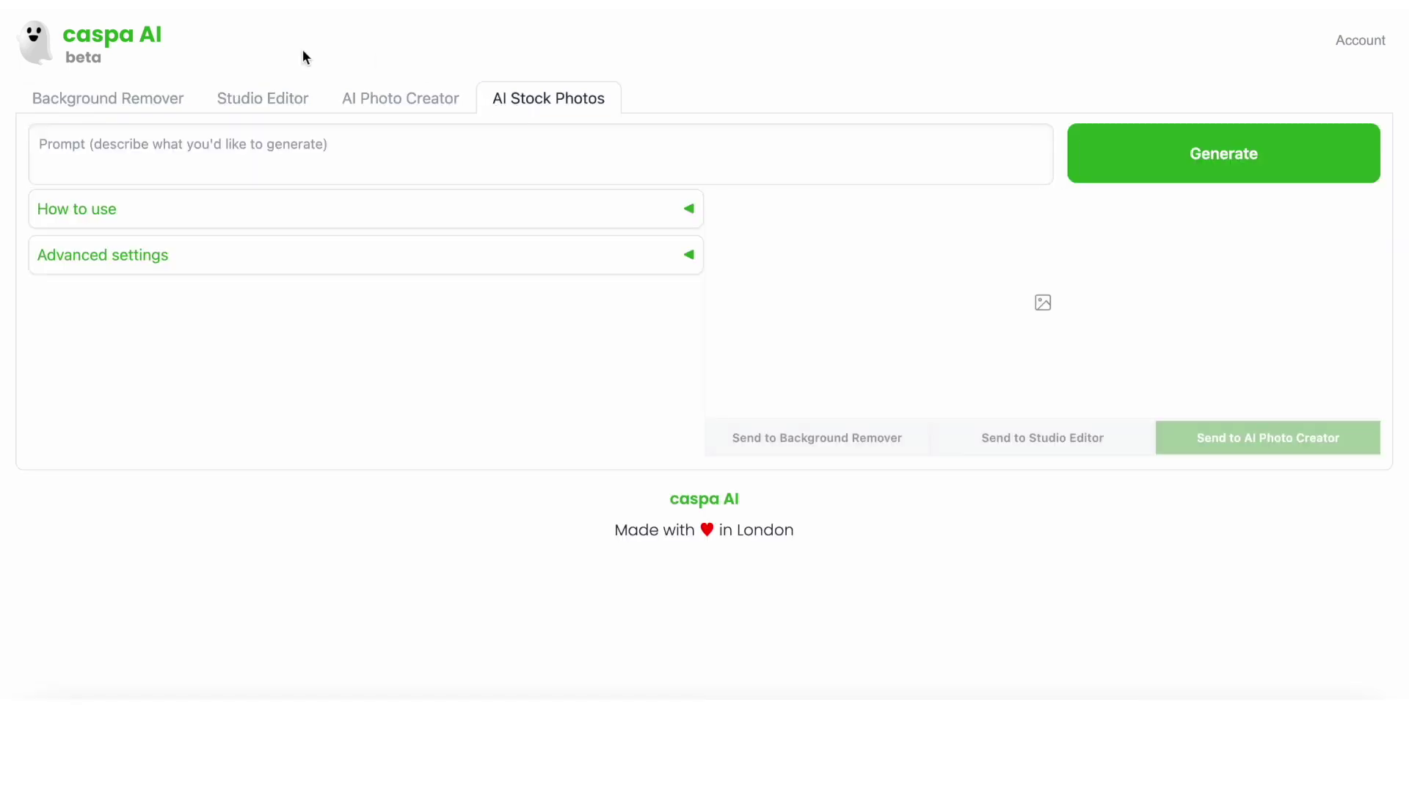
pyautogui.click(139, 105)
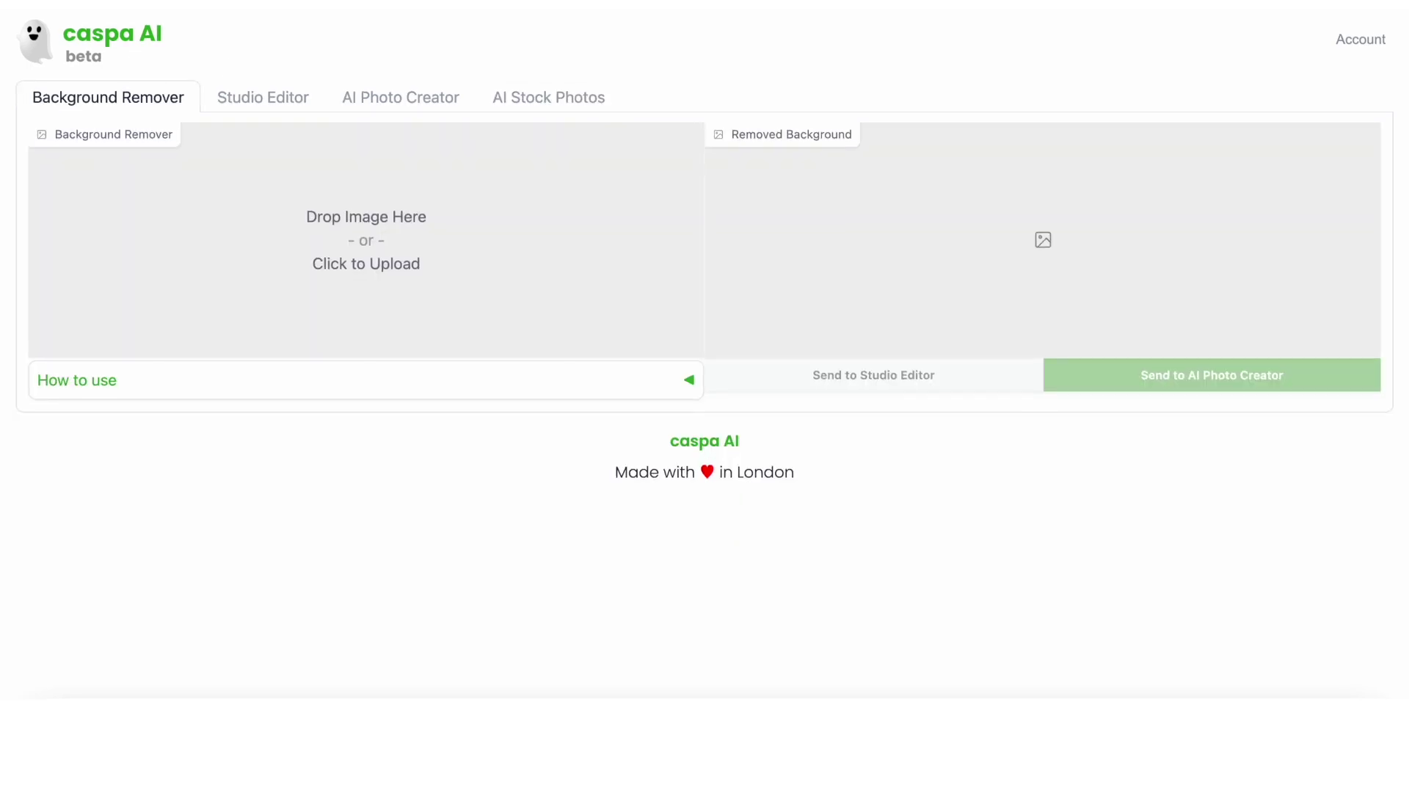
pyautogui.click(640, 293)
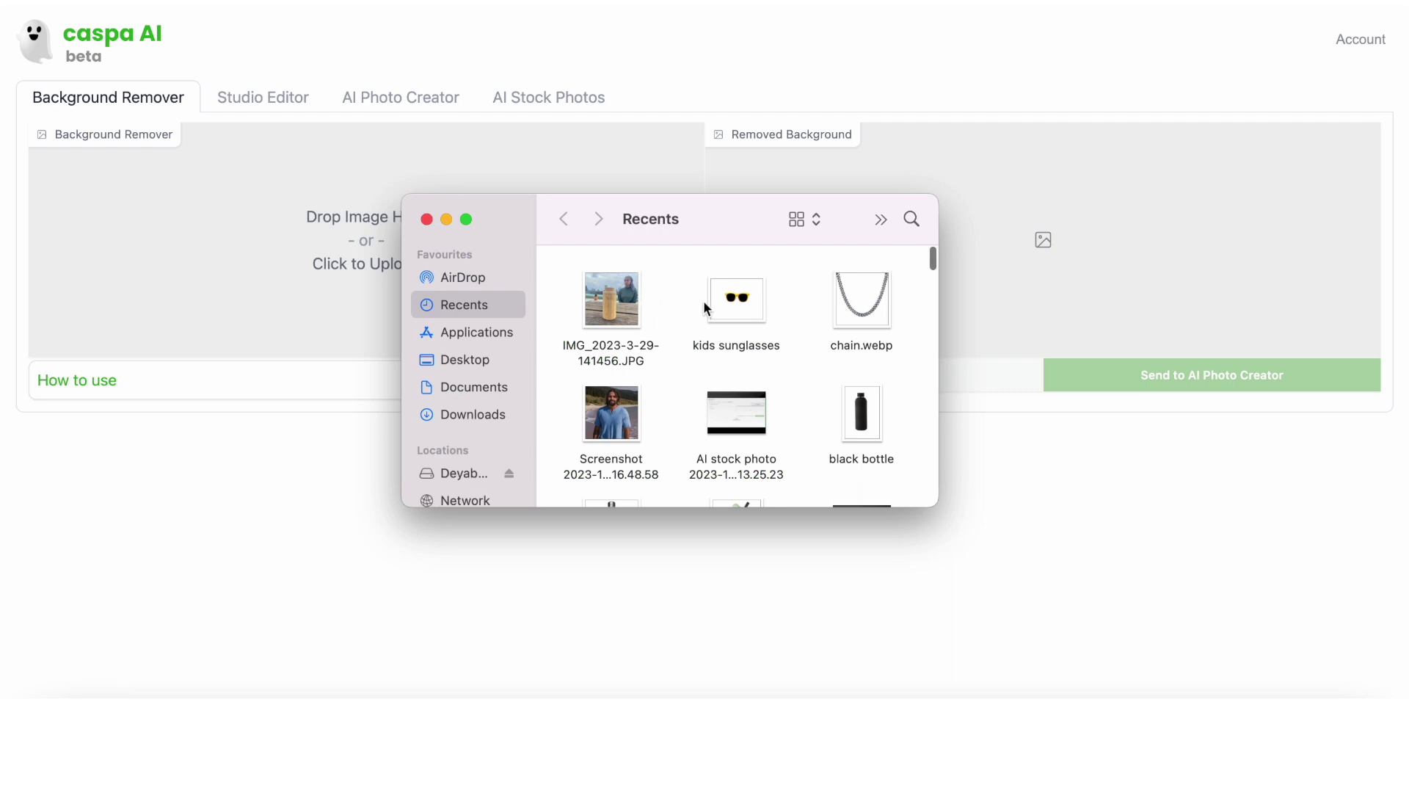
pyautogui.moveTo(734, 301); pyautogui.dragTo(276, 271)
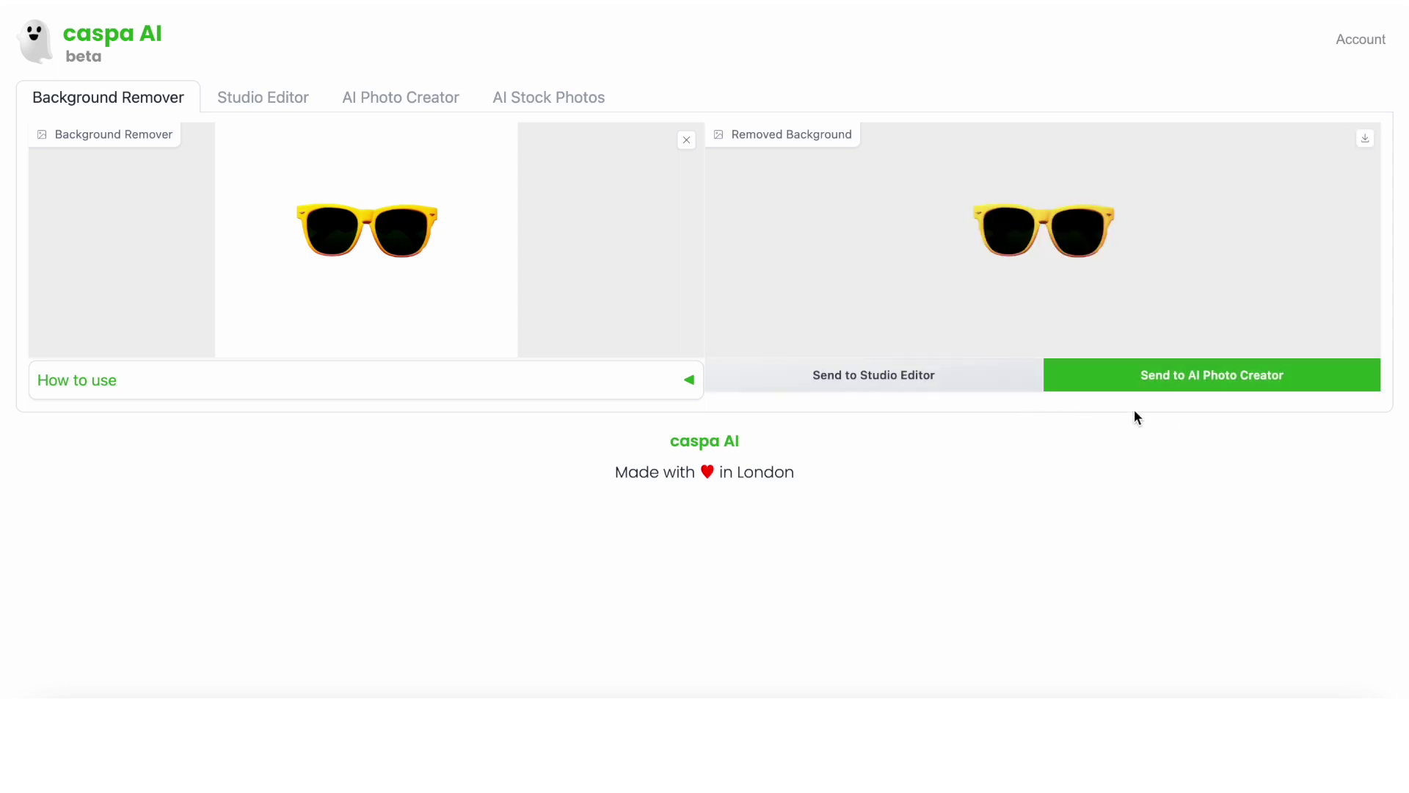
# Send the sunglasses cutout to the Studio Editor, then shrink it and move it lower
pyautogui.click(944, 375)
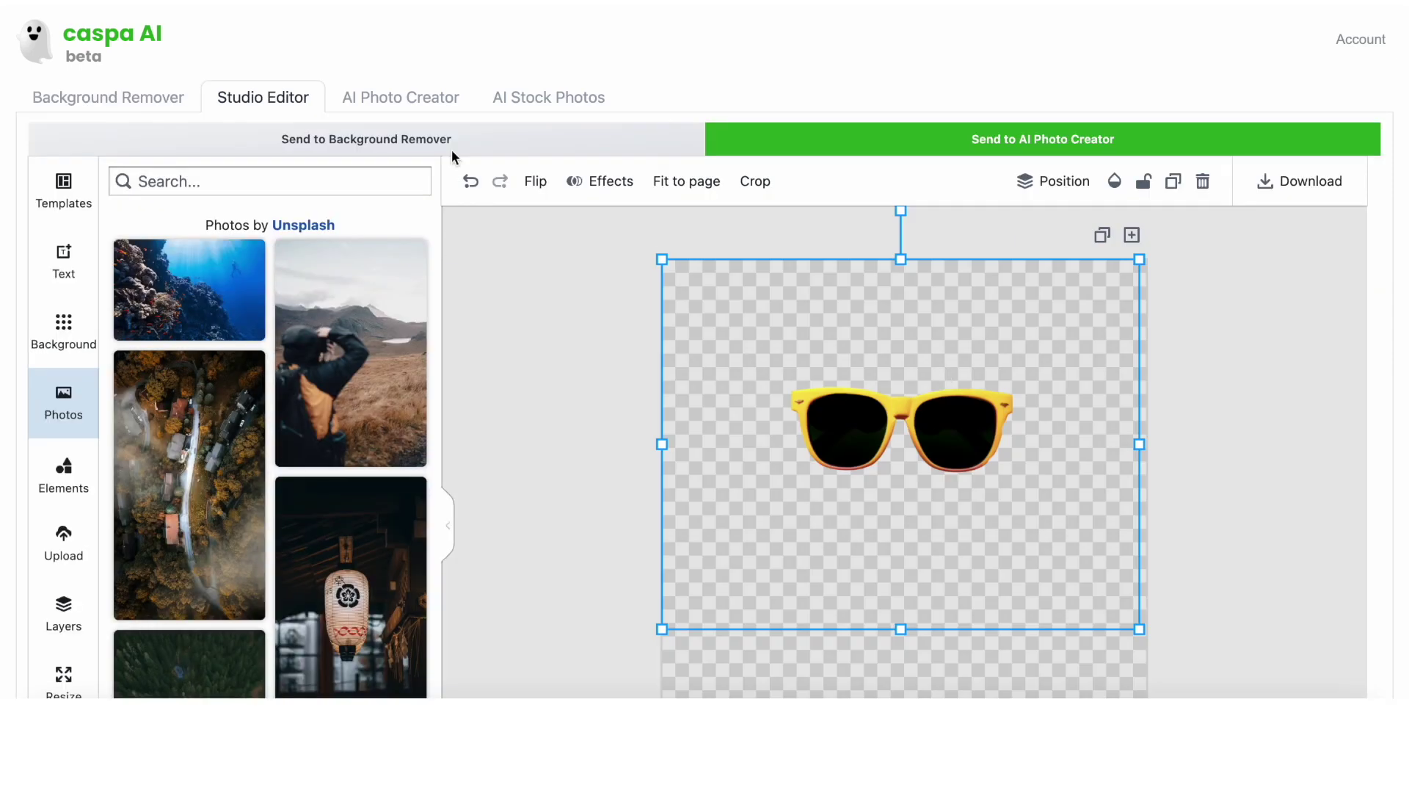
pyautogui.scroll(-1, 869, 642)
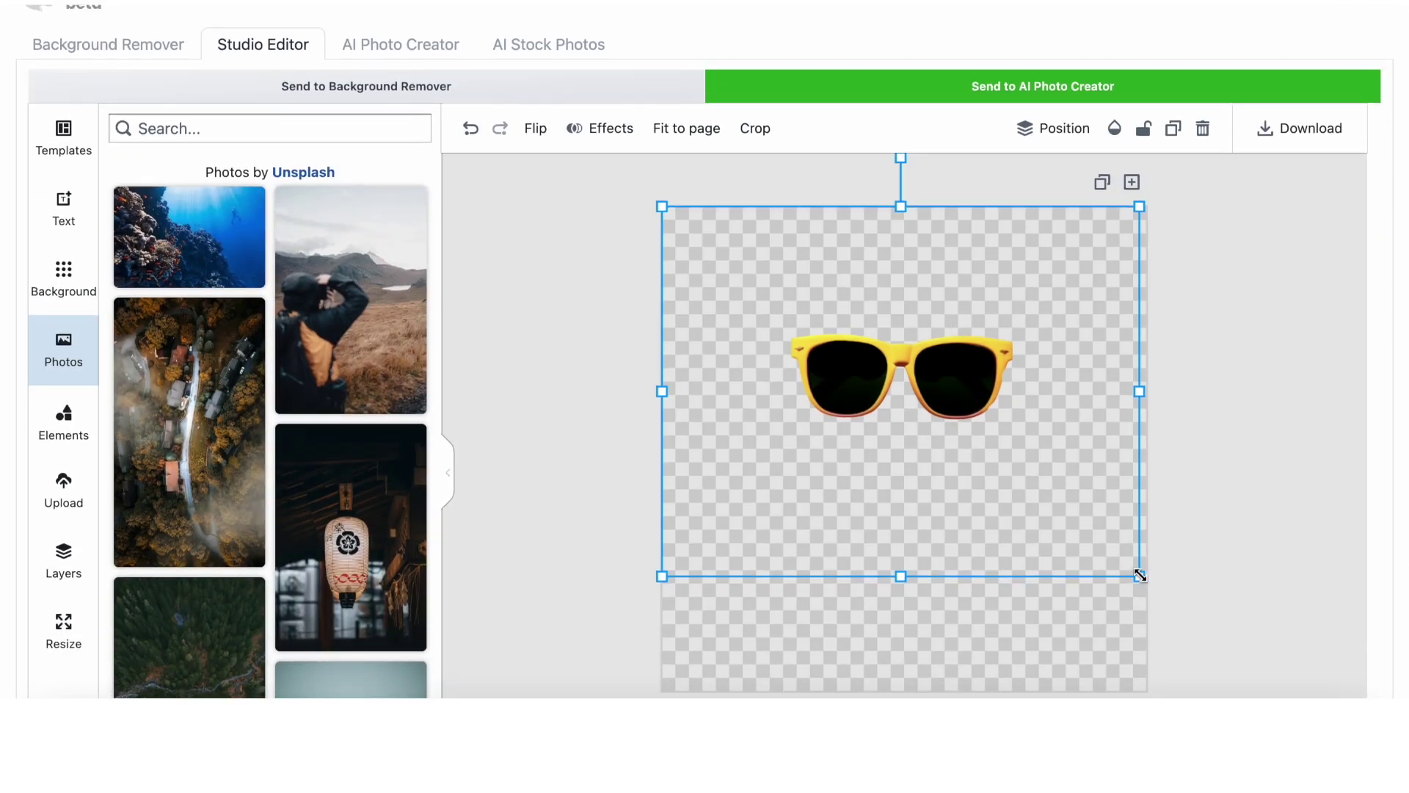
pyautogui.moveTo(1140, 576); pyautogui.dragTo(984, 456)
pyautogui.moveTo(852, 332); pyautogui.dragTo(857, 427)
pyautogui.moveTo(989, 552); pyautogui.dragTo(941, 516)
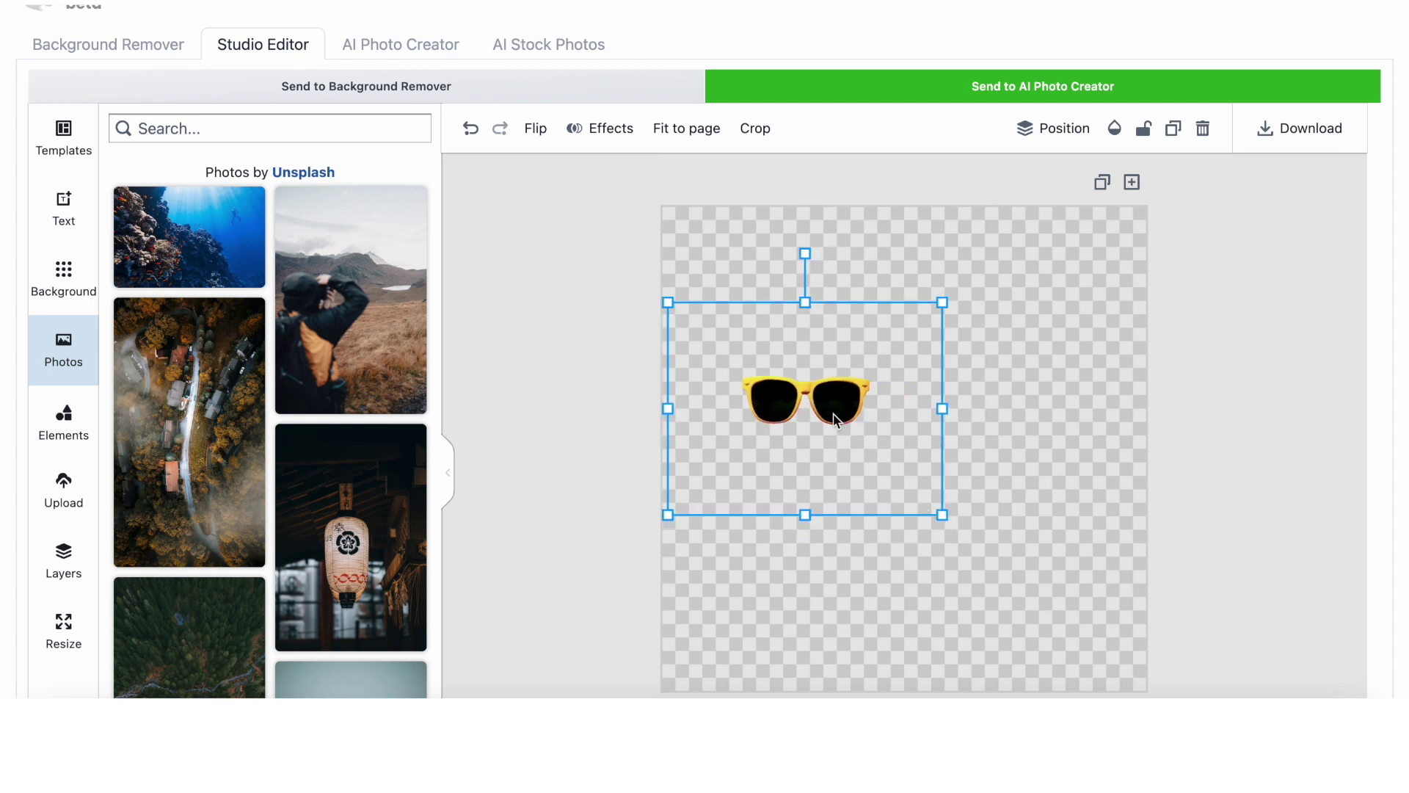
pyautogui.moveTo(839, 422); pyautogui.dragTo(1025, 387)
# Add a smaller copy of the sunglasses toward the upper right and pass the layout to AI Photo Creator
pyautogui.hotkey('ctrl', 'c')
pyautogui.hotkey('ctrl', 'v')
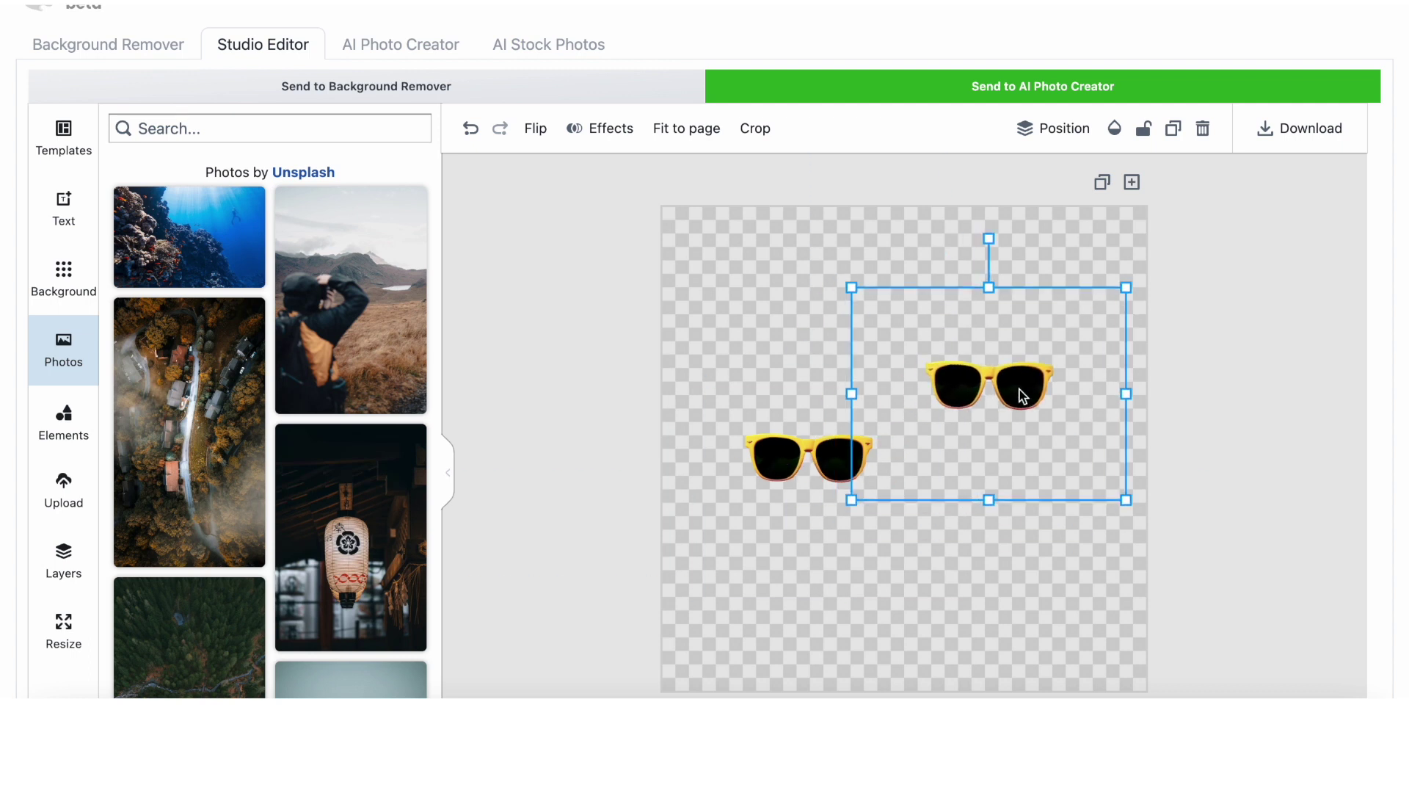
pyautogui.moveTo(1130, 512); pyautogui.dragTo(1048, 438)
pyautogui.moveTo(950, 355); pyautogui.dragTo(1026, 399)
pyautogui.moveTo(811, 460); pyautogui.dragTo(802, 460)
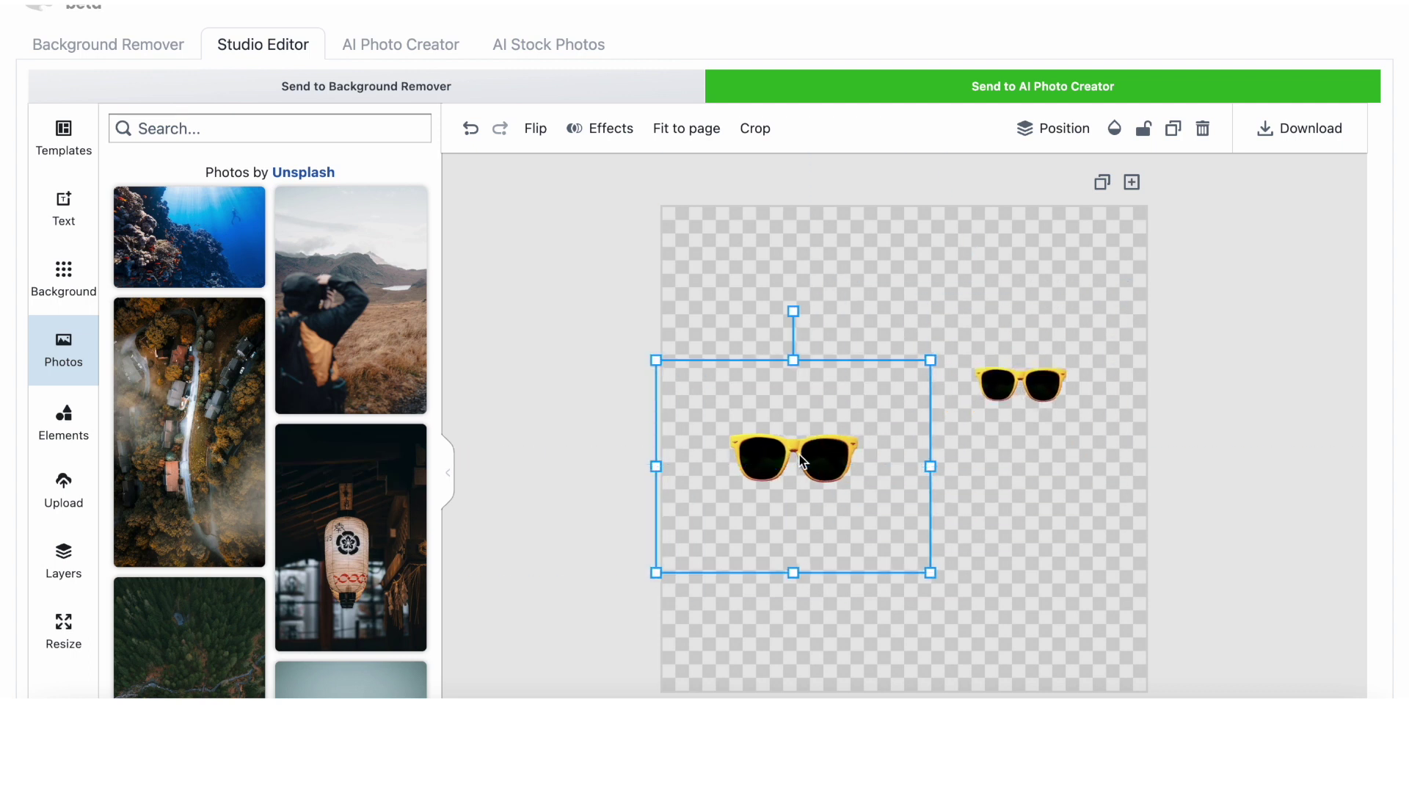
pyautogui.moveTo(930, 573); pyautogui.dragTo(922, 566)
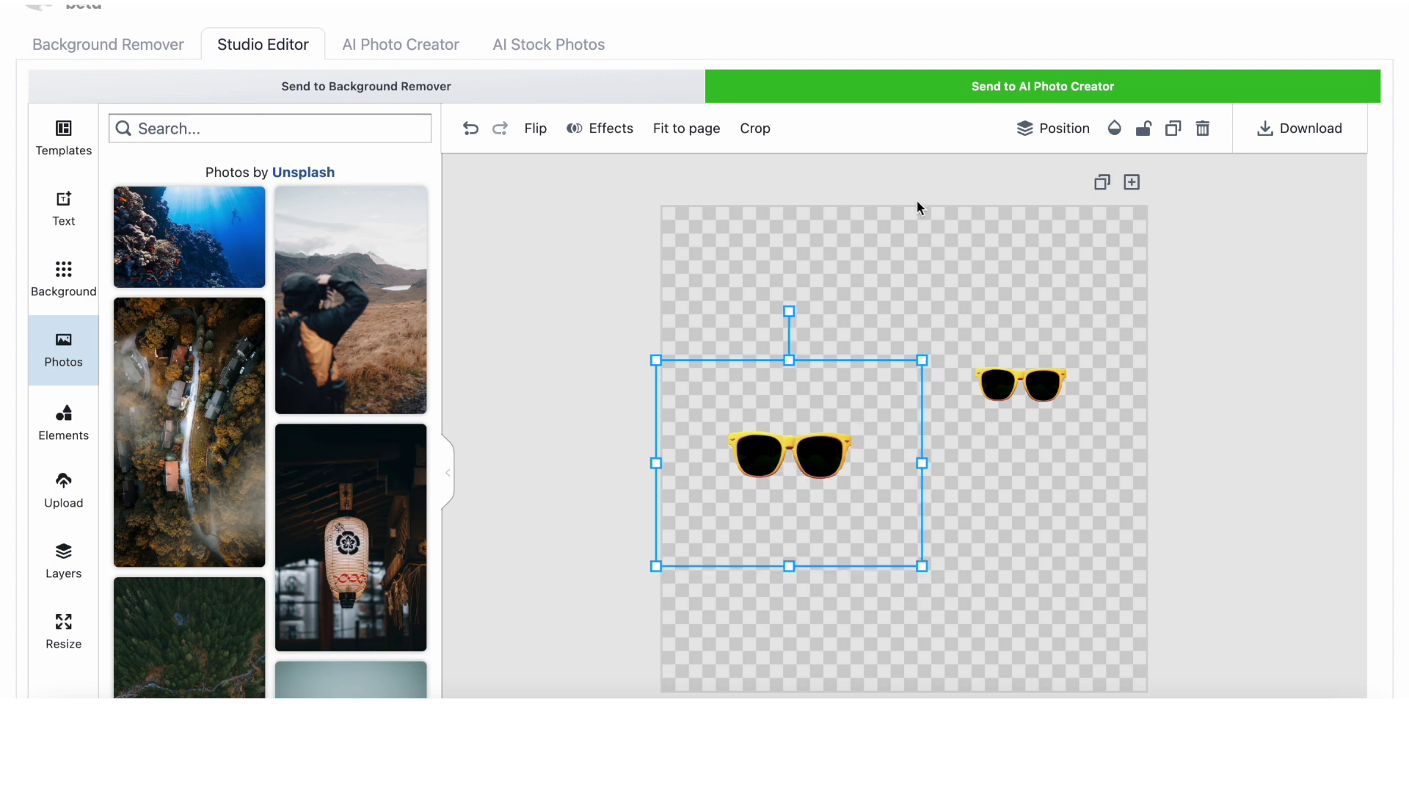
pyautogui.click(906, 89)
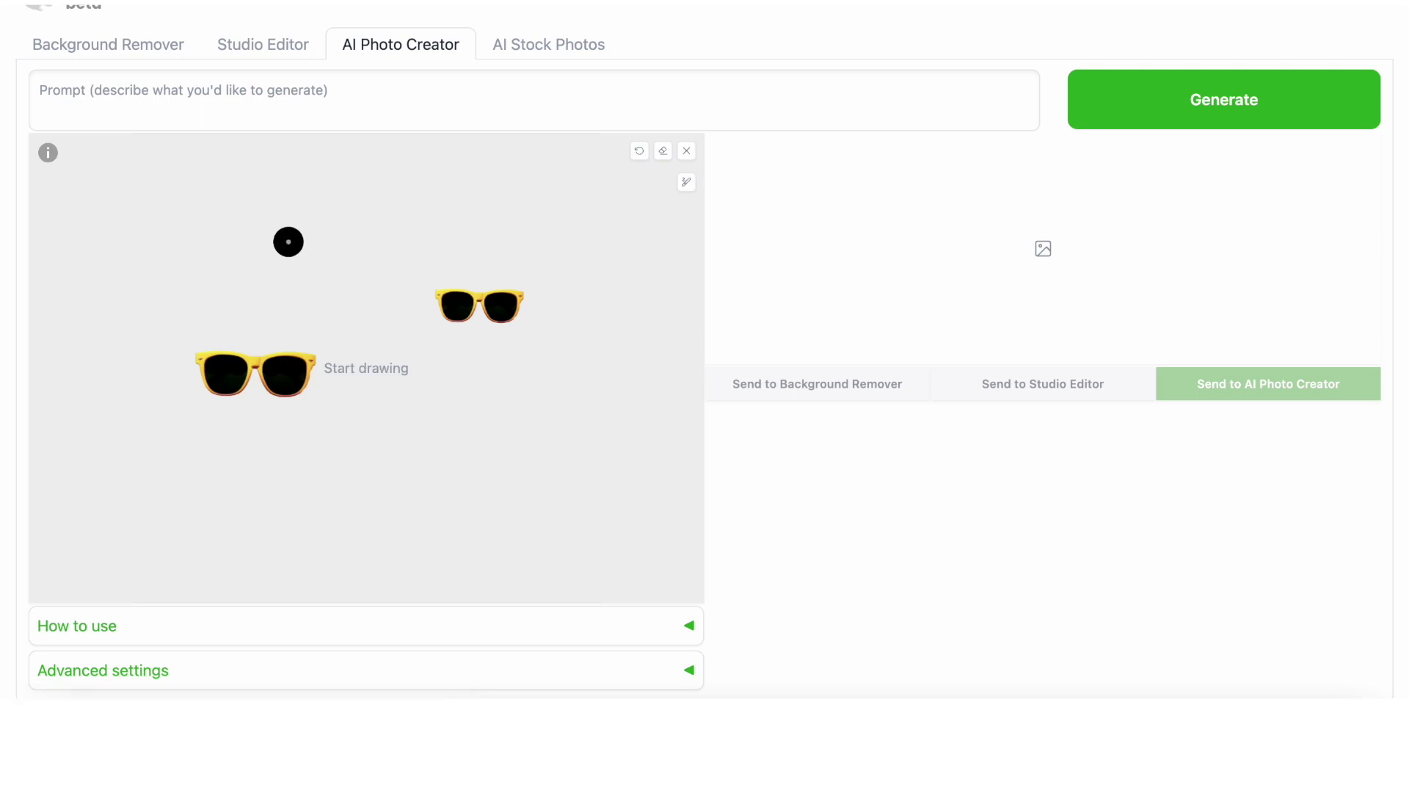
# Generate images from the prompt '3 year olds in a garden' using the sunglasses sketch
pyautogui.click(200, 80)
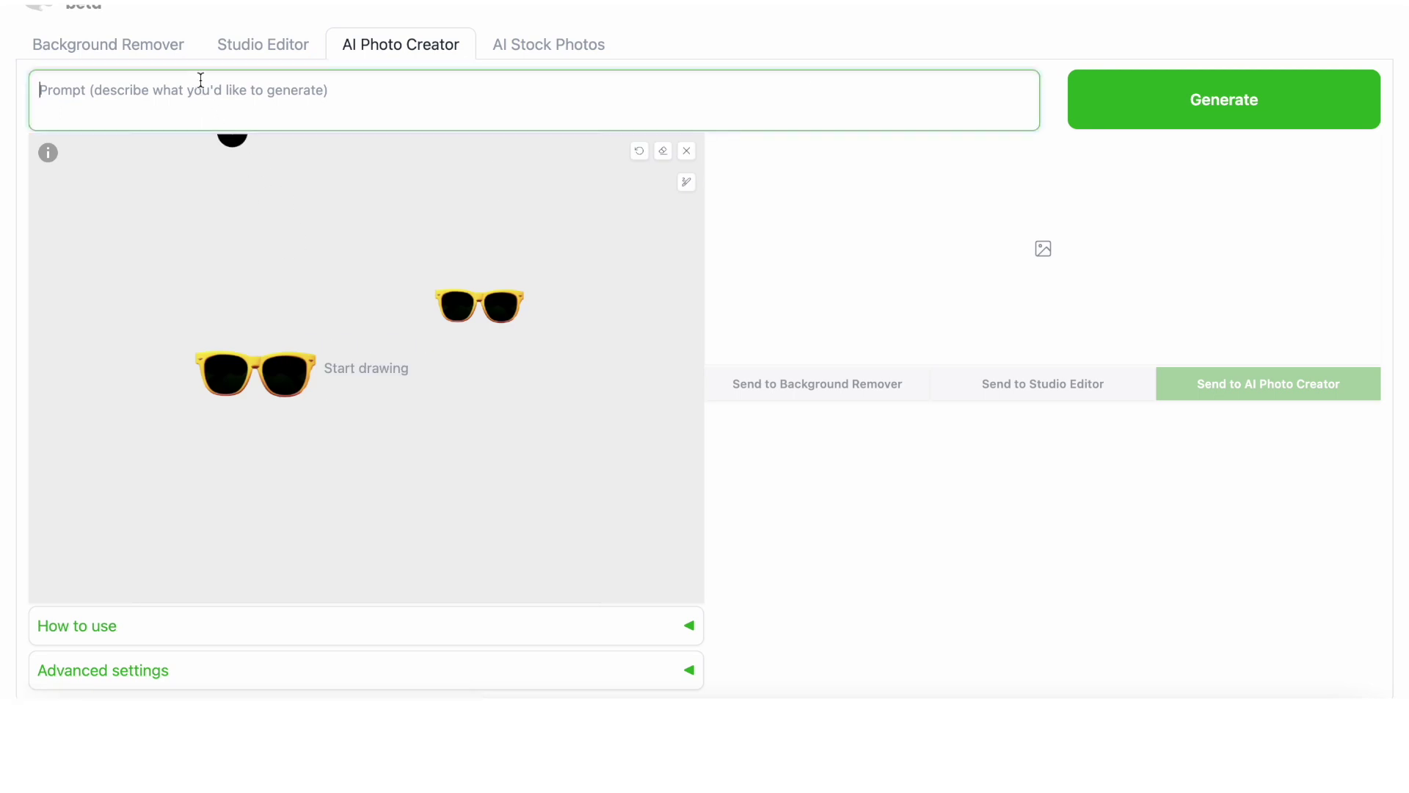
pyautogui.write('3 year')
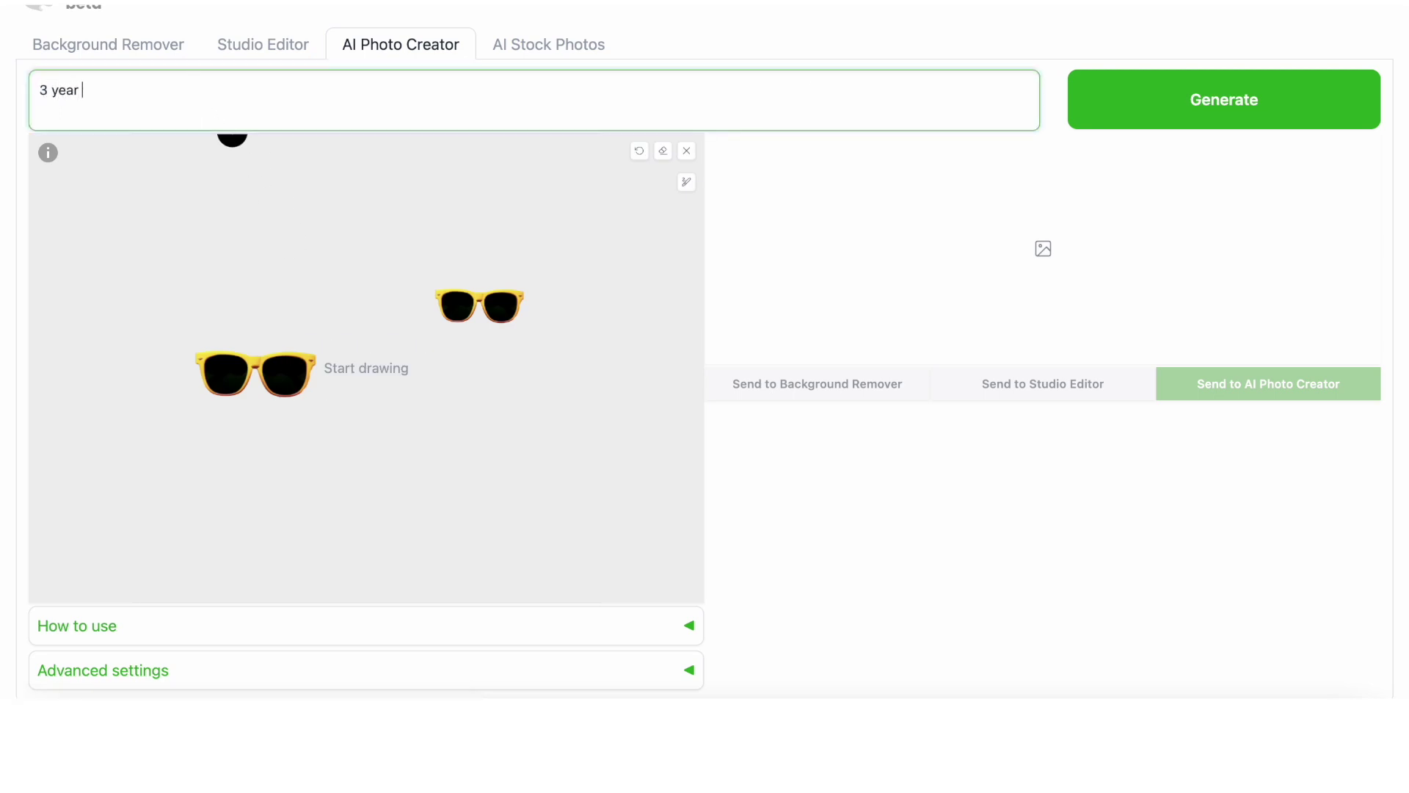
pyautogui.write(' olds in a garden')
pyautogui.click(1276, 109)
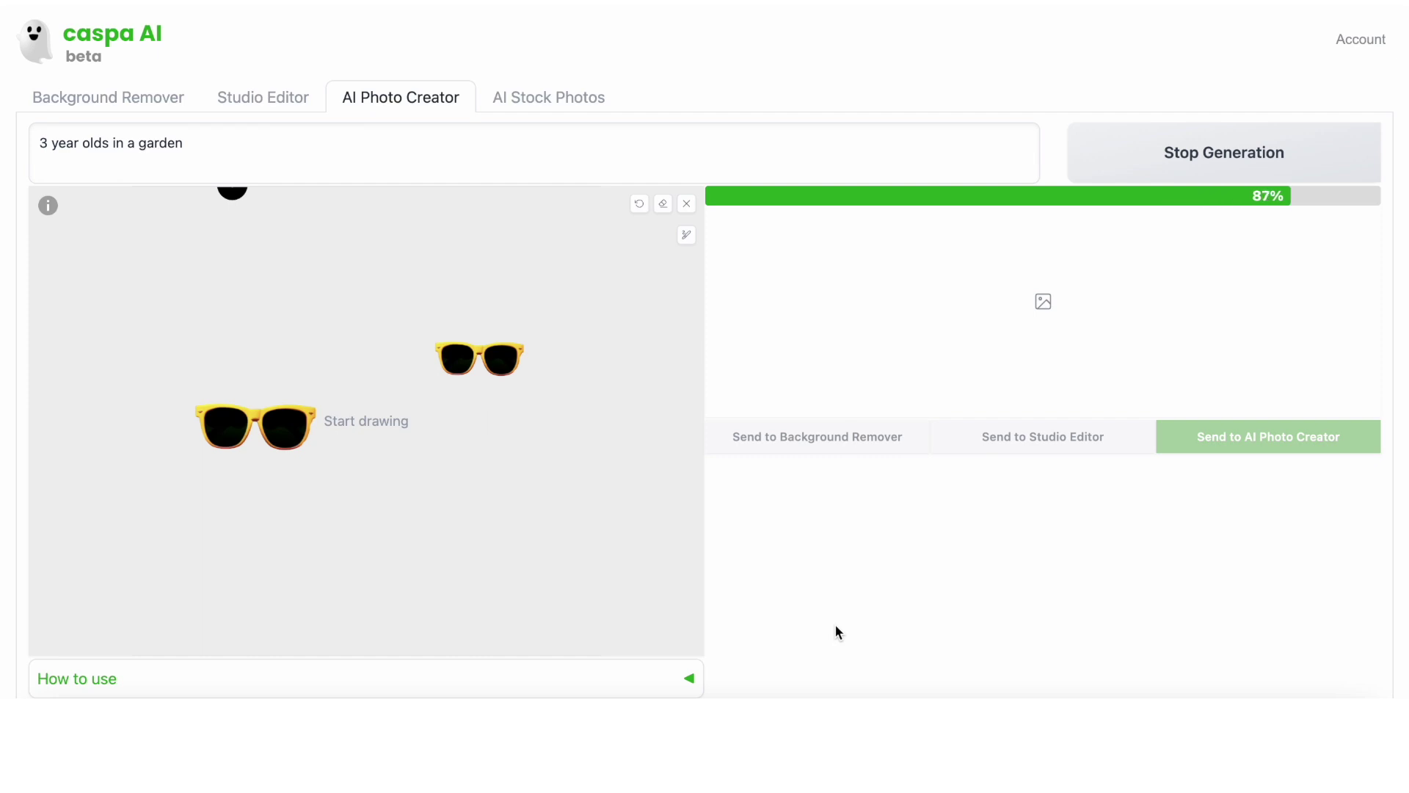
pyautogui.click(1064, 599)
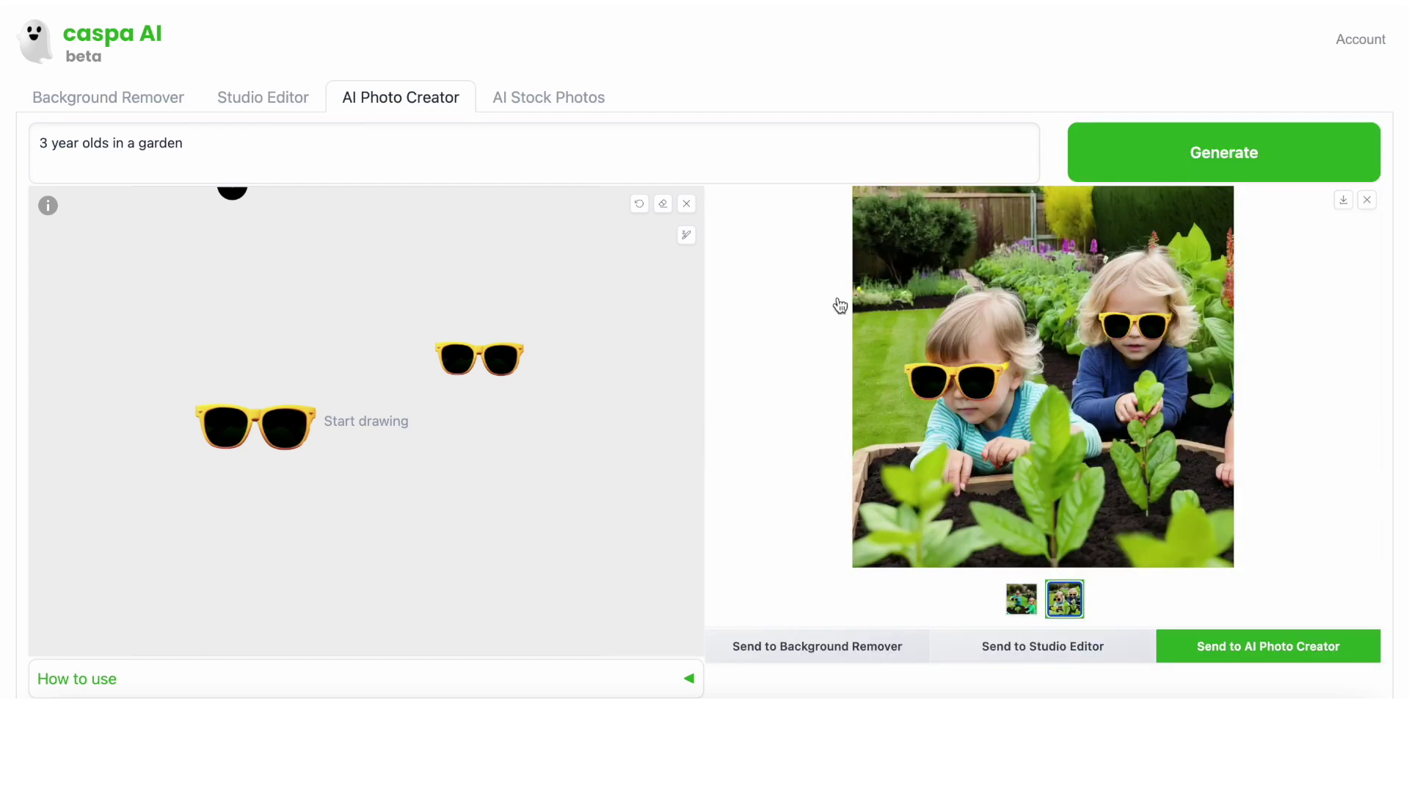
# Regenerate, compare the two toddler photos, and use the chosen one as the new input image
pyautogui.click(1193, 168)
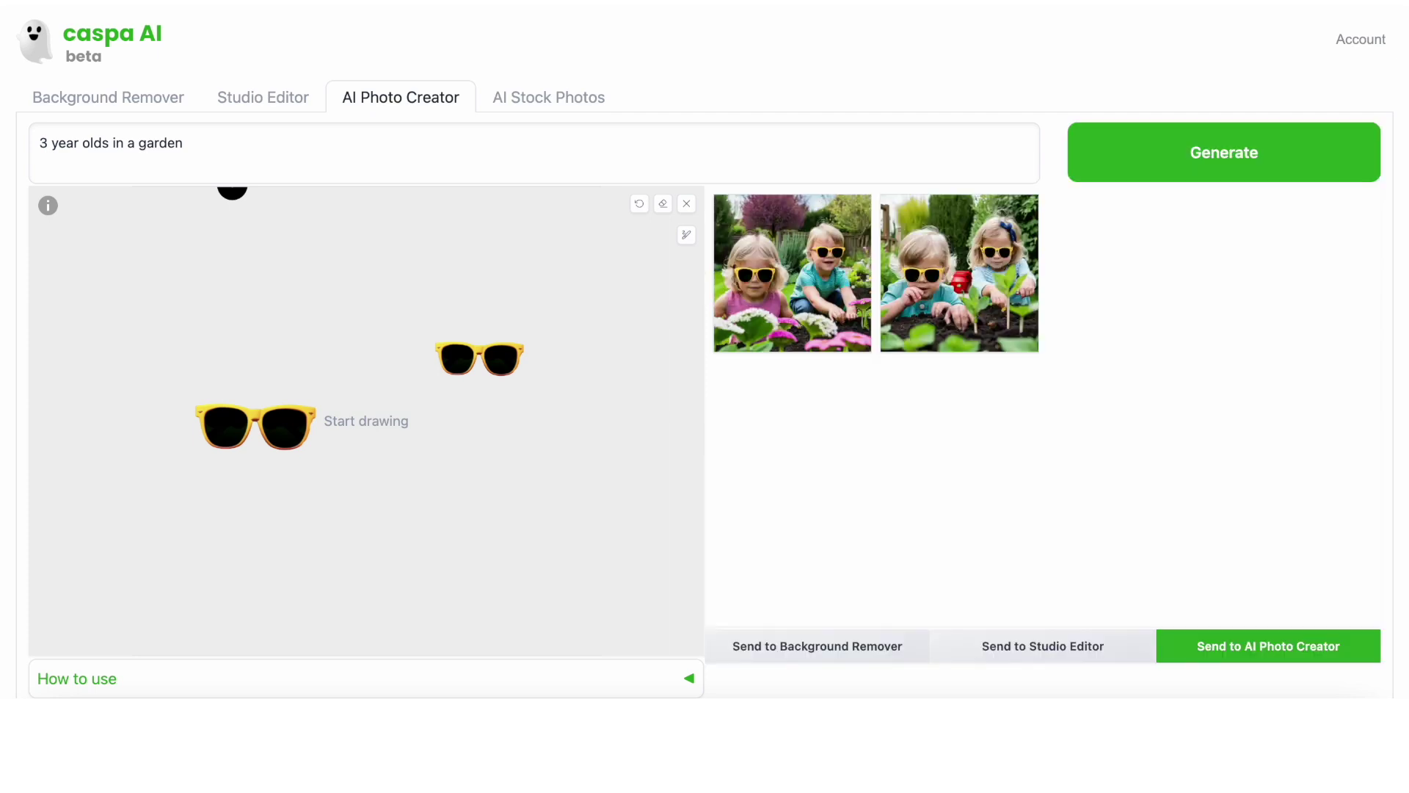
pyautogui.click(809, 274)
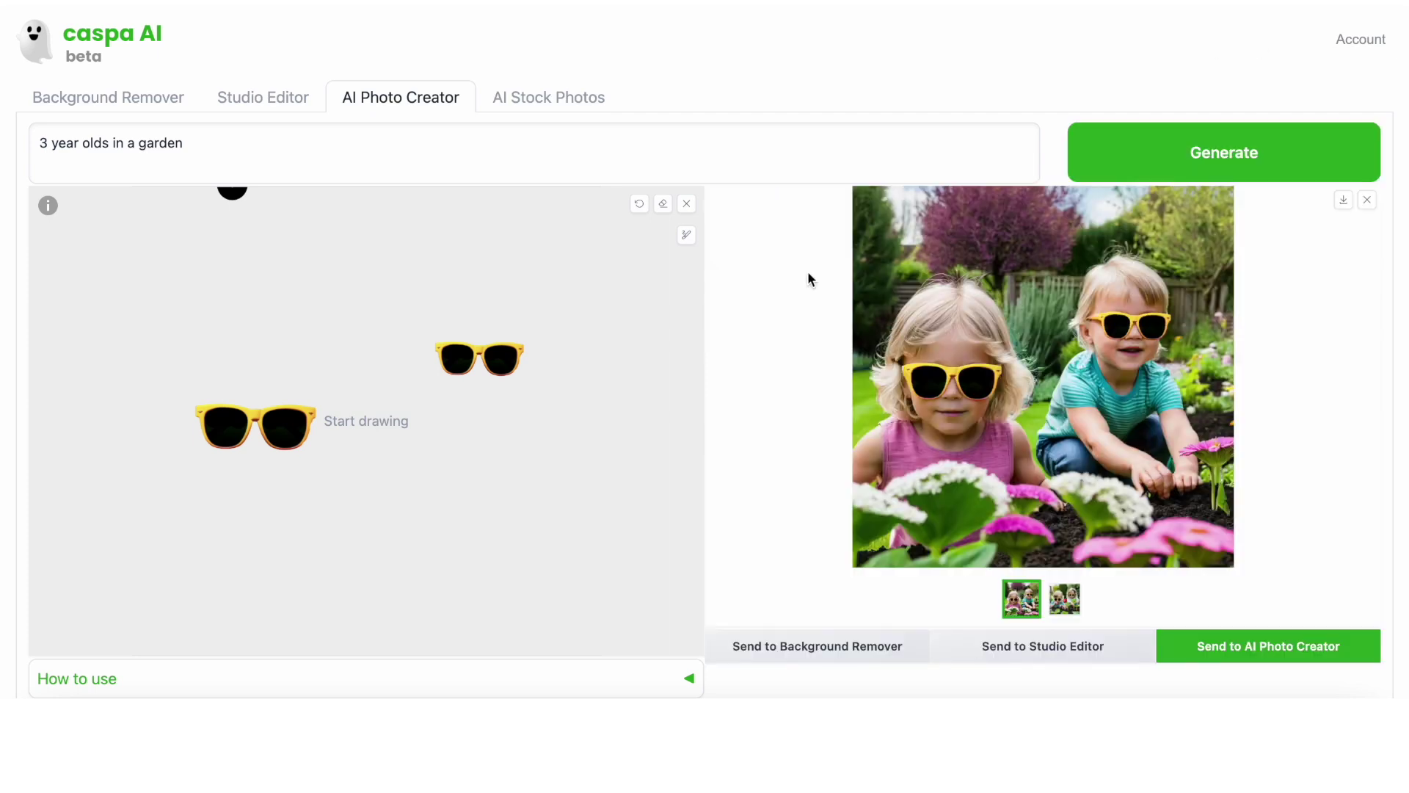
pyautogui.press('Right')
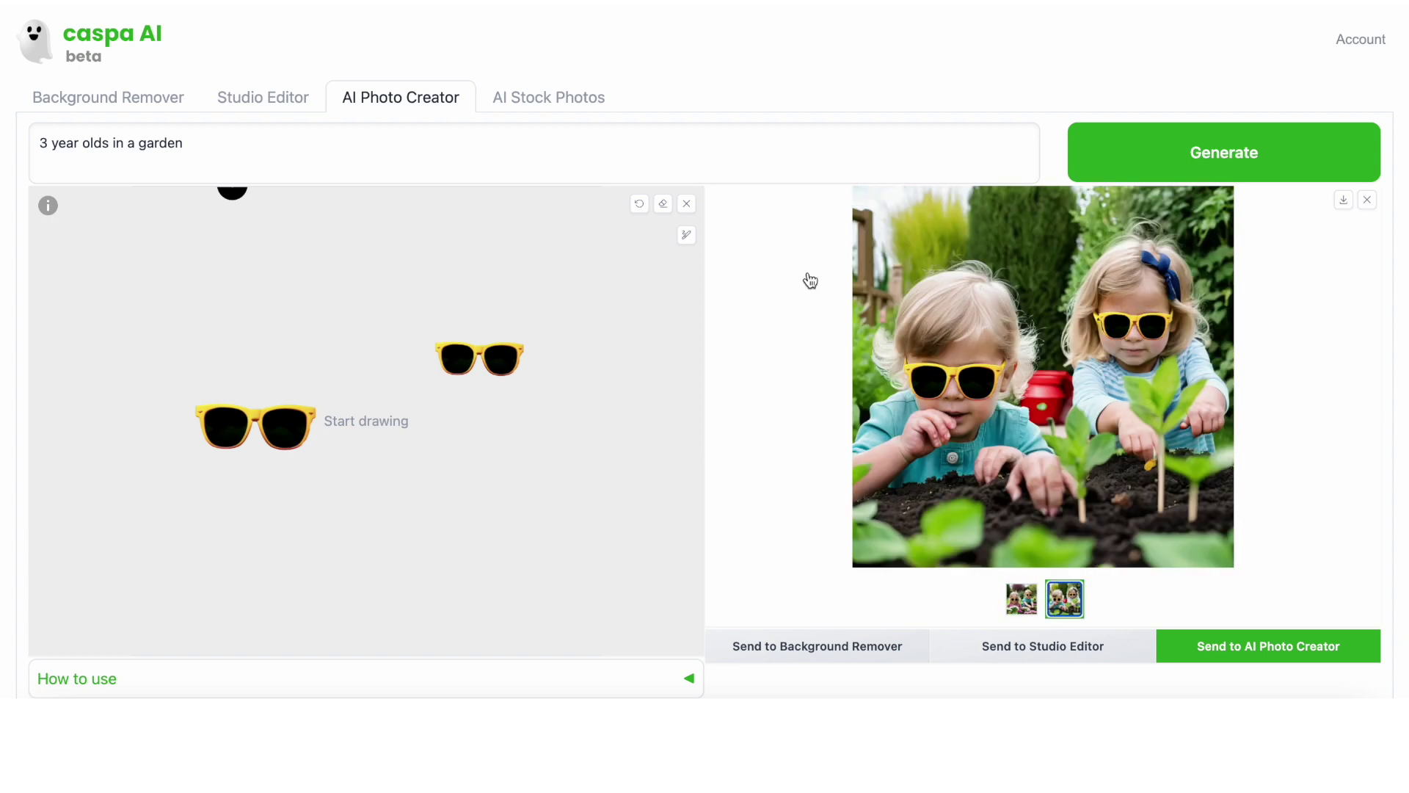
pyautogui.press('Left')
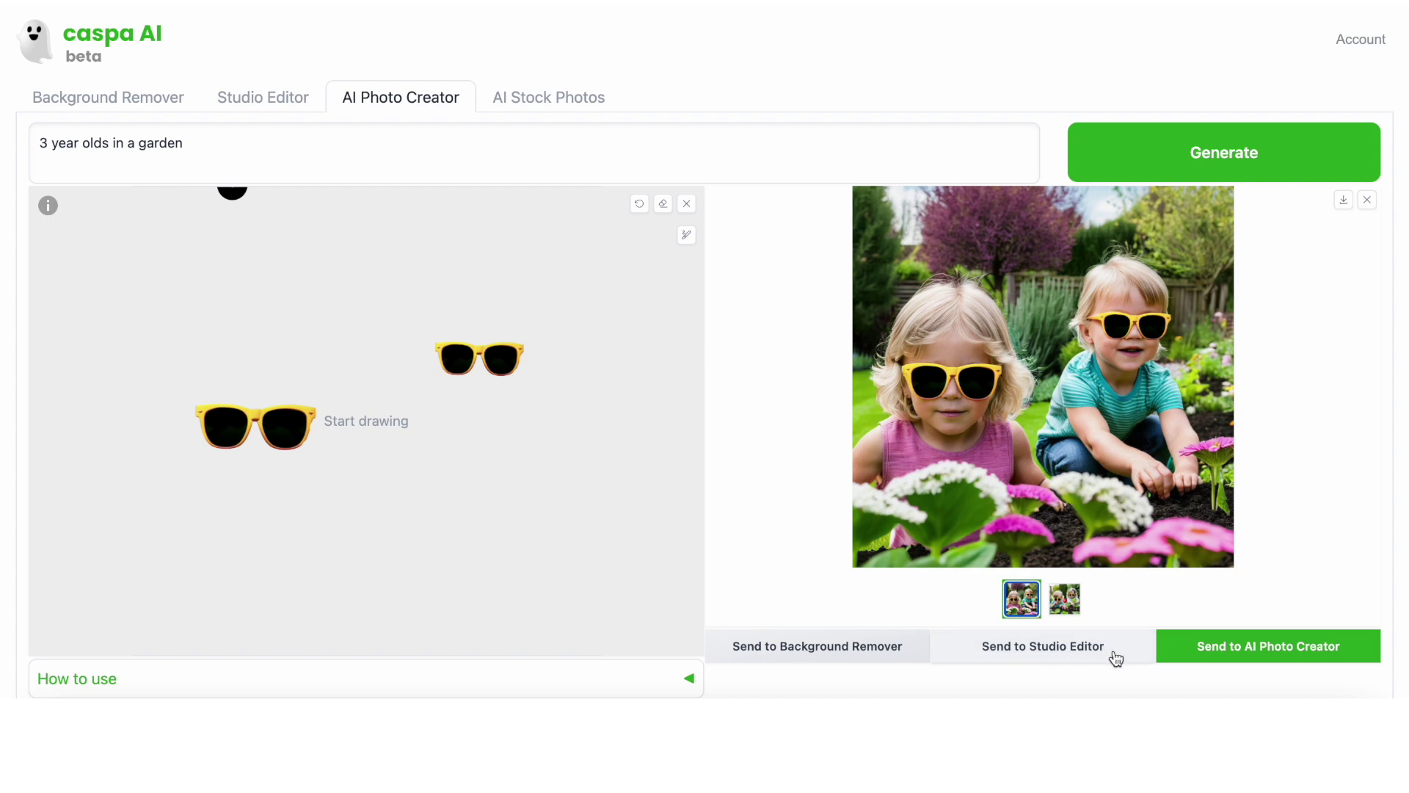
pyautogui.click(1237, 655)
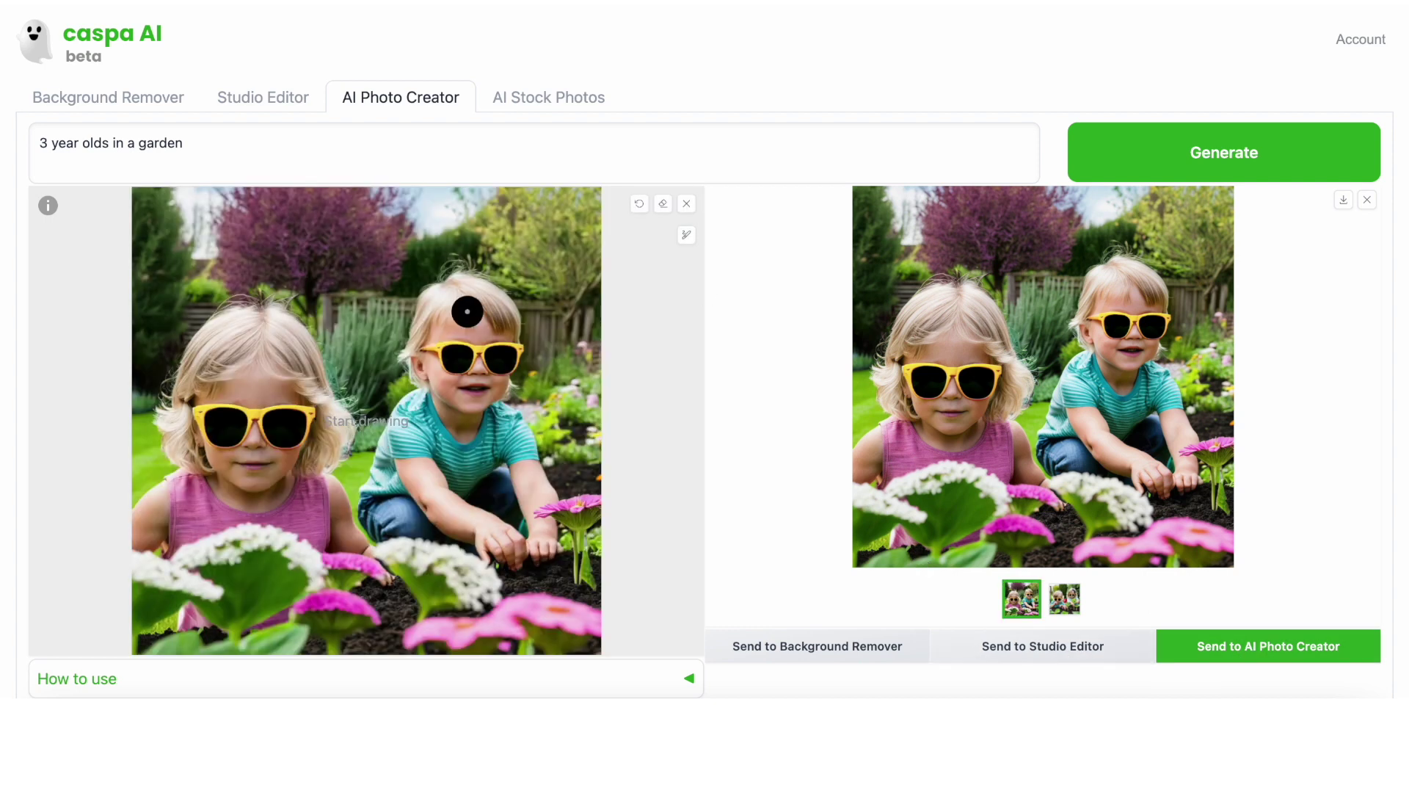
# Mask the right child's hair and regenerate it with the prompt 'curly hair, brunette'
pyautogui.moveTo(473, 314)
pyautogui.mouseDown()
pyautogui.moveTo(404, 349)
pyautogui.moveTo(488, 305)
pyautogui.moveTo(503, 322)
pyautogui.moveTo(442, 281)
pyautogui.moveTo(489, 307)
pyautogui.mouseUp()
pyautogui.tripleClick(196, 138)
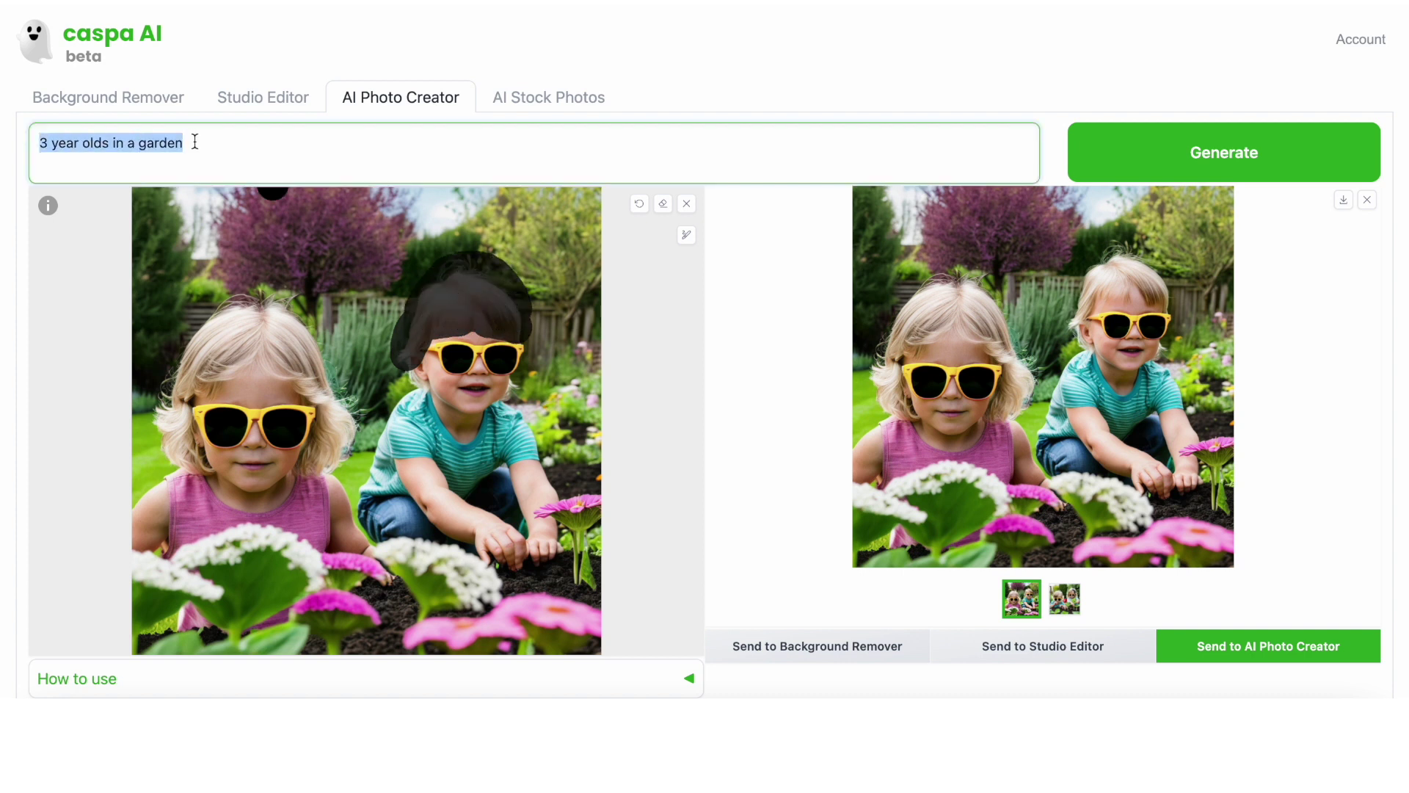
pyautogui.write('curly hair, brunette')
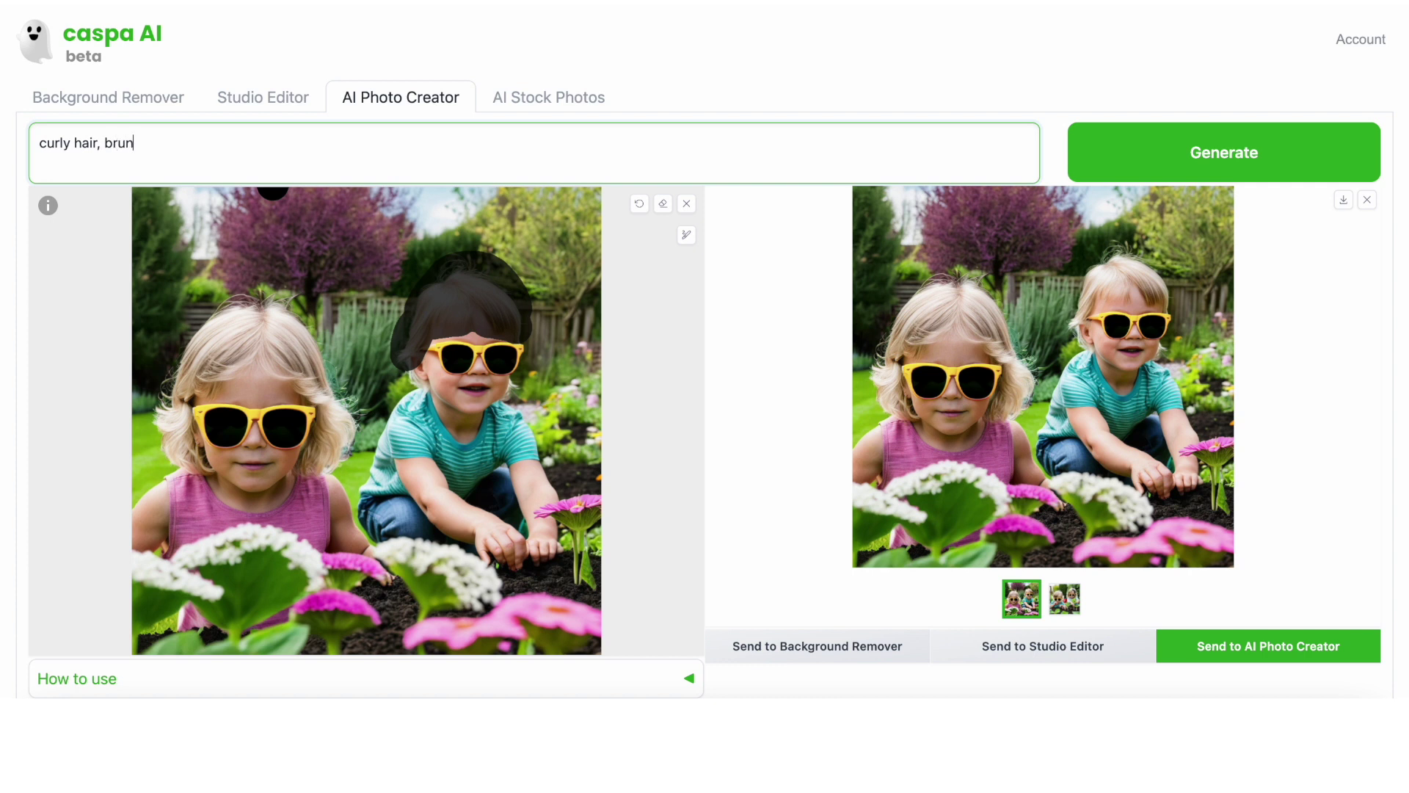
pyautogui.click(1218, 167)
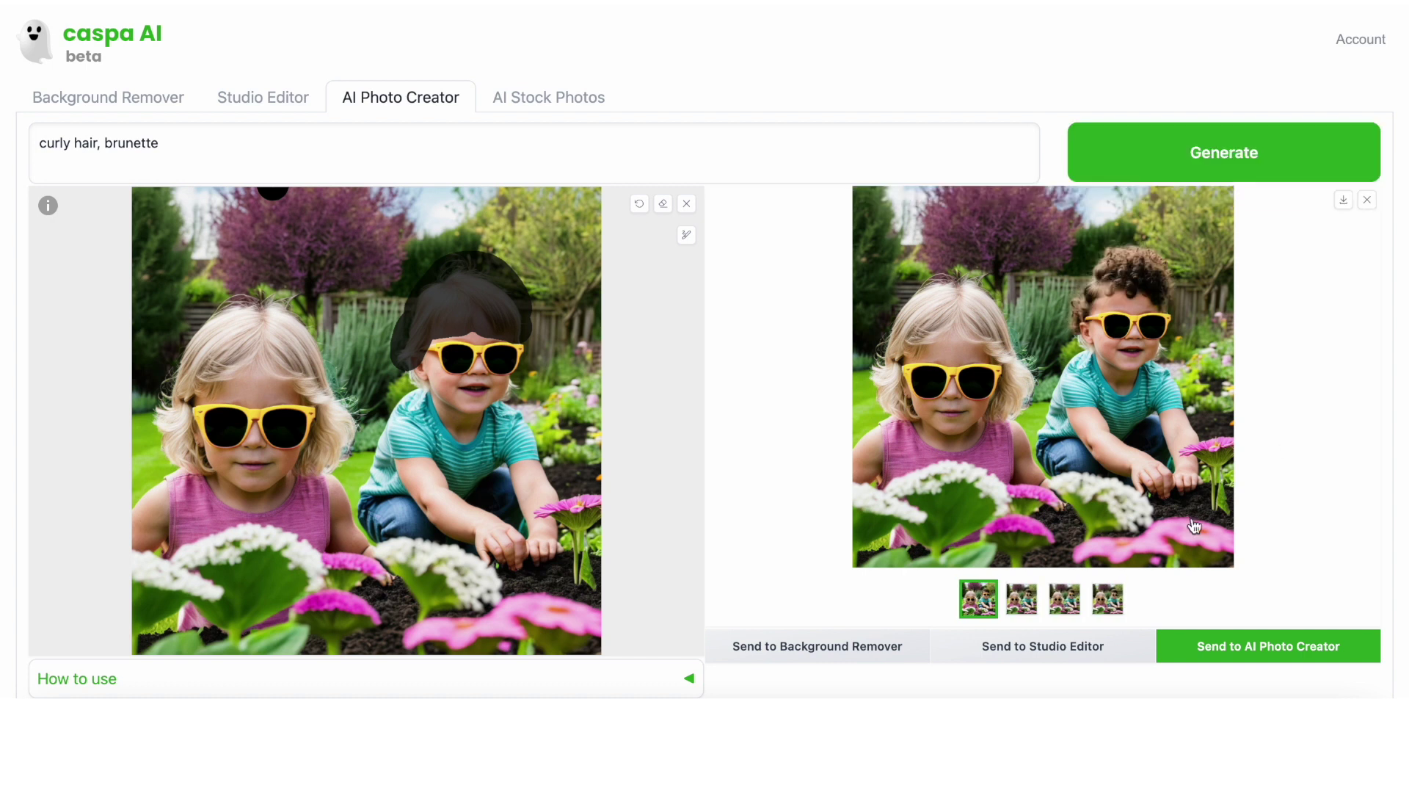
pyautogui.click(1021, 601)
pyautogui.press('Right')
pyautogui.press('Right')
pyautogui.press('Right')
pyautogui.press('Right')
pyautogui.press('Right')
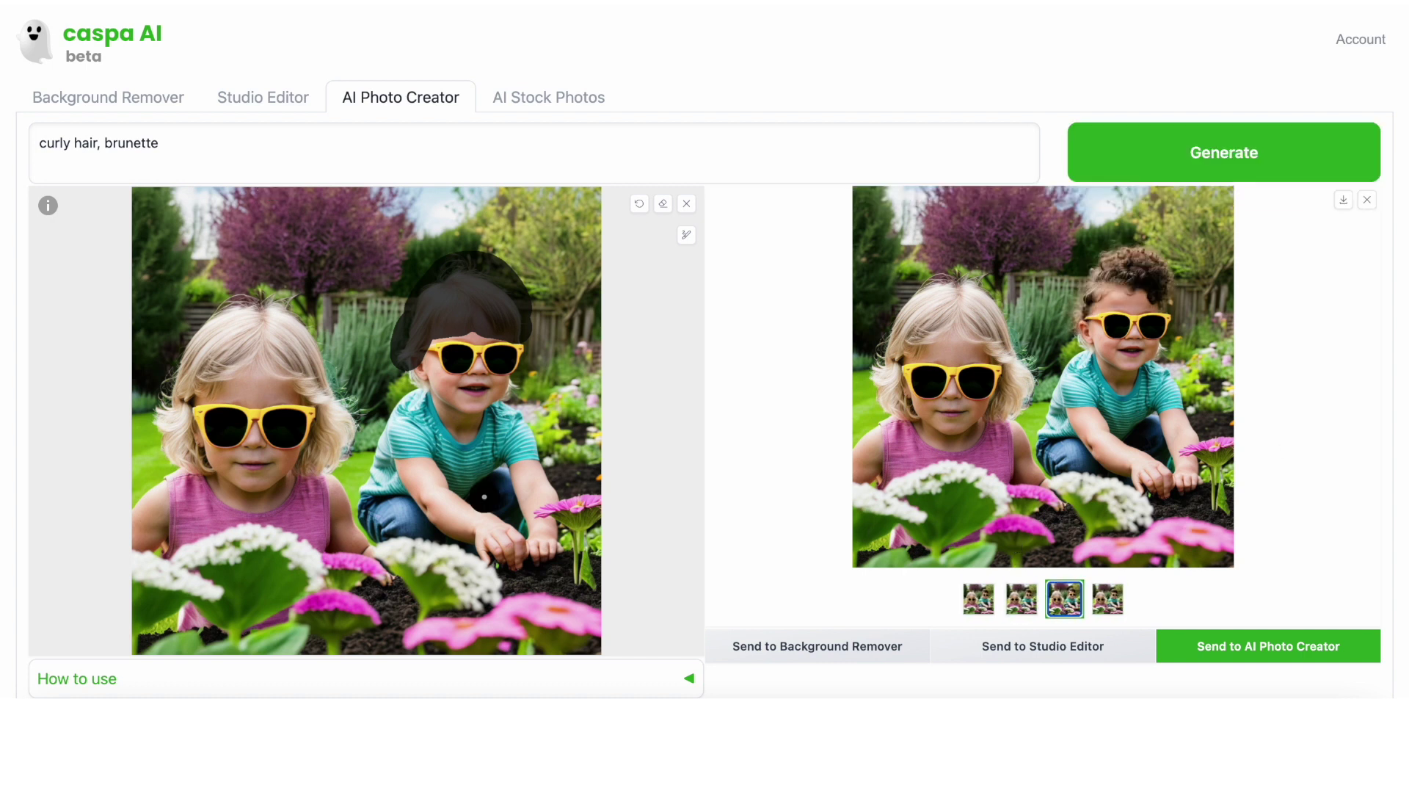
# Extend the mask around the boy's head, add 'short' to the prompt, regenerate, and keep the chosen result
pyautogui.click(414, 386)
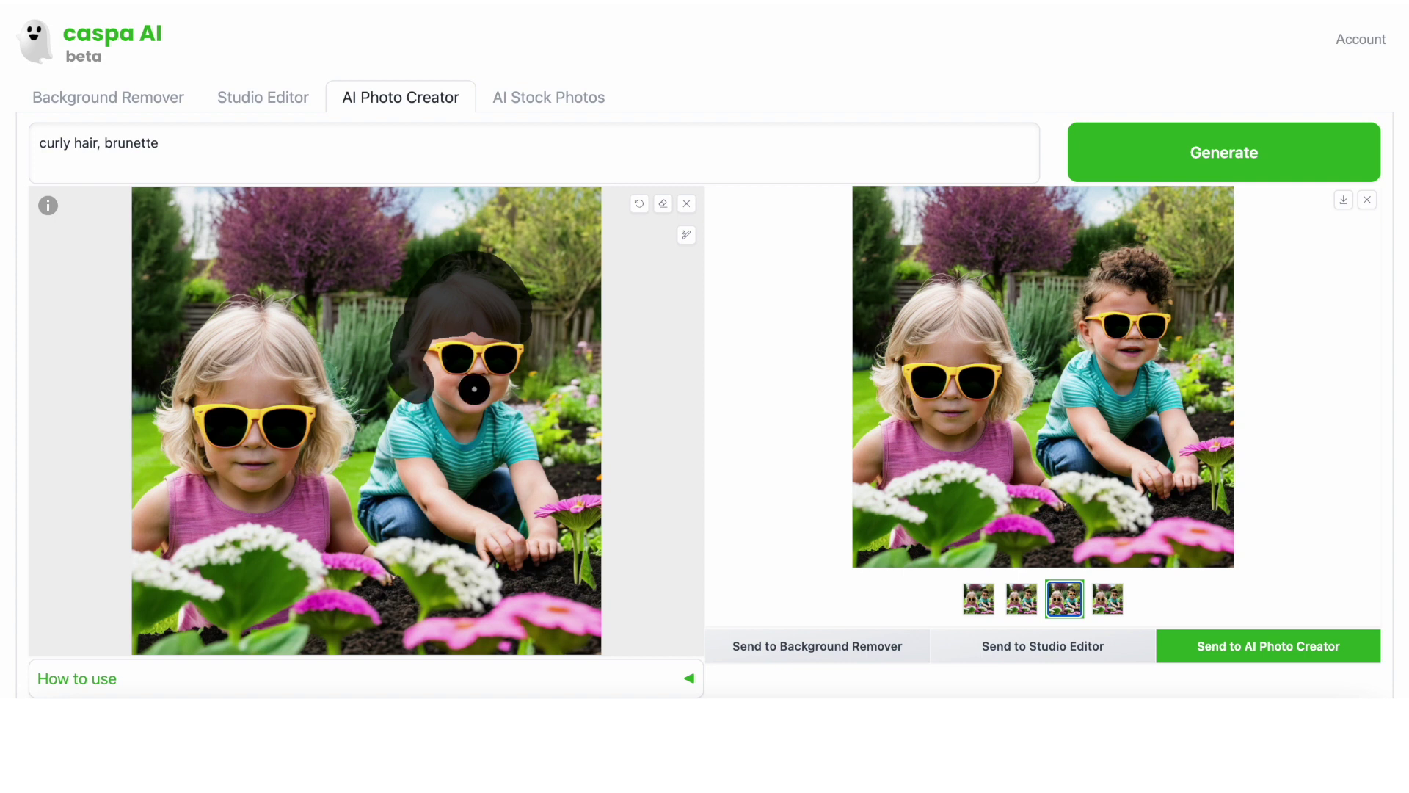
pyautogui.click(520, 393)
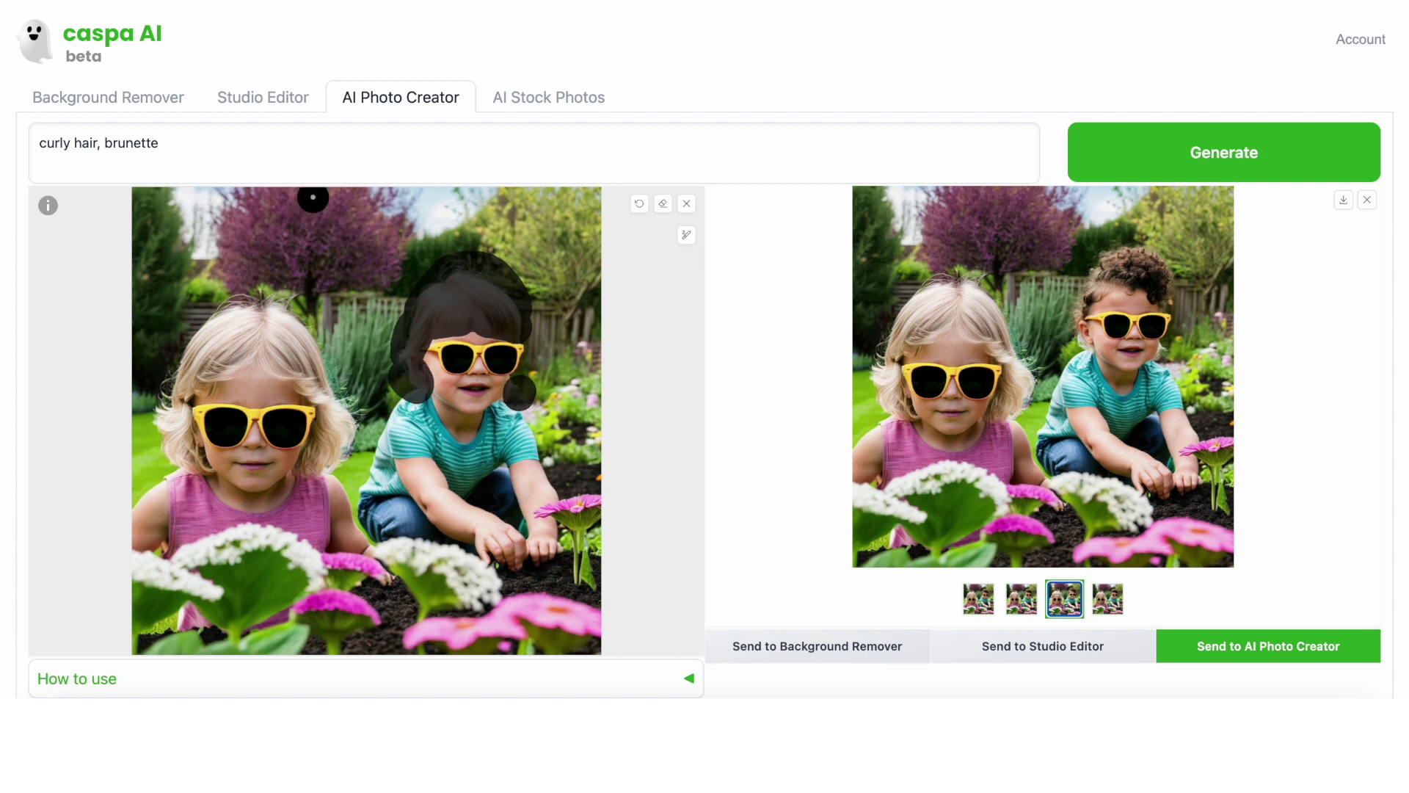
pyautogui.click(37, 147)
pyautogui.write('short')
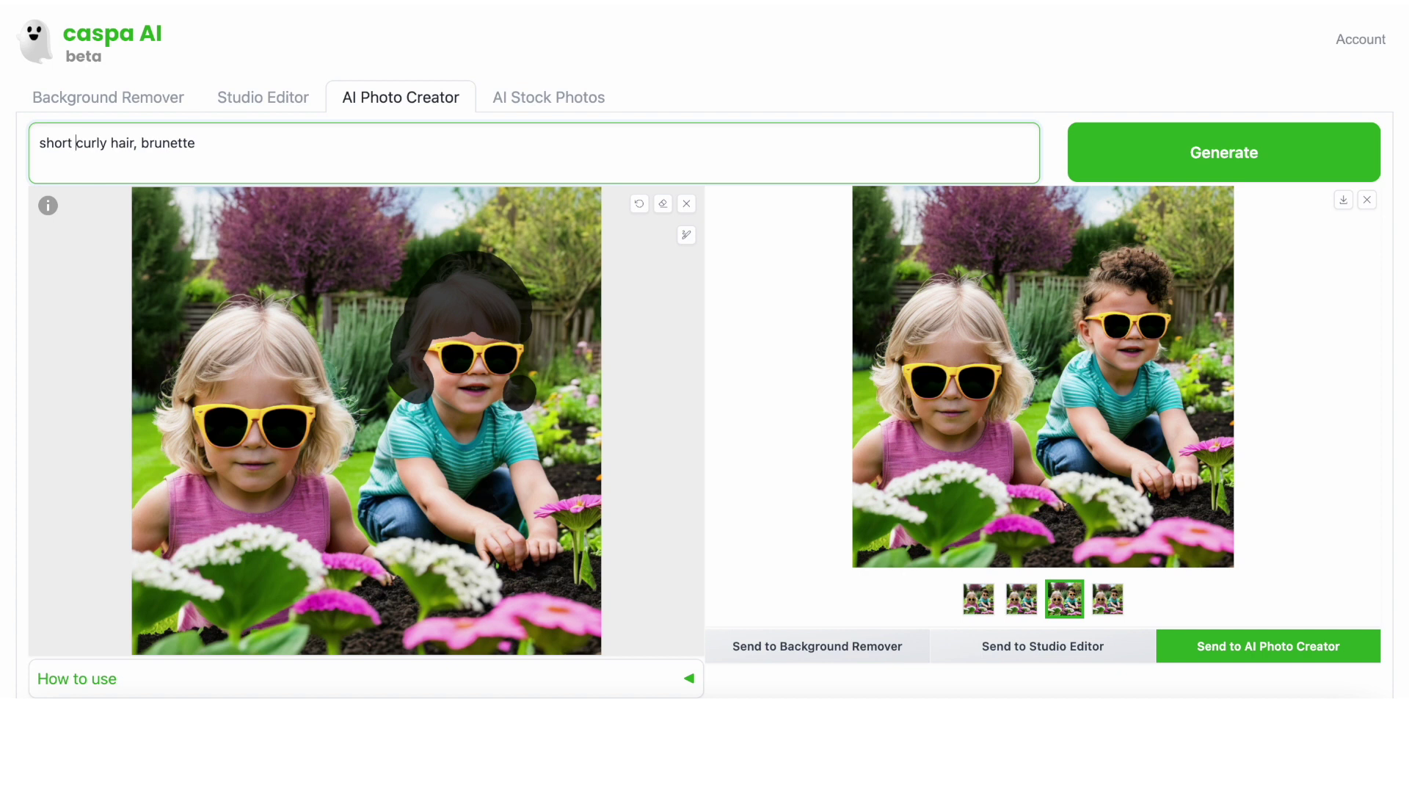
pyautogui.click(1160, 163)
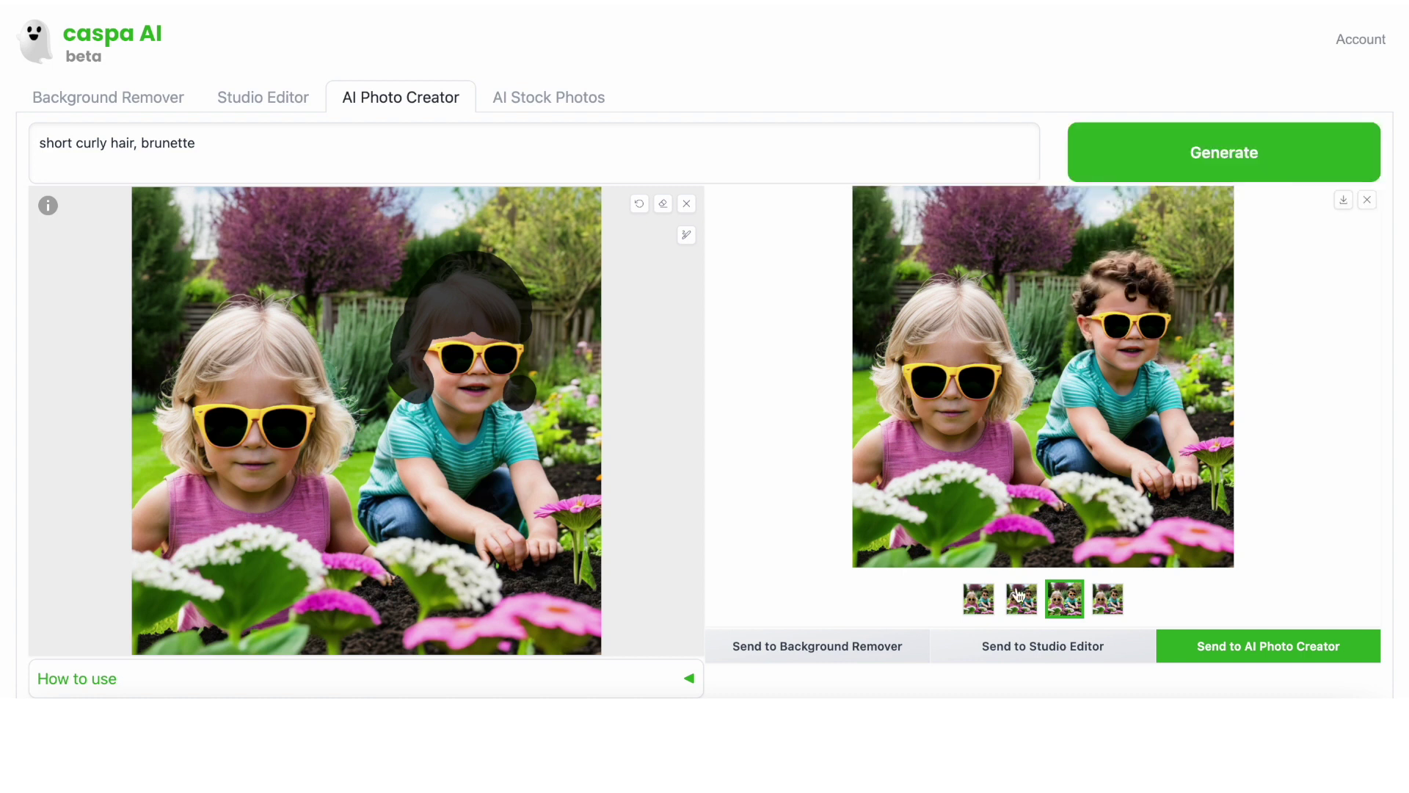
pyautogui.click(1065, 600)
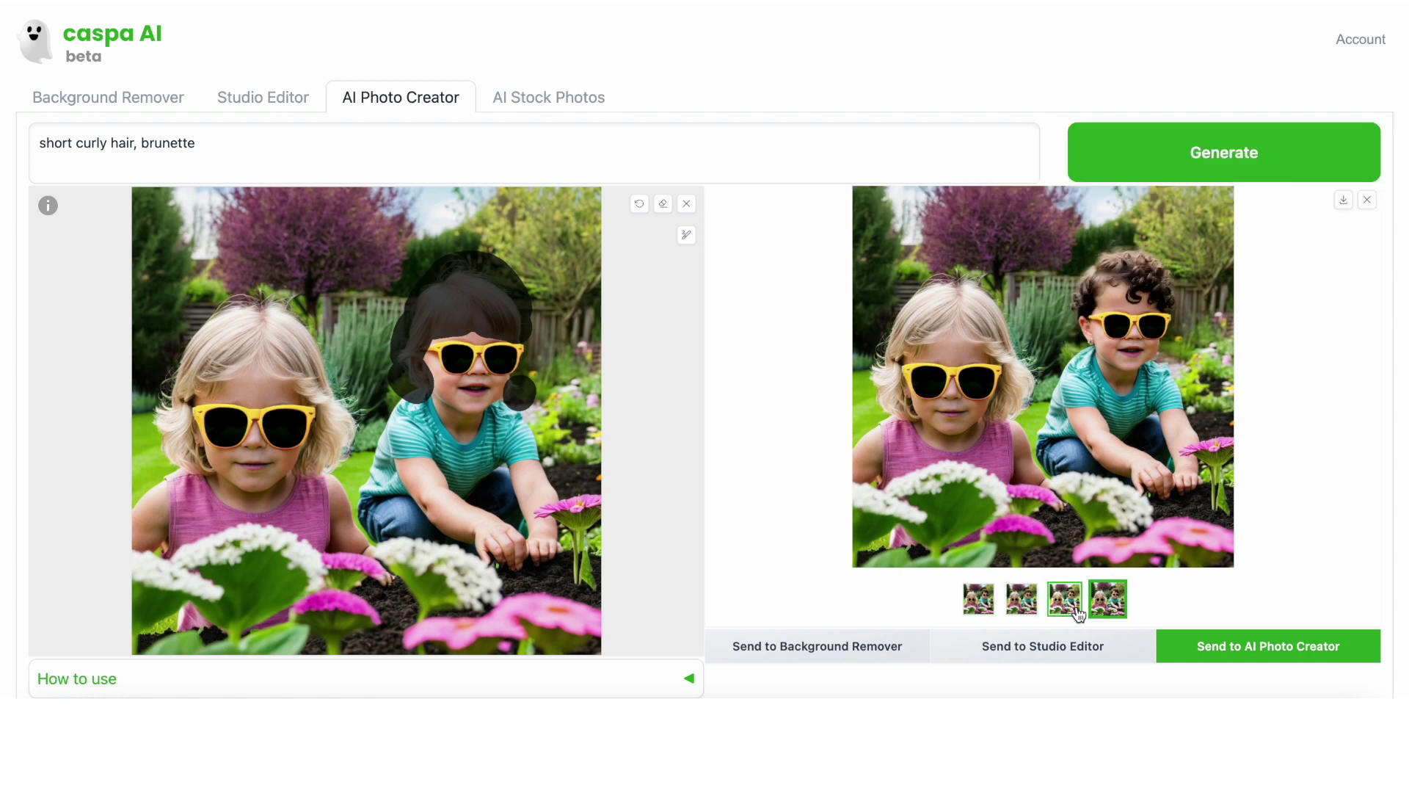
pyautogui.click(1086, 662)
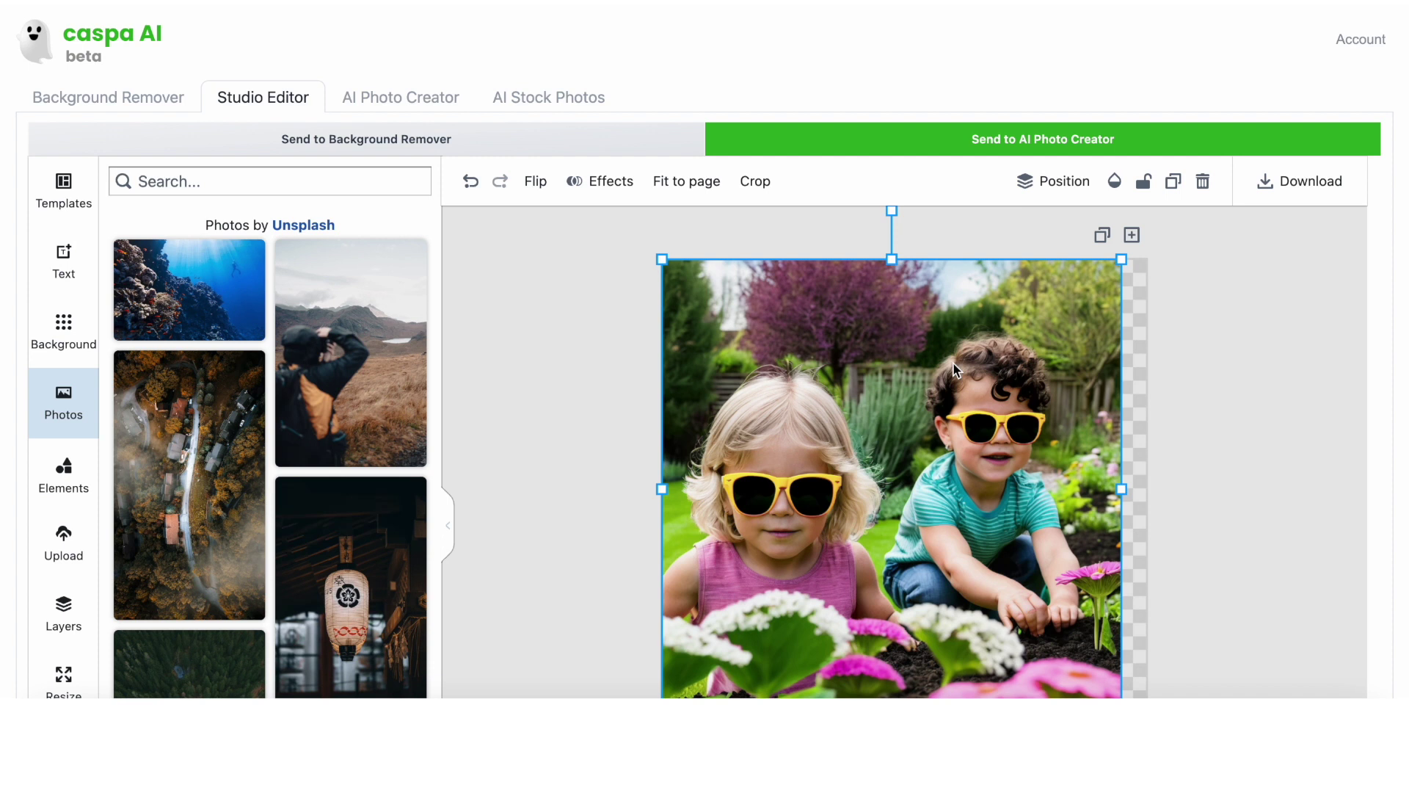
# Make the page background white and shrink and centre the garden photo on it
pyautogui.scroll(-1, 984, 389)
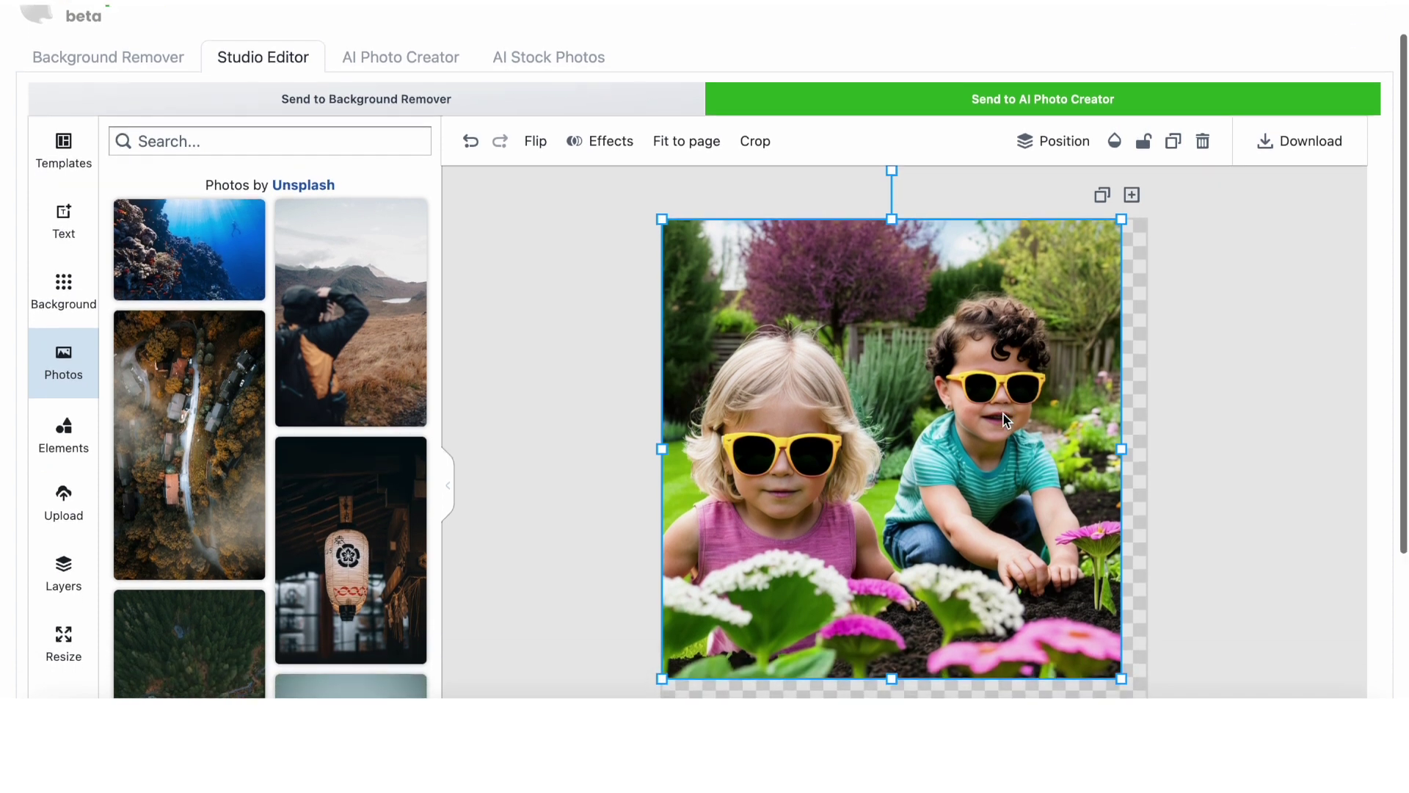
pyautogui.click(84, 244)
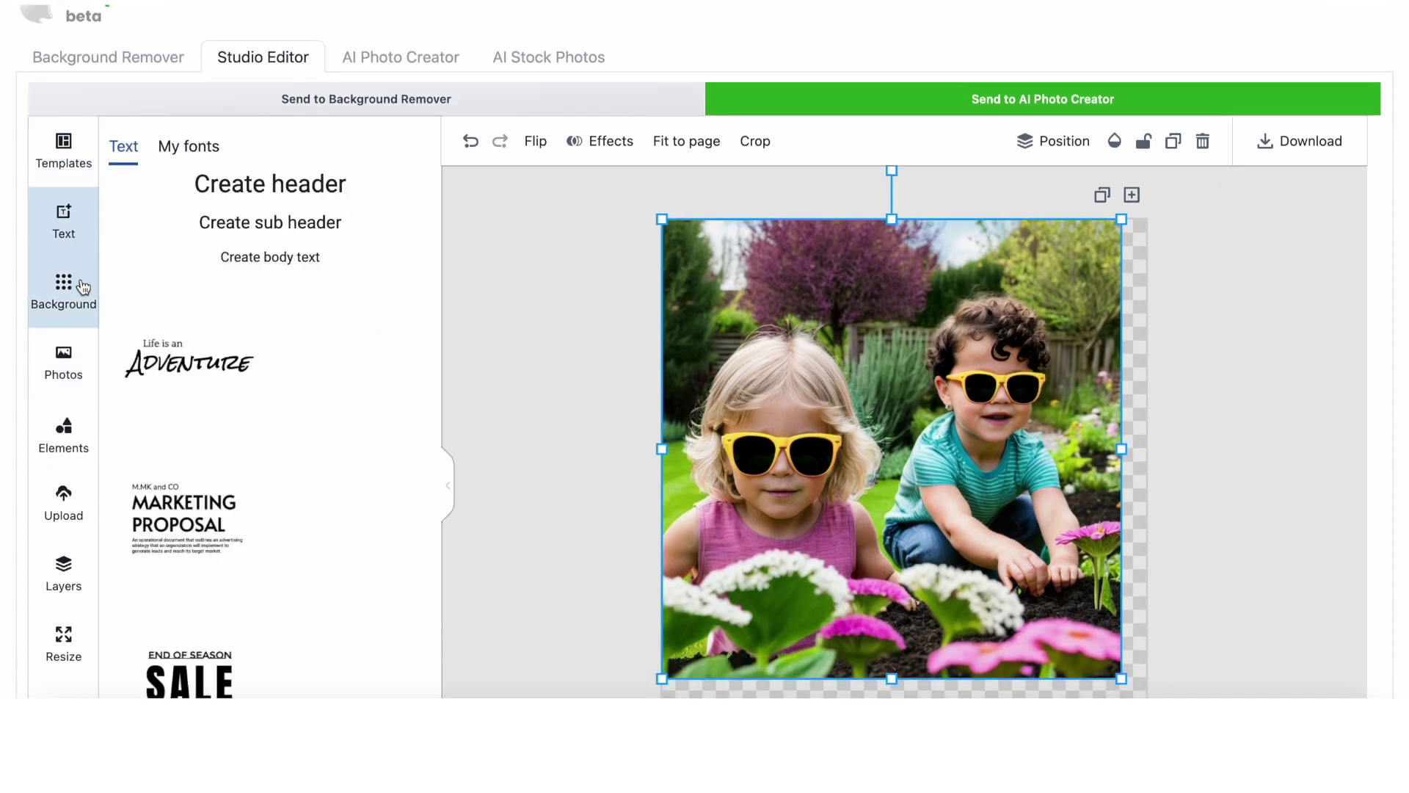
pyautogui.click(83, 287)
pyautogui.click(170, 143)
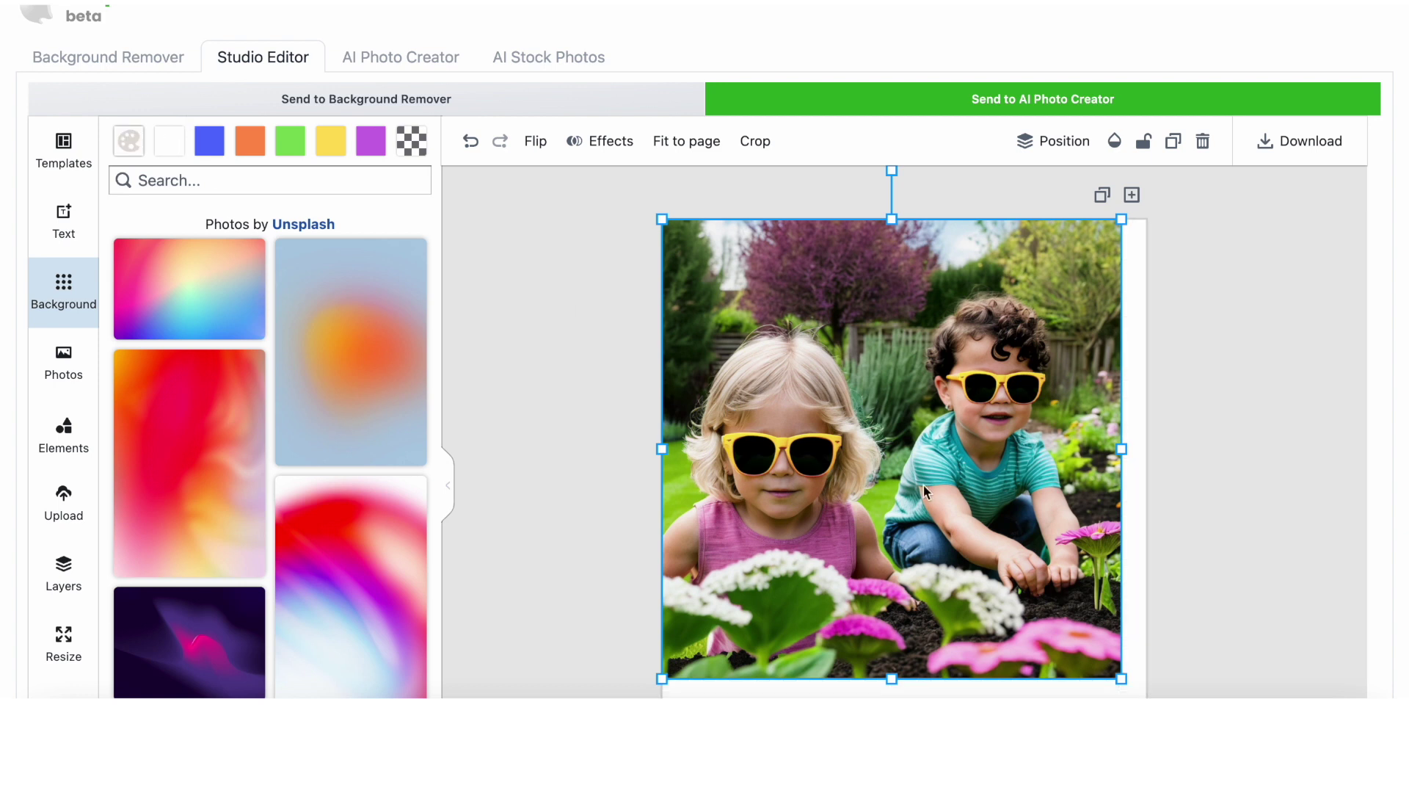
pyautogui.moveTo(1122, 679); pyautogui.dragTo(1044, 598)
pyautogui.moveTo(1043, 465); pyautogui.dragTo(804, 470)
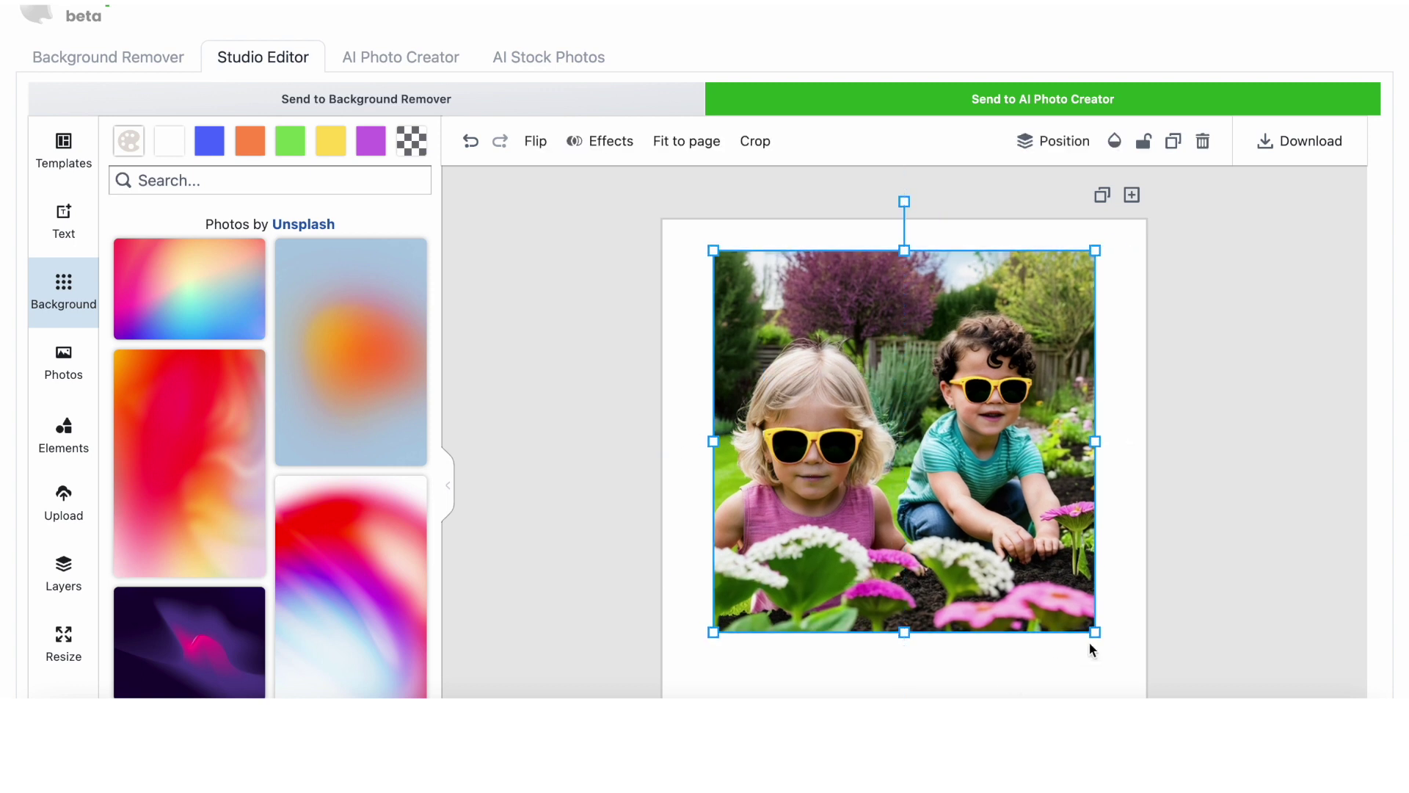
pyautogui.moveTo(1089, 649); pyautogui.dragTo(1072, 631)
pyautogui.moveTo(917, 441); pyautogui.dragTo(930, 437)
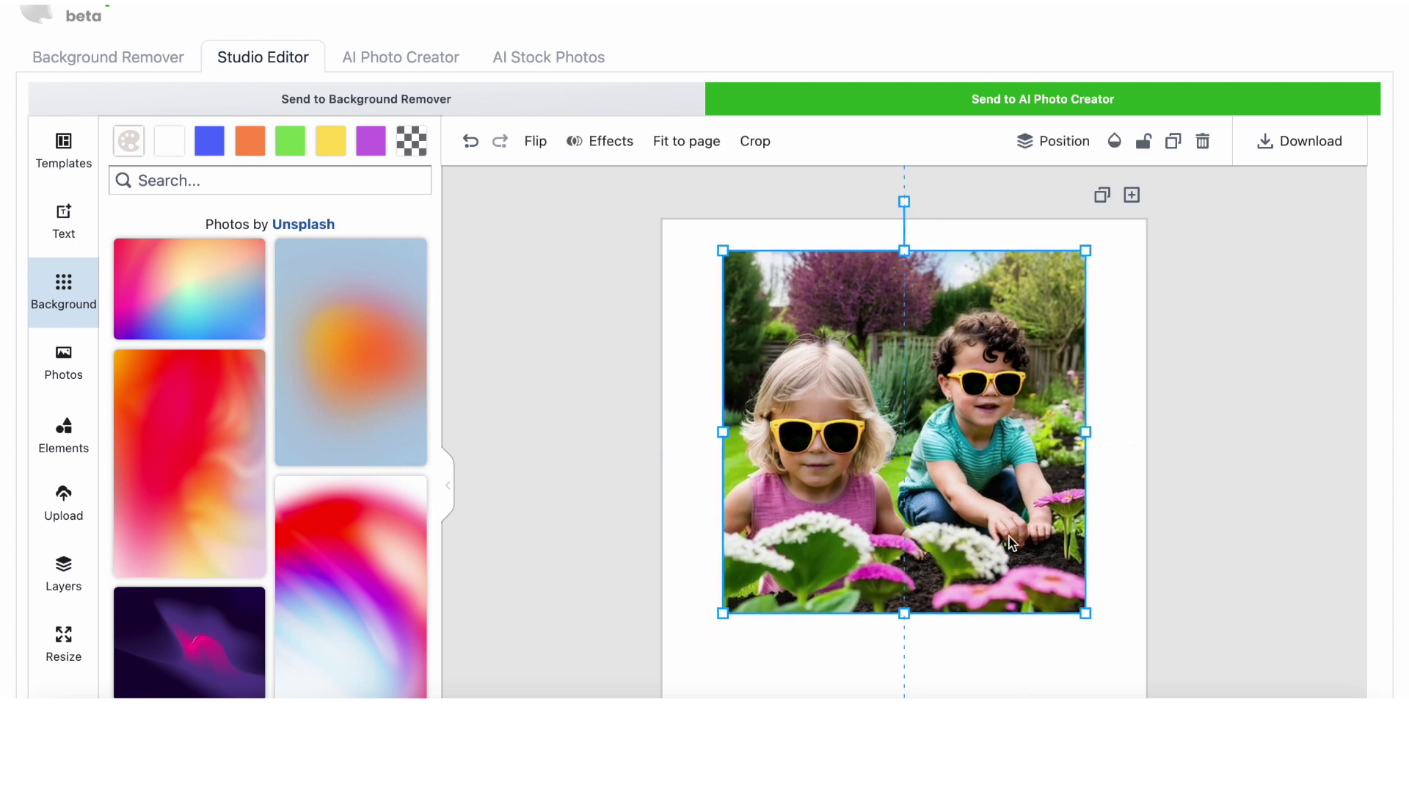
# Add the 'Life is an Adventure' text centred below the photo and preview the layout
pyautogui.click(72, 240)
pyautogui.scroll(-1, 195, 393)
pyautogui.click(190, 341)
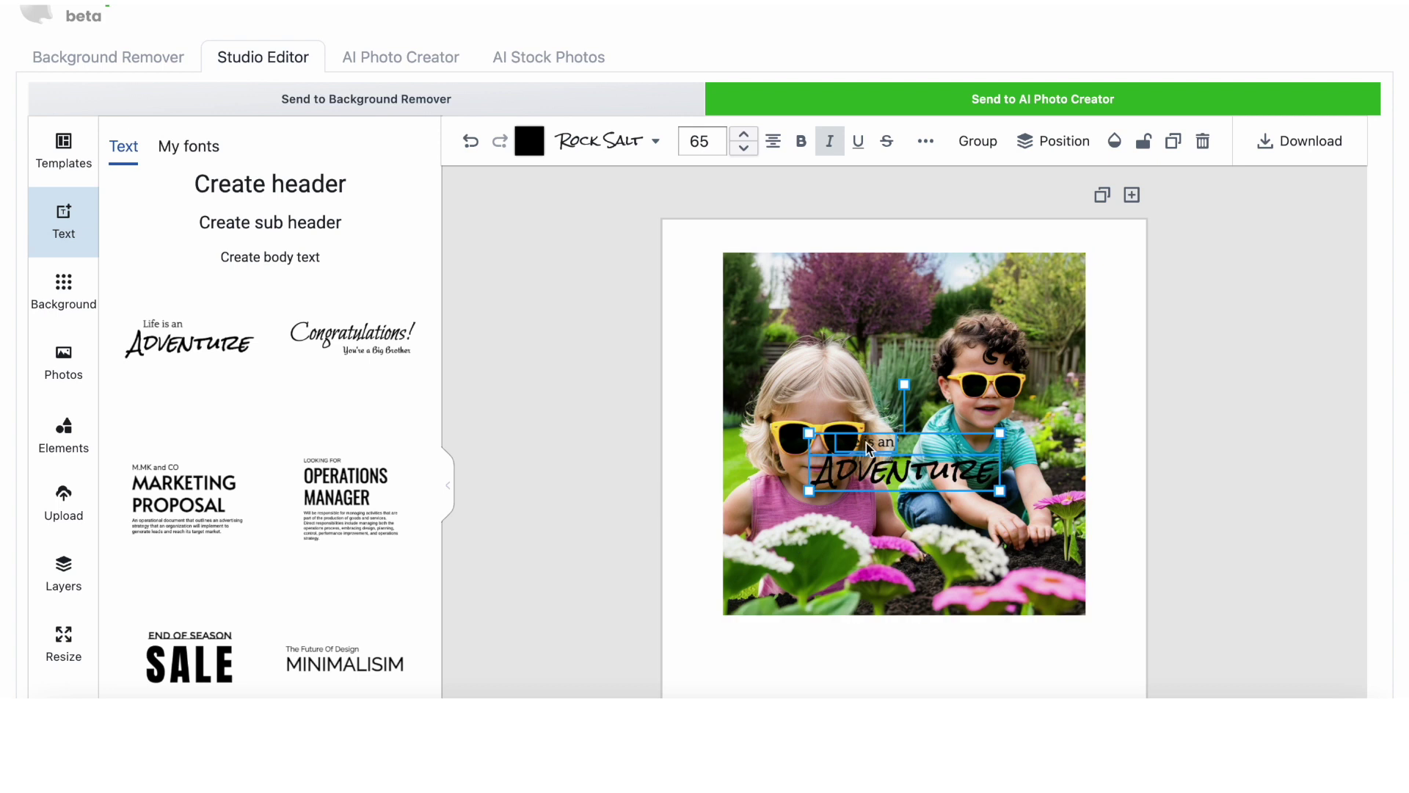
pyautogui.moveTo(866, 443); pyautogui.dragTo(867, 637)
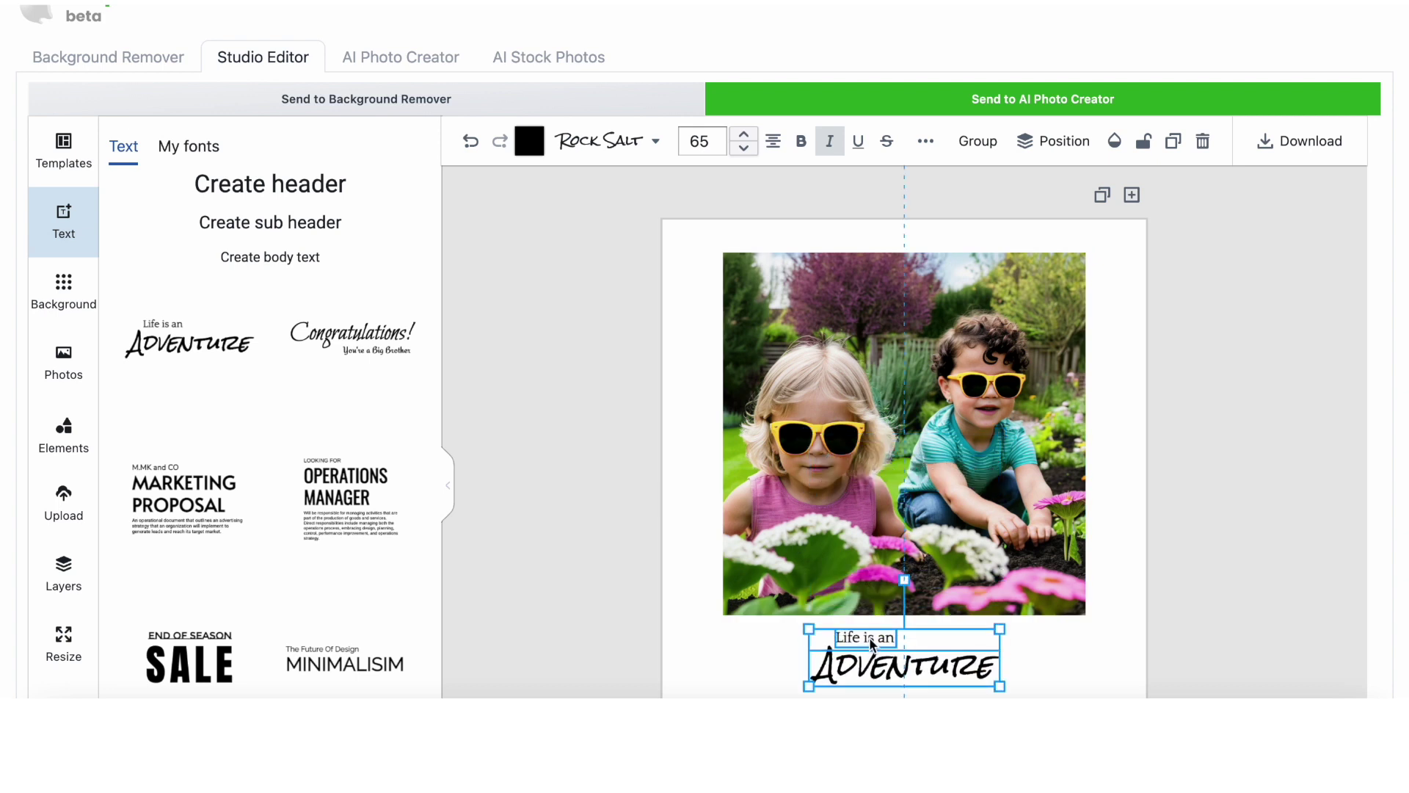
pyautogui.click(1224, 565)
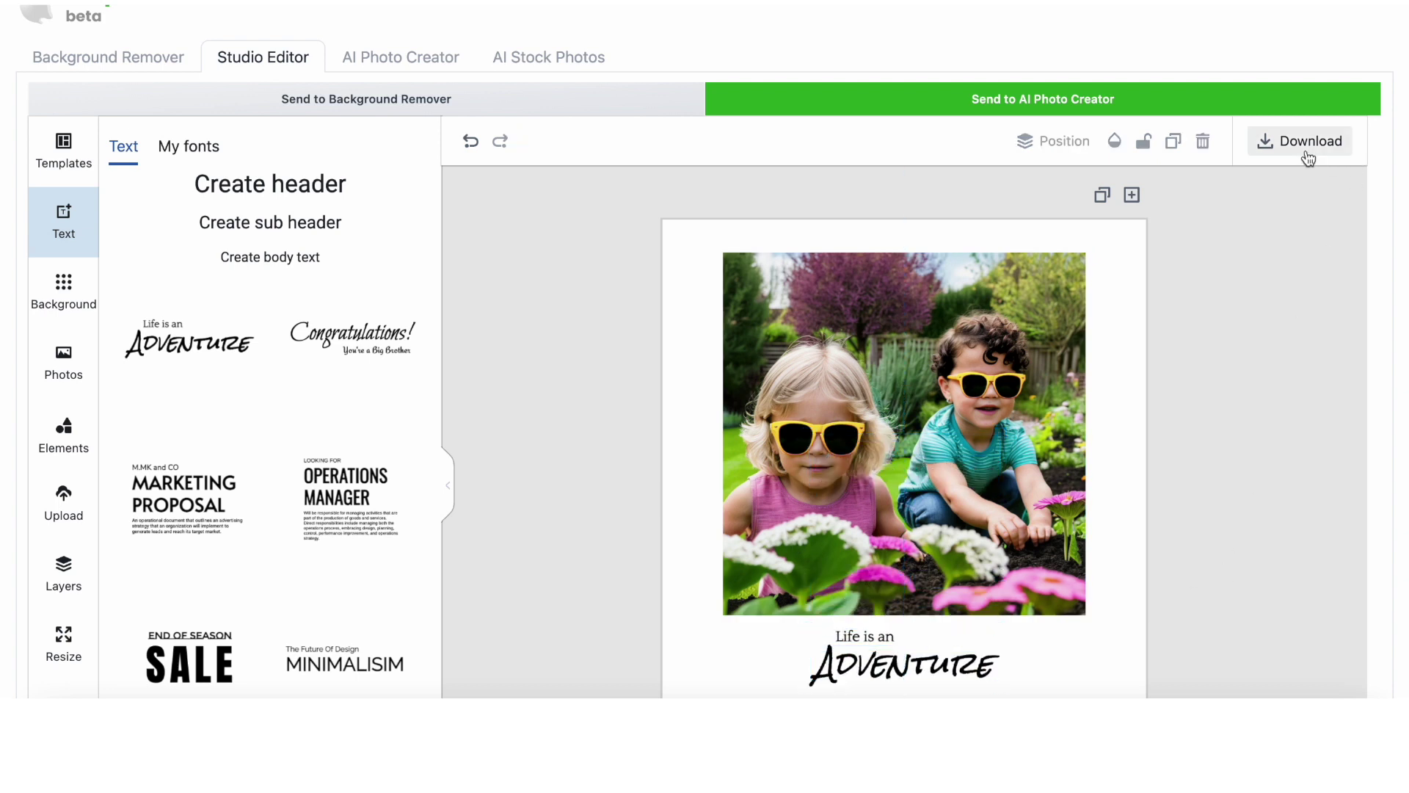
pyautogui.click(416, 63)
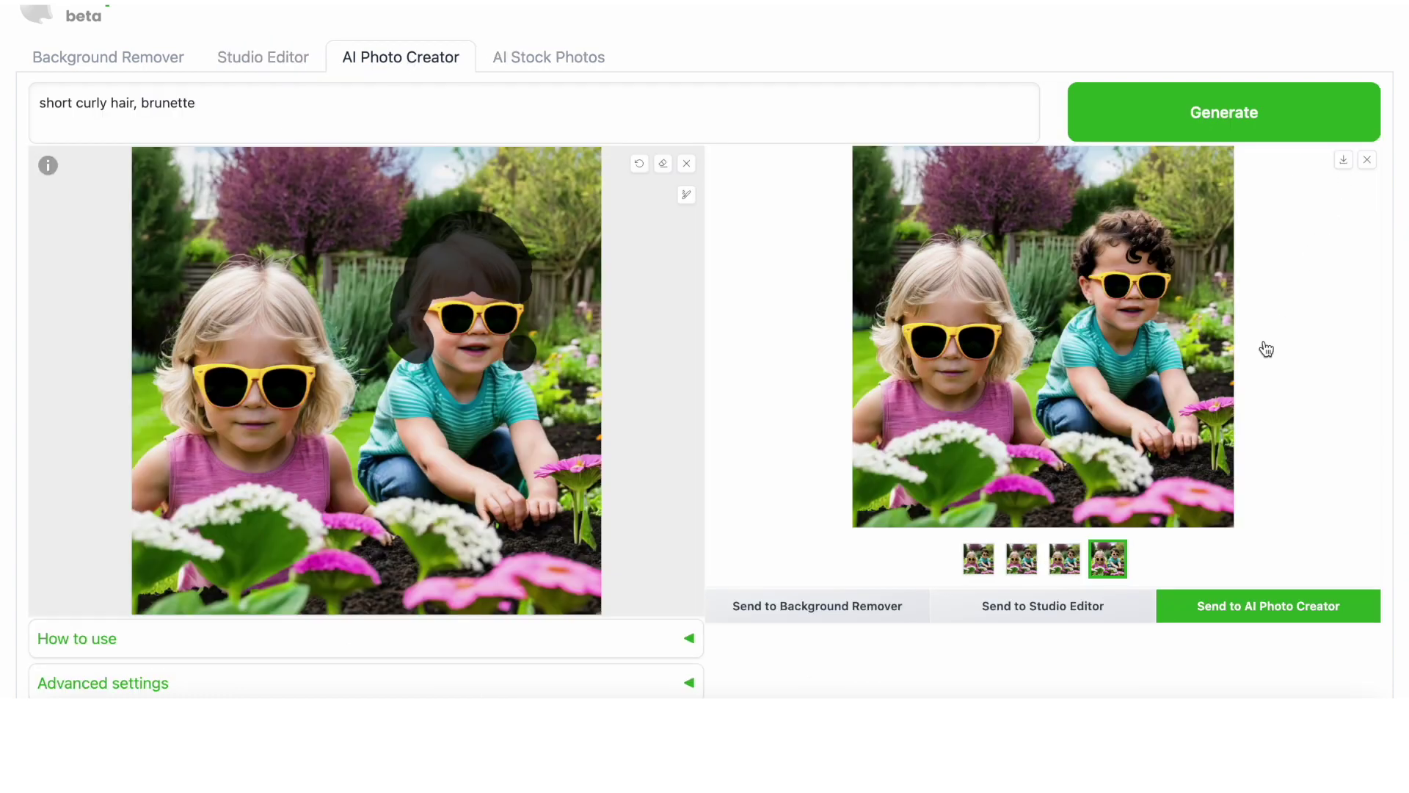
# Download the generated garden photo from the AI Photo Creator results
pyautogui.click(1338, 169)
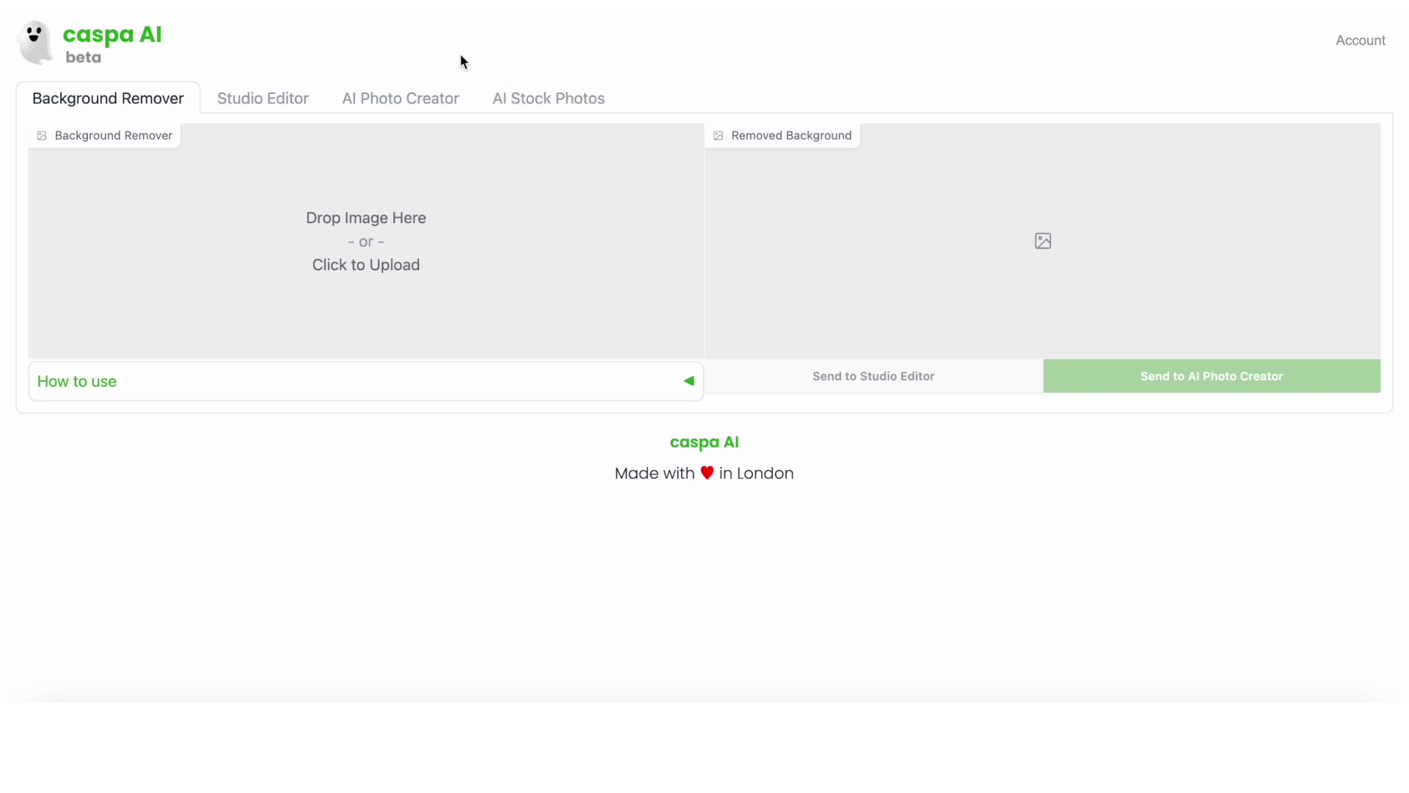
# Upload the bamboo jar photo to AI Photo Creator and mask the woman's head and face
pyautogui.click(404, 107)
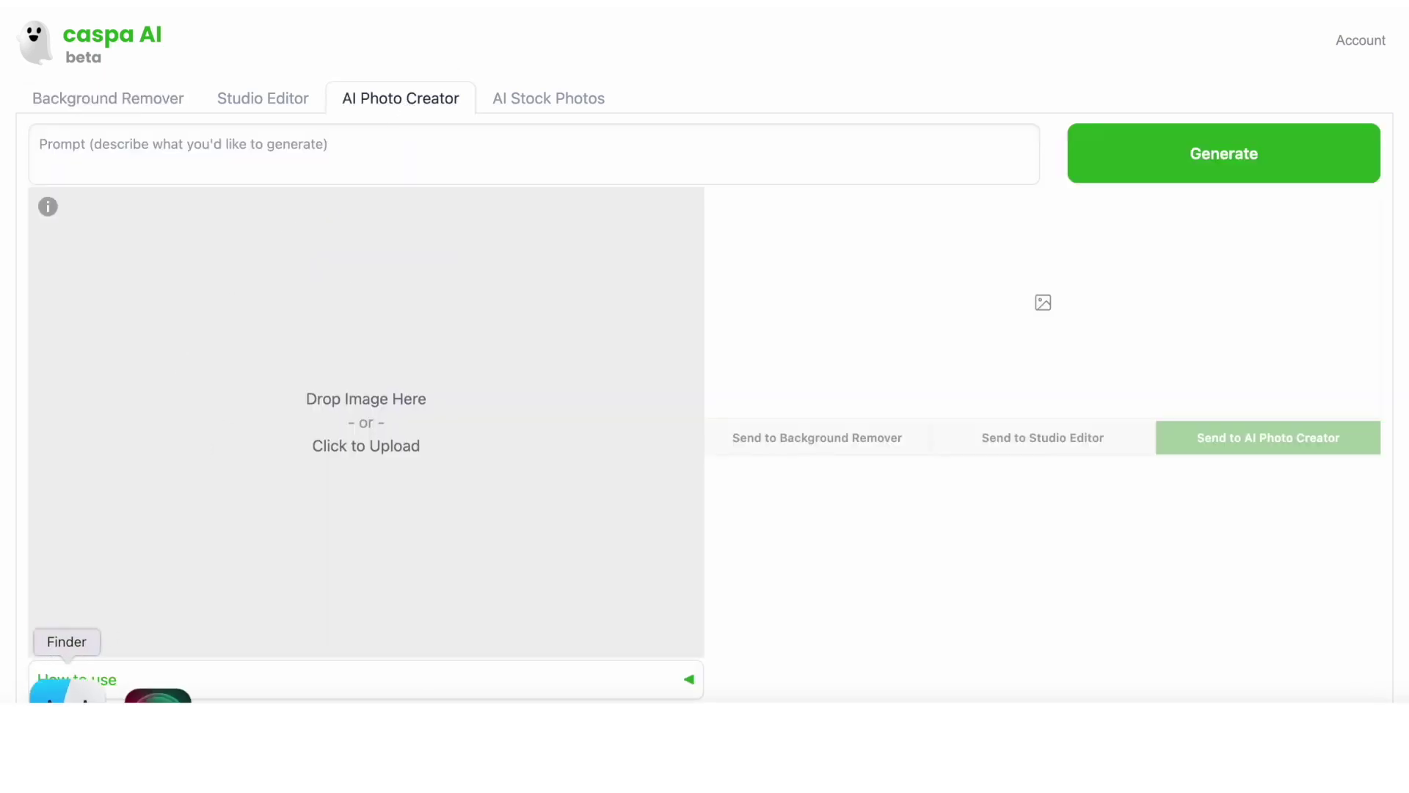
pyautogui.click(63, 690)
pyautogui.moveTo(624, 298); pyautogui.dragTo(279, 371)
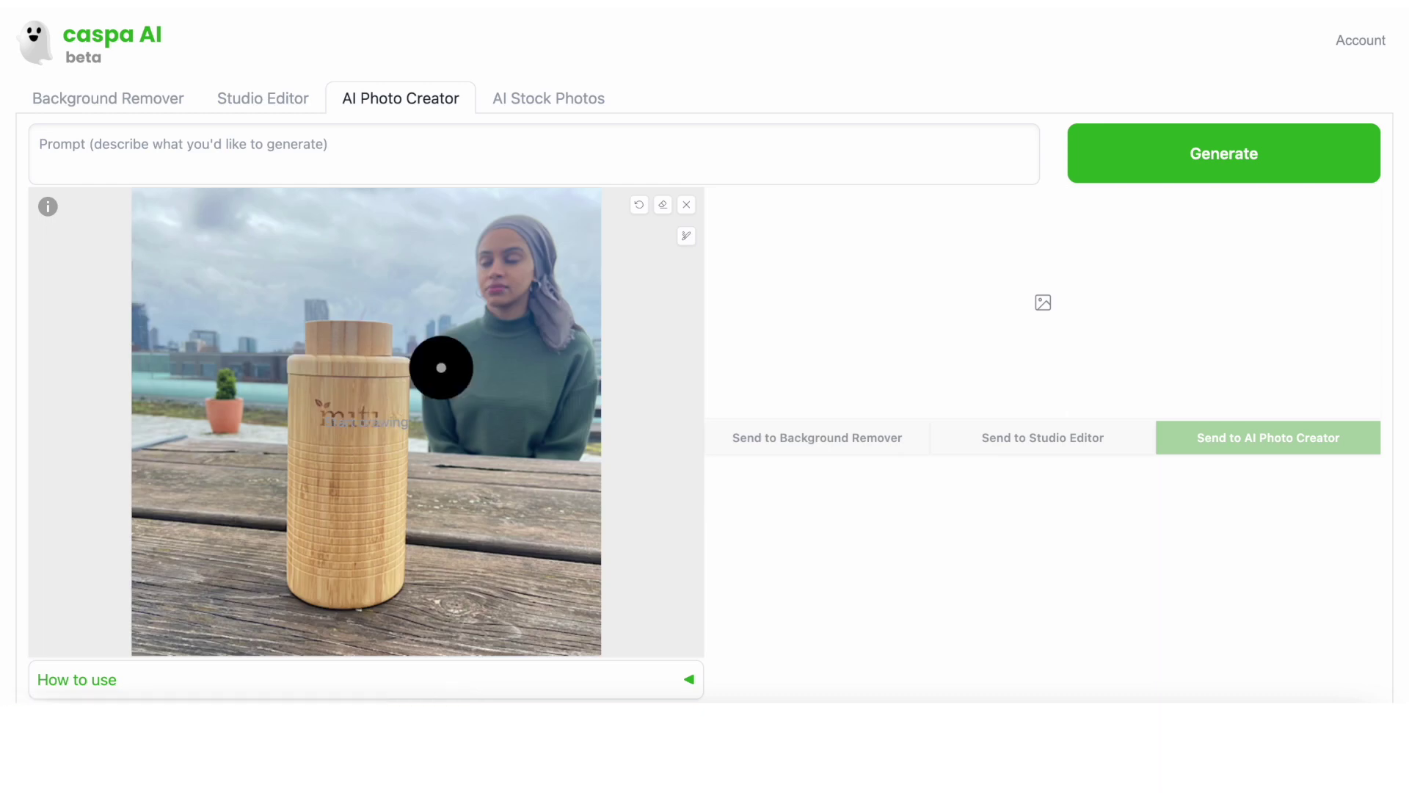
pyautogui.moveTo(532, 249)
pyautogui.mouseDown()
pyautogui.moveTo(516, 242)
pyautogui.moveTo(478, 299)
pyautogui.moveTo(544, 317)
pyautogui.moveTo(551, 280)
pyautogui.moveTo(560, 331)
pyautogui.moveTo(499, 234)
pyautogui.mouseUp()
# Generate variants with the prompt 'blonde woman' and view the second one
pyautogui.click(315, 154)
pyautogui.write('bl')
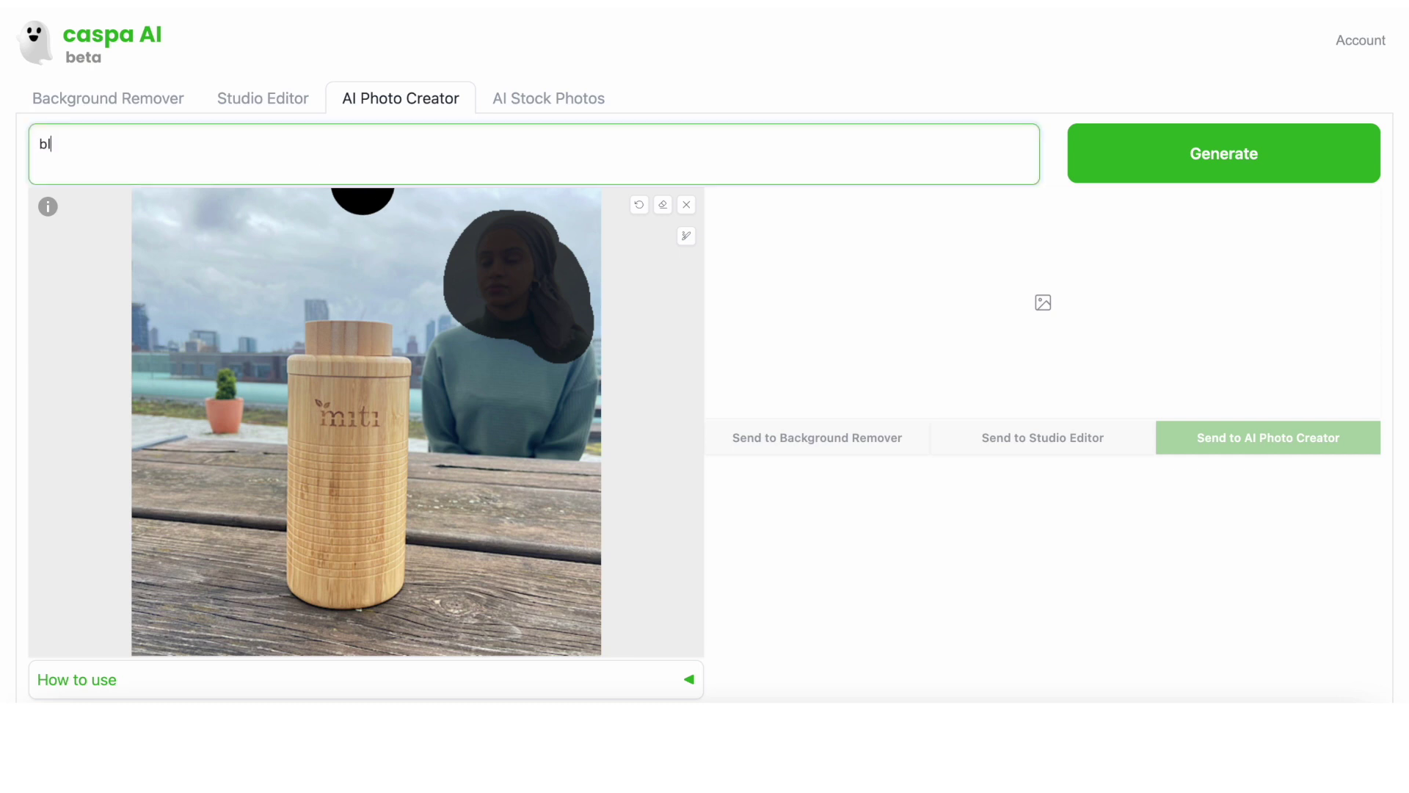
pyautogui.write('onde woman')
pyautogui.click(1240, 151)
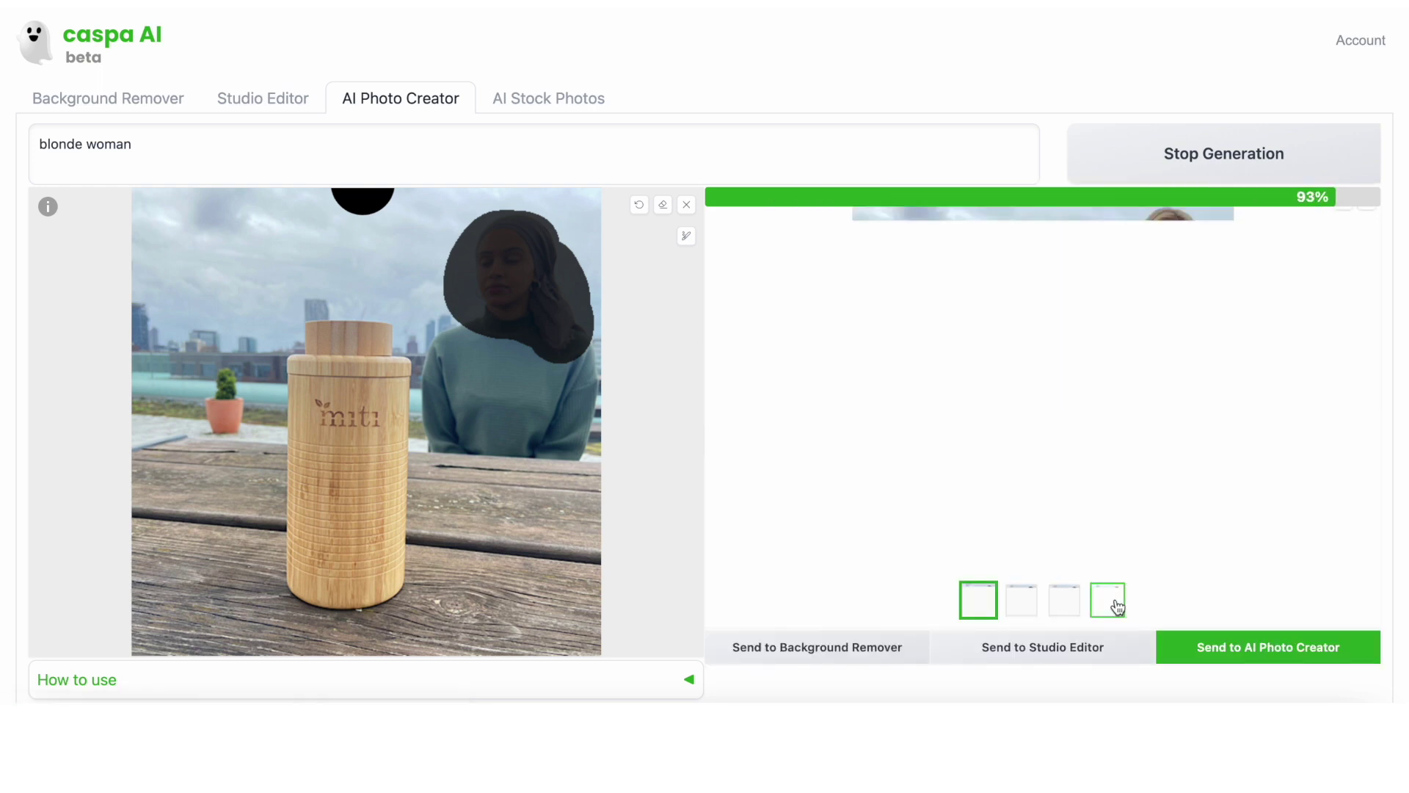
pyautogui.click(1017, 610)
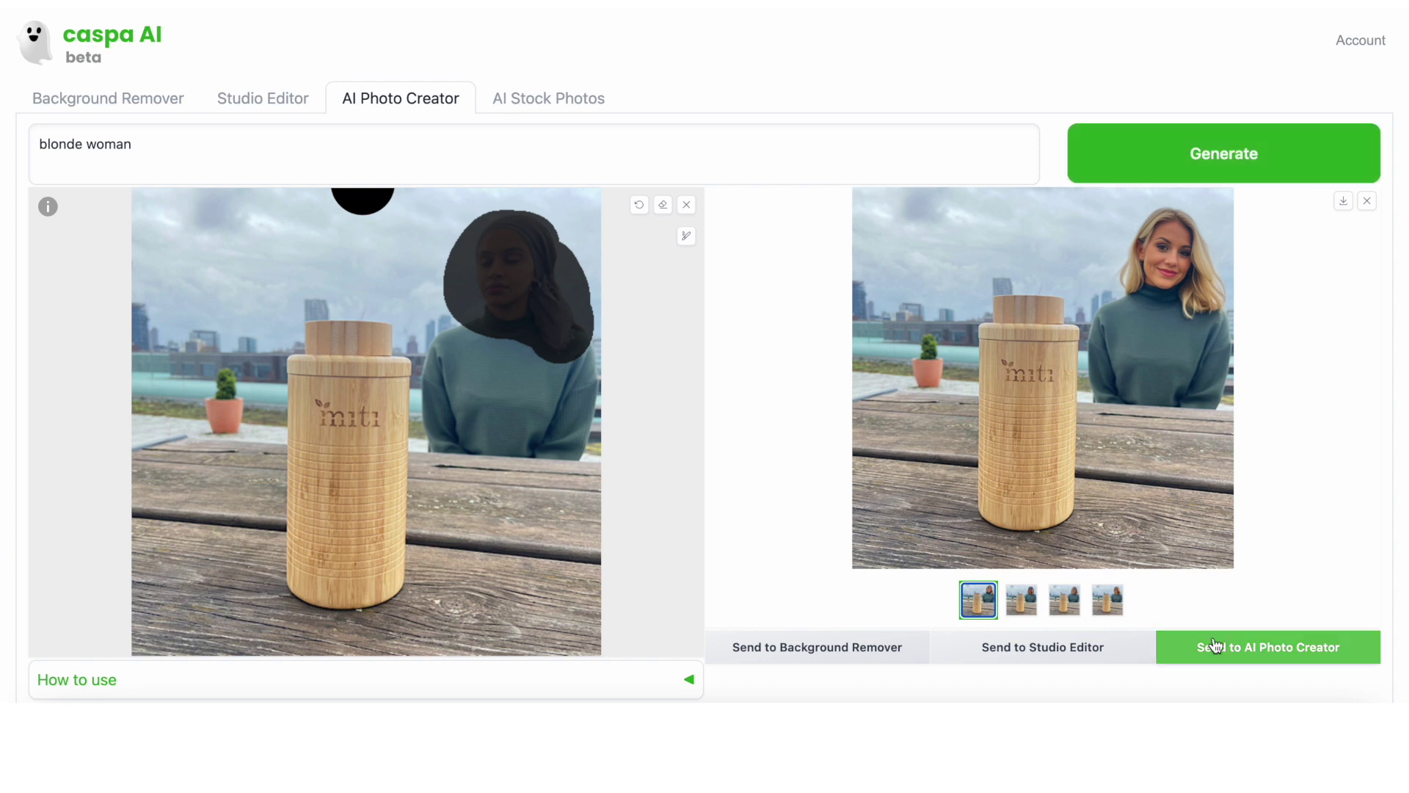
# Mask the green sweater, regenerate with 'white top', and load the fourth variant as the input photo
pyautogui.click(1257, 649)
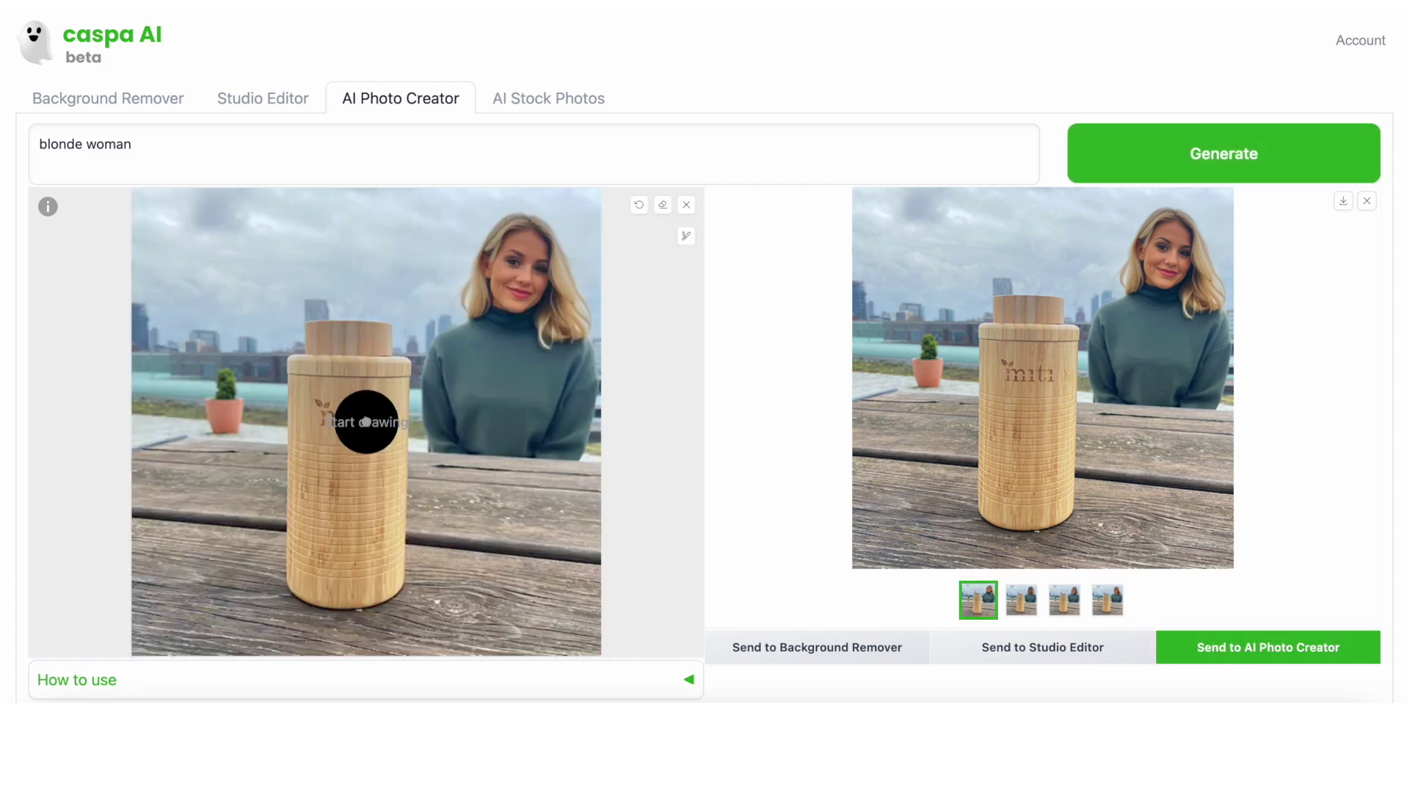
pyautogui.moveTo(523, 344)
pyautogui.mouseDown()
pyautogui.moveTo(456, 349)
pyautogui.moveTo(450, 425)
pyautogui.moveTo(564, 428)
pyautogui.moveTo(494, 355)
pyautogui.moveTo(491, 331)
pyautogui.mouseUp()
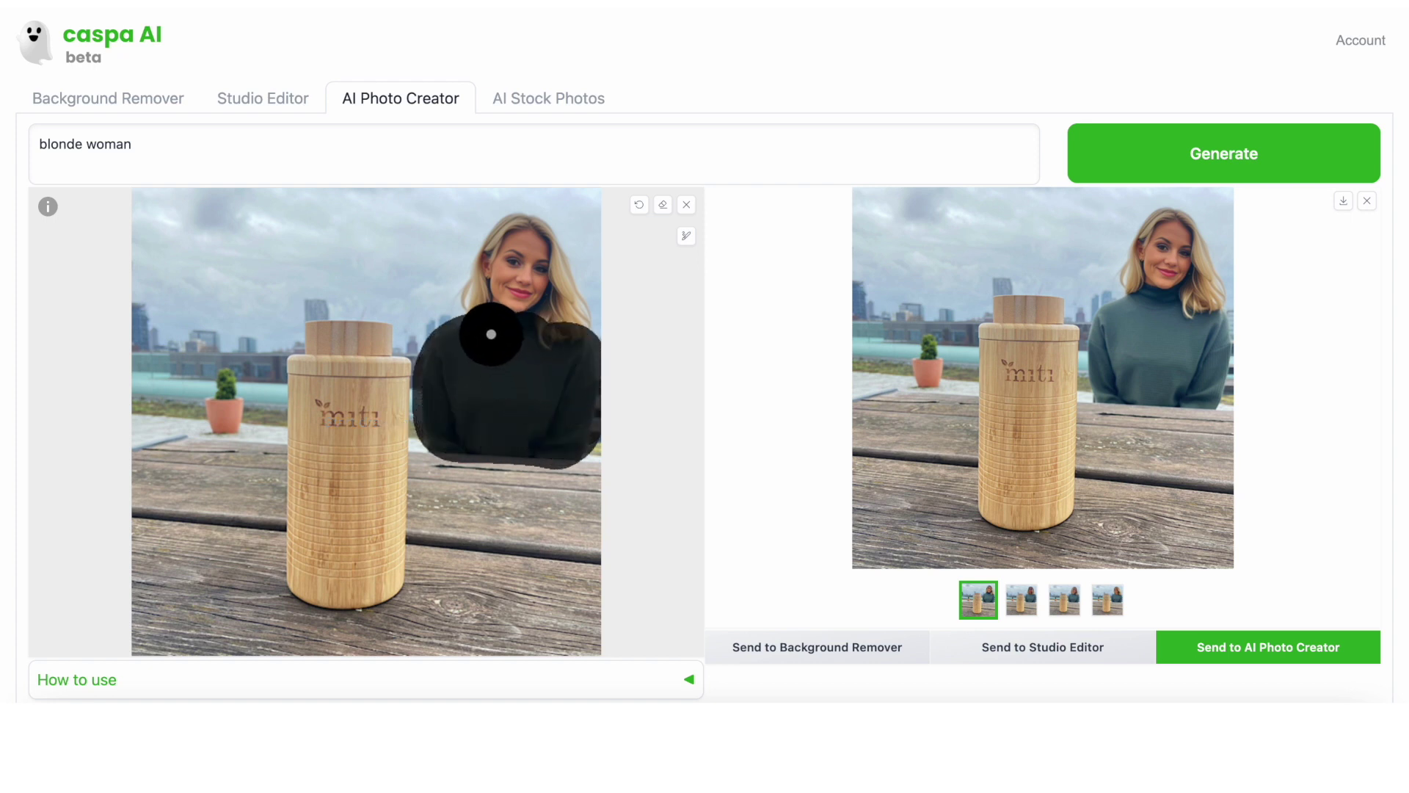
pyautogui.tripleClick(168, 142)
pyautogui.write('white top')
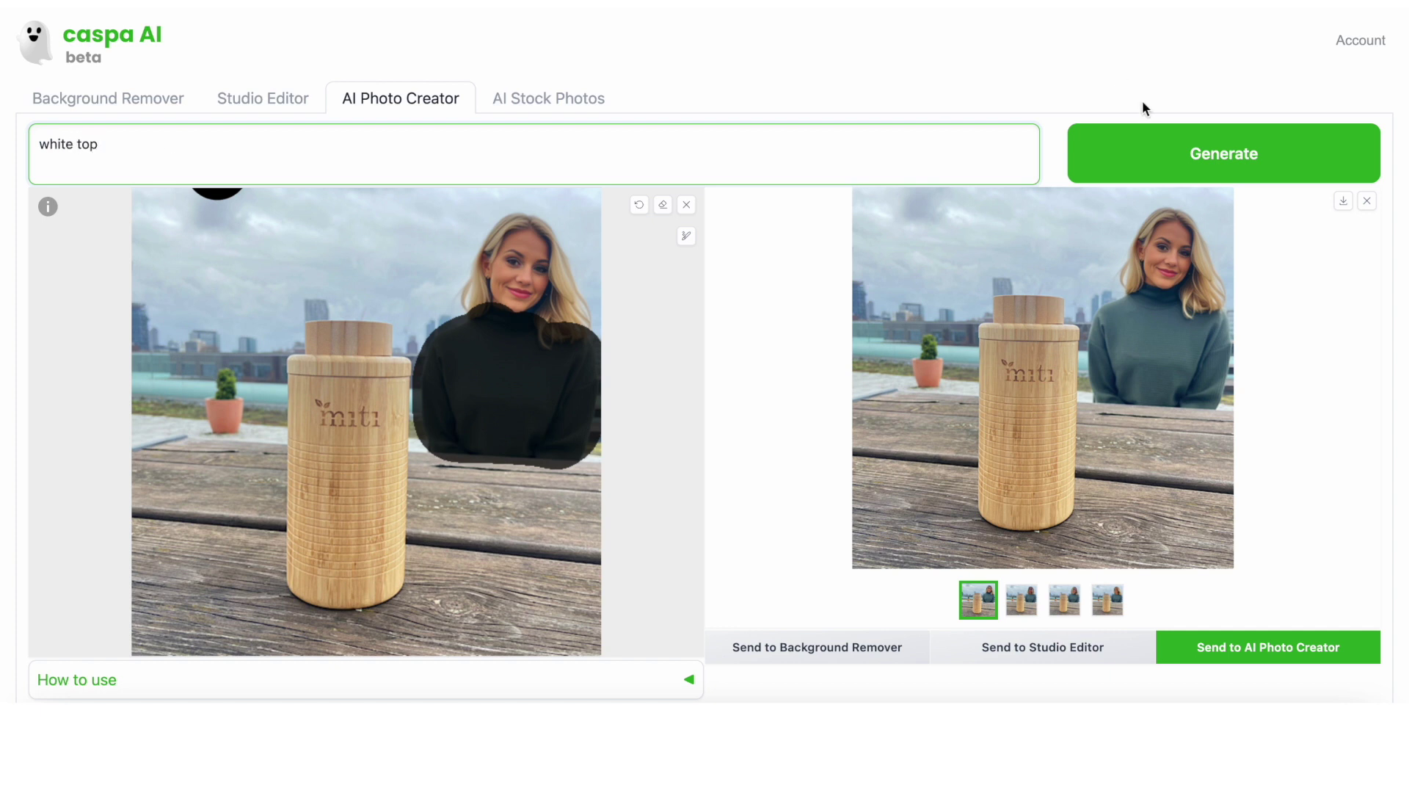
pyautogui.click(1177, 151)
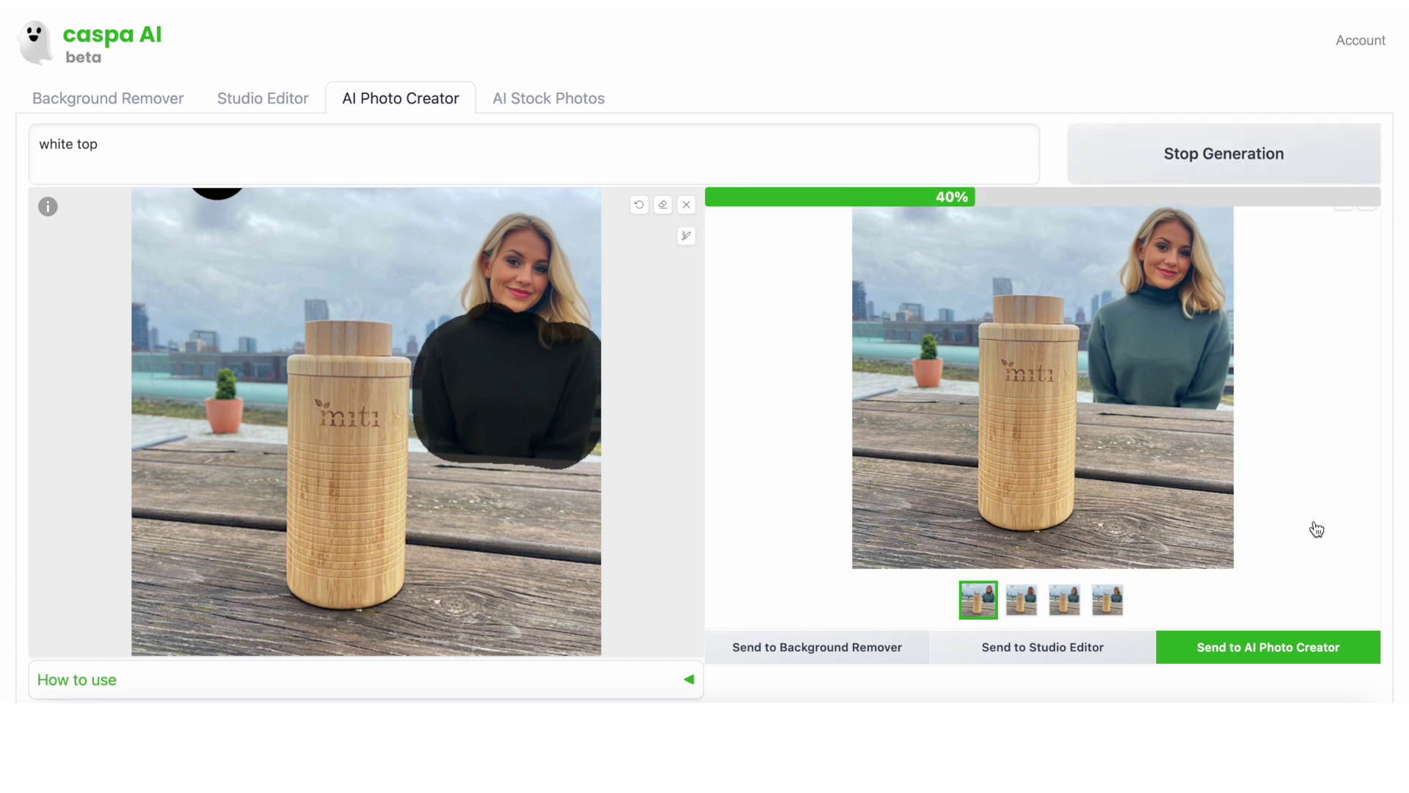
pyautogui.click(1021, 600)
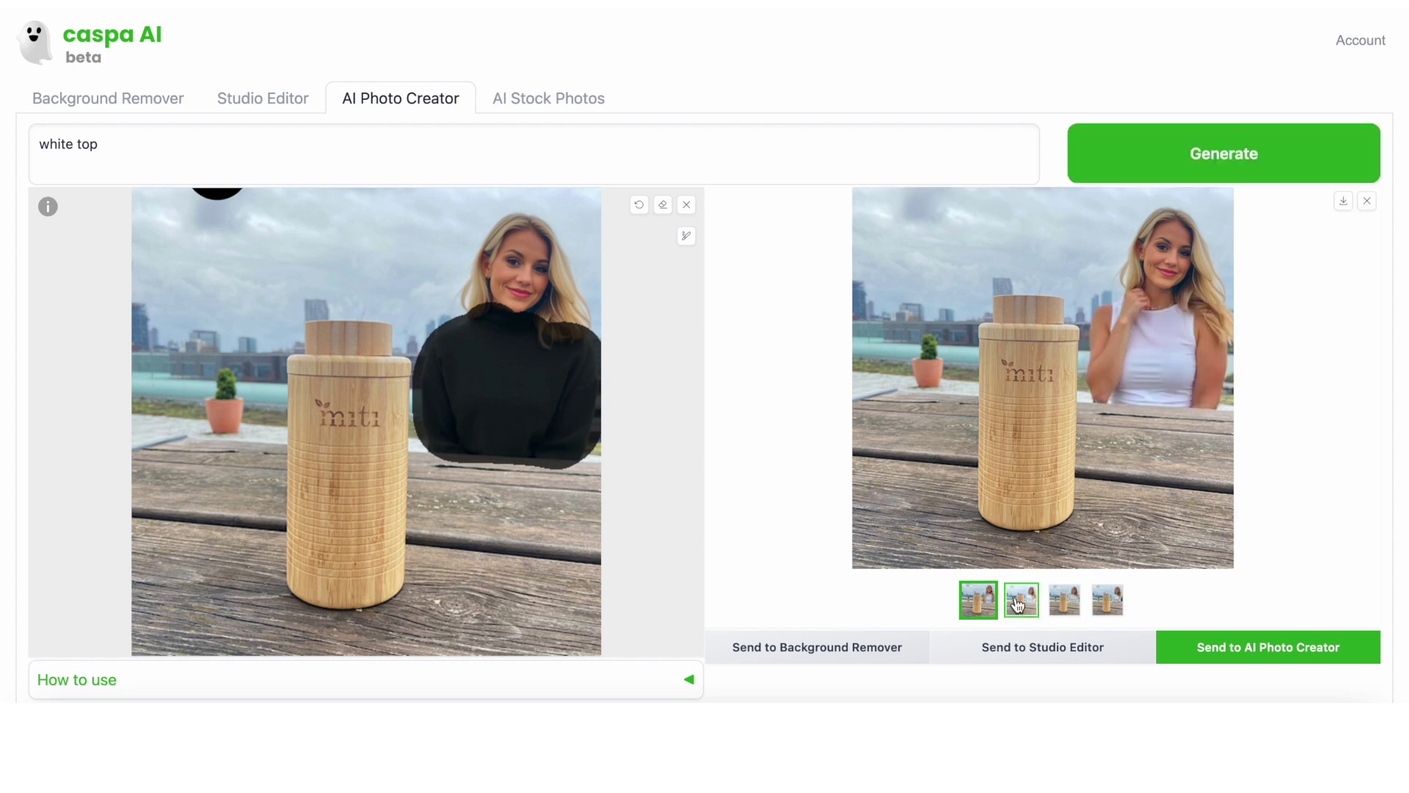
pyautogui.click(1064, 600)
pyautogui.click(1107, 600)
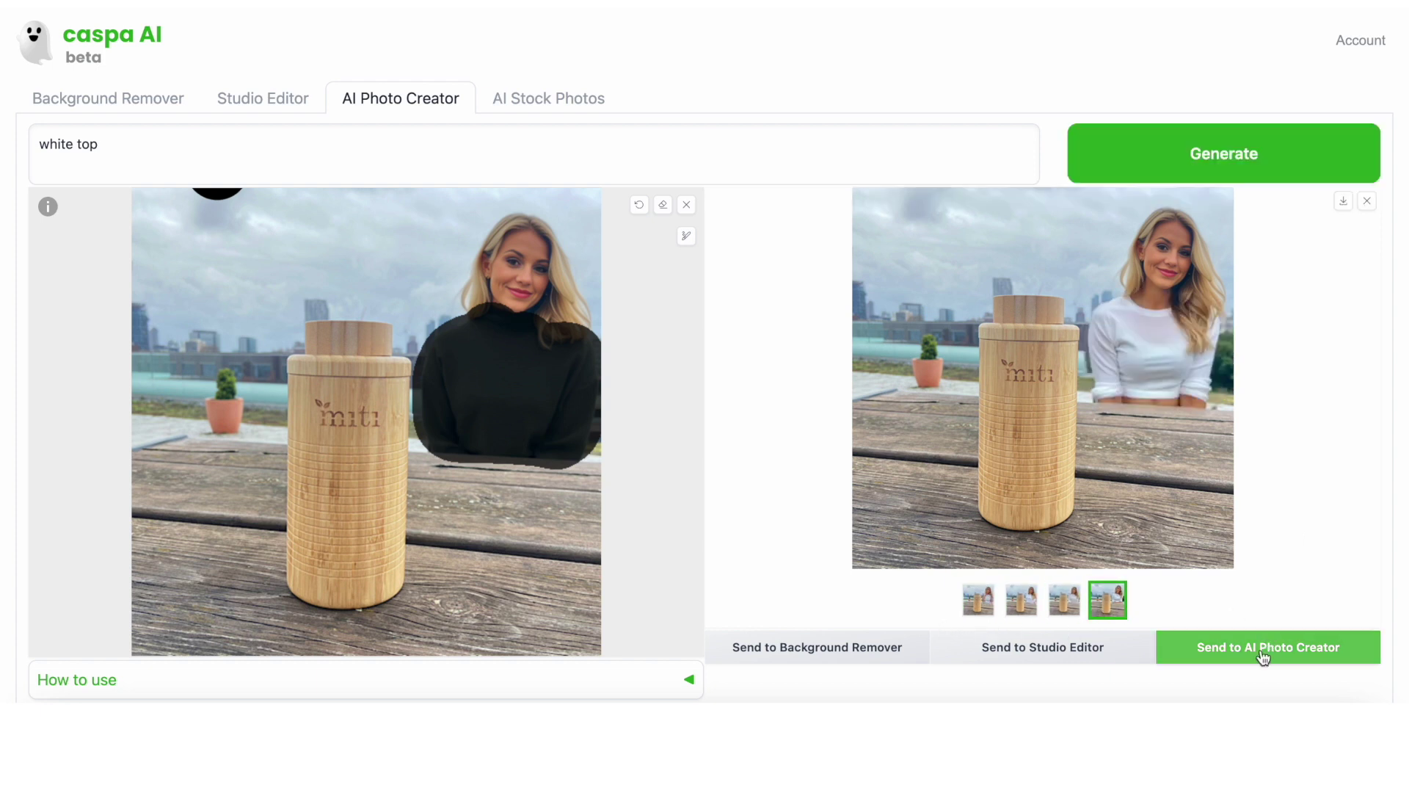
pyautogui.click(1177, 650)
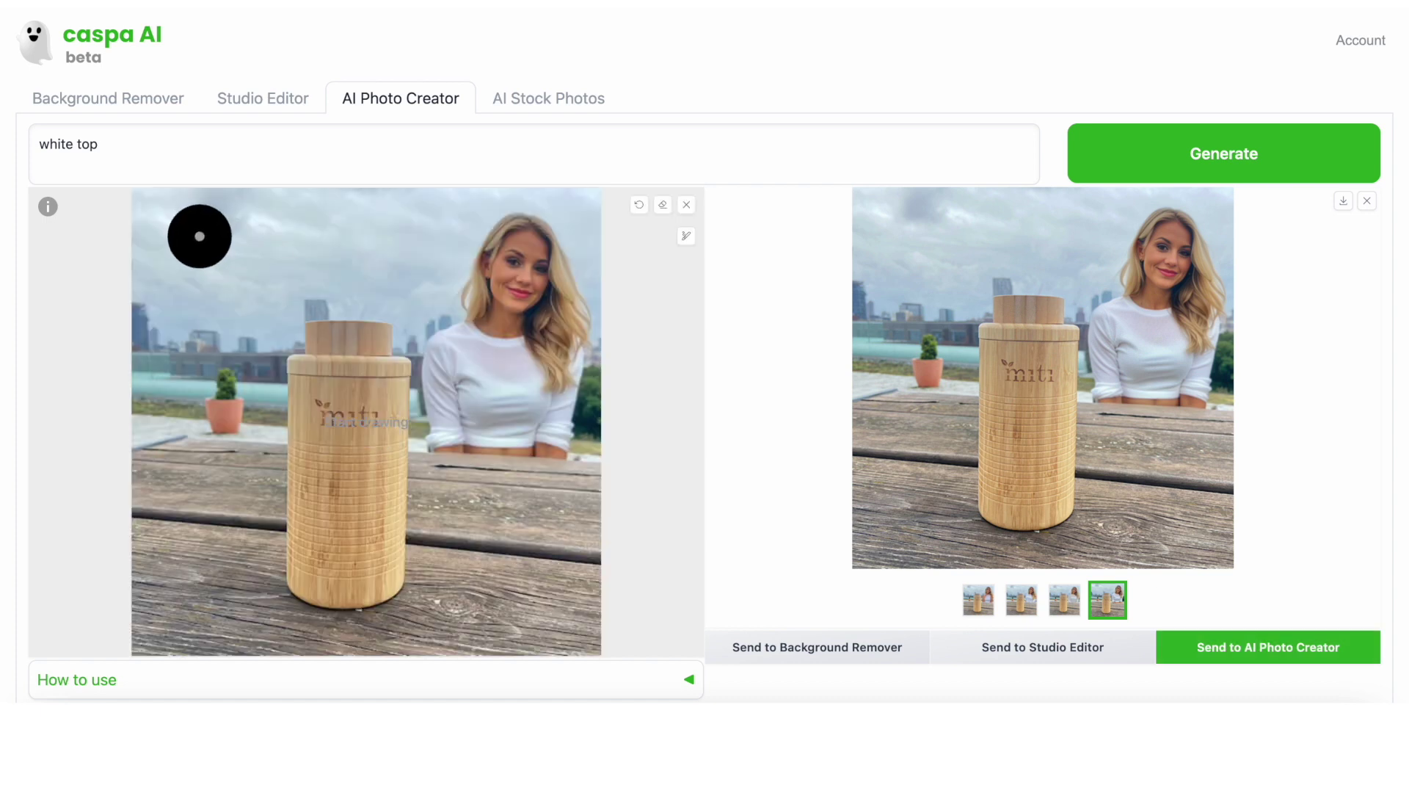
# Generate variants with the prompt 'bird' and pick the one with a green parrot
pyautogui.doubleClick(115, 155)
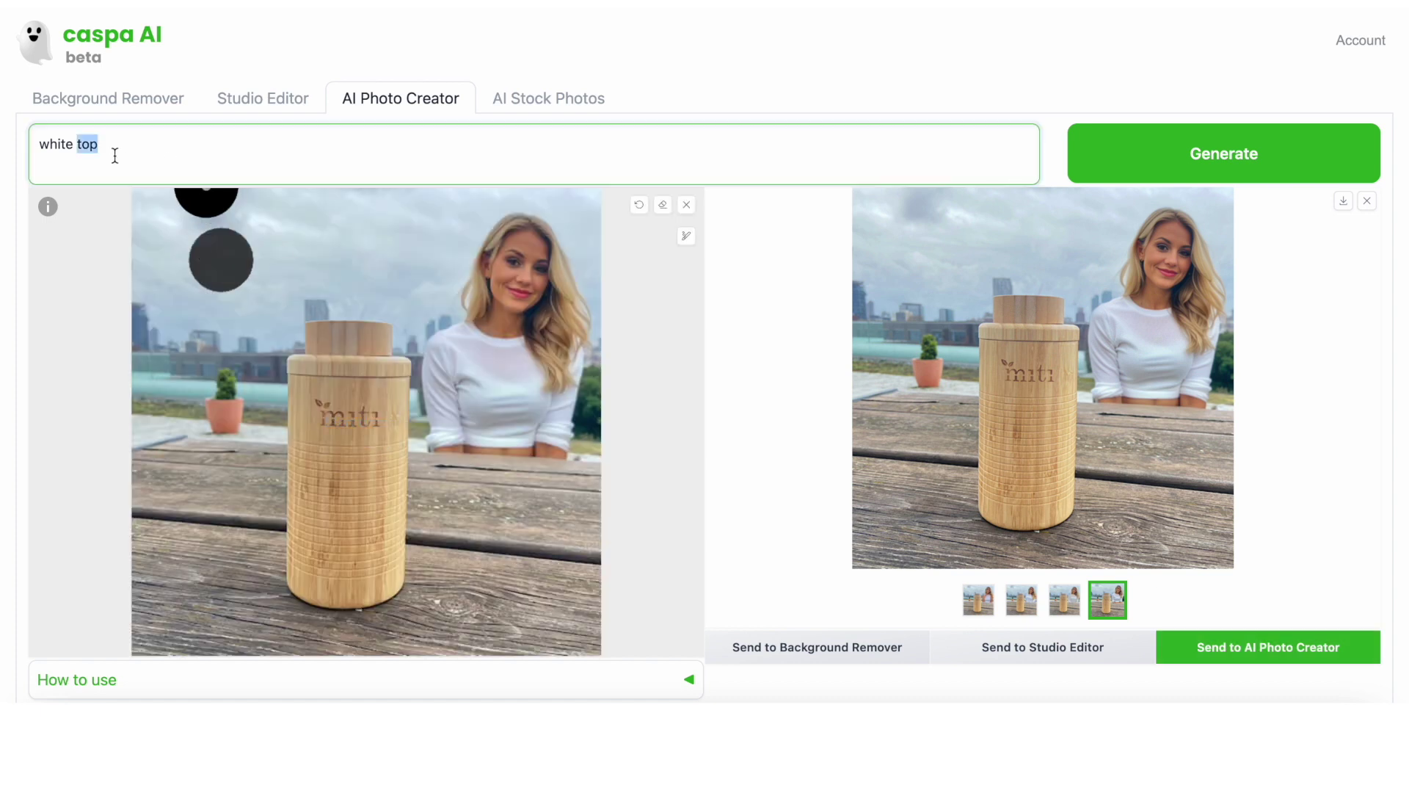
pyautogui.write('bird')
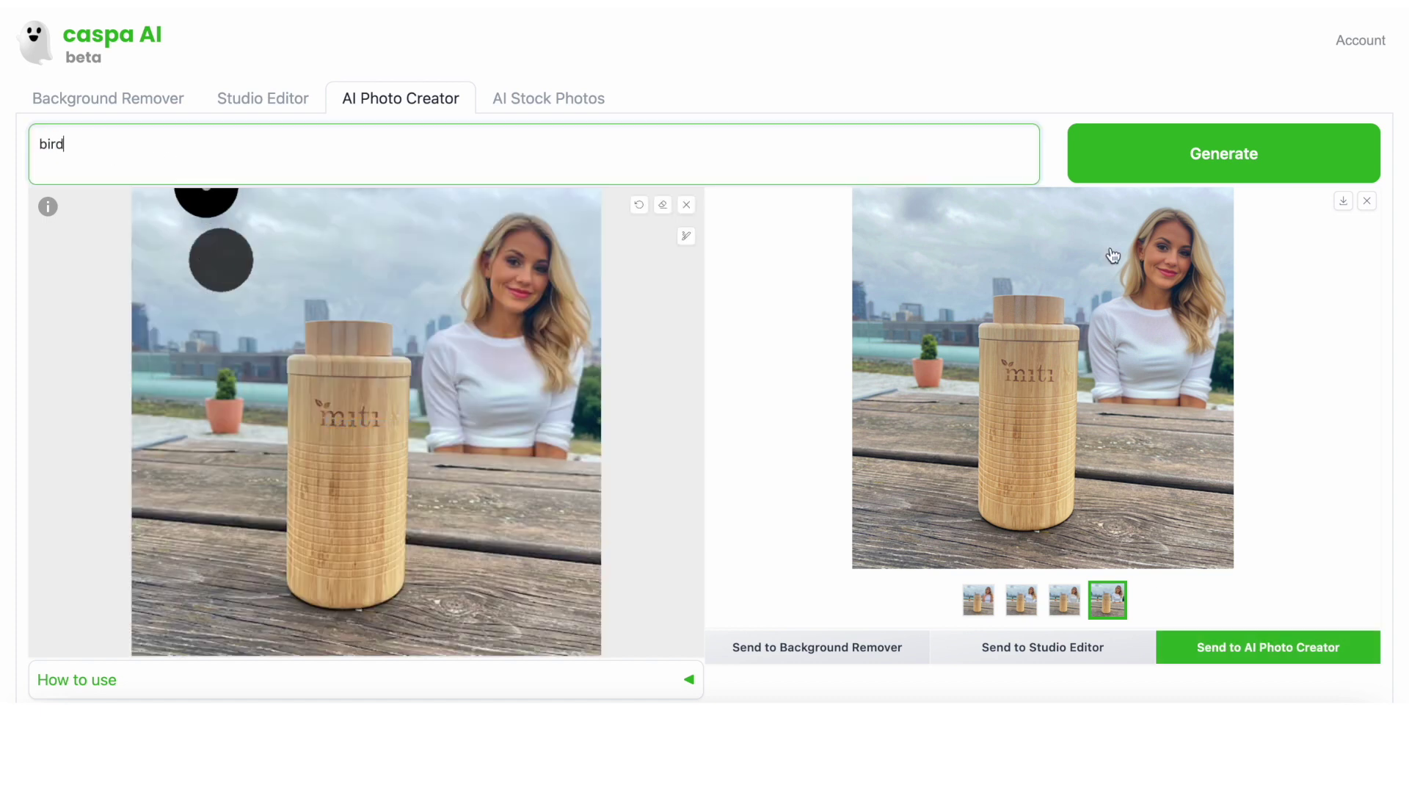
pyautogui.click(1199, 157)
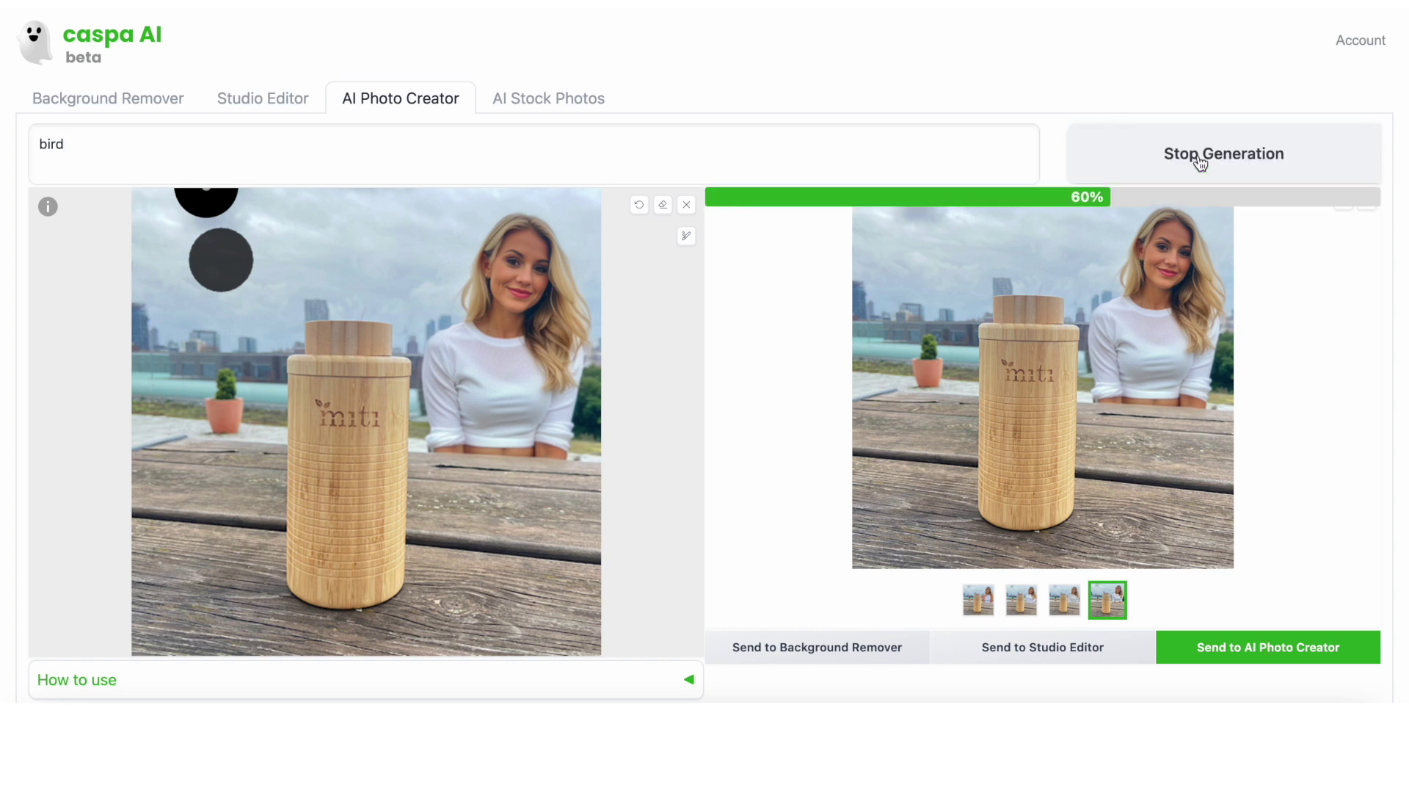
pyautogui.click(1021, 600)
pyautogui.press('Right')
pyautogui.press('Right')
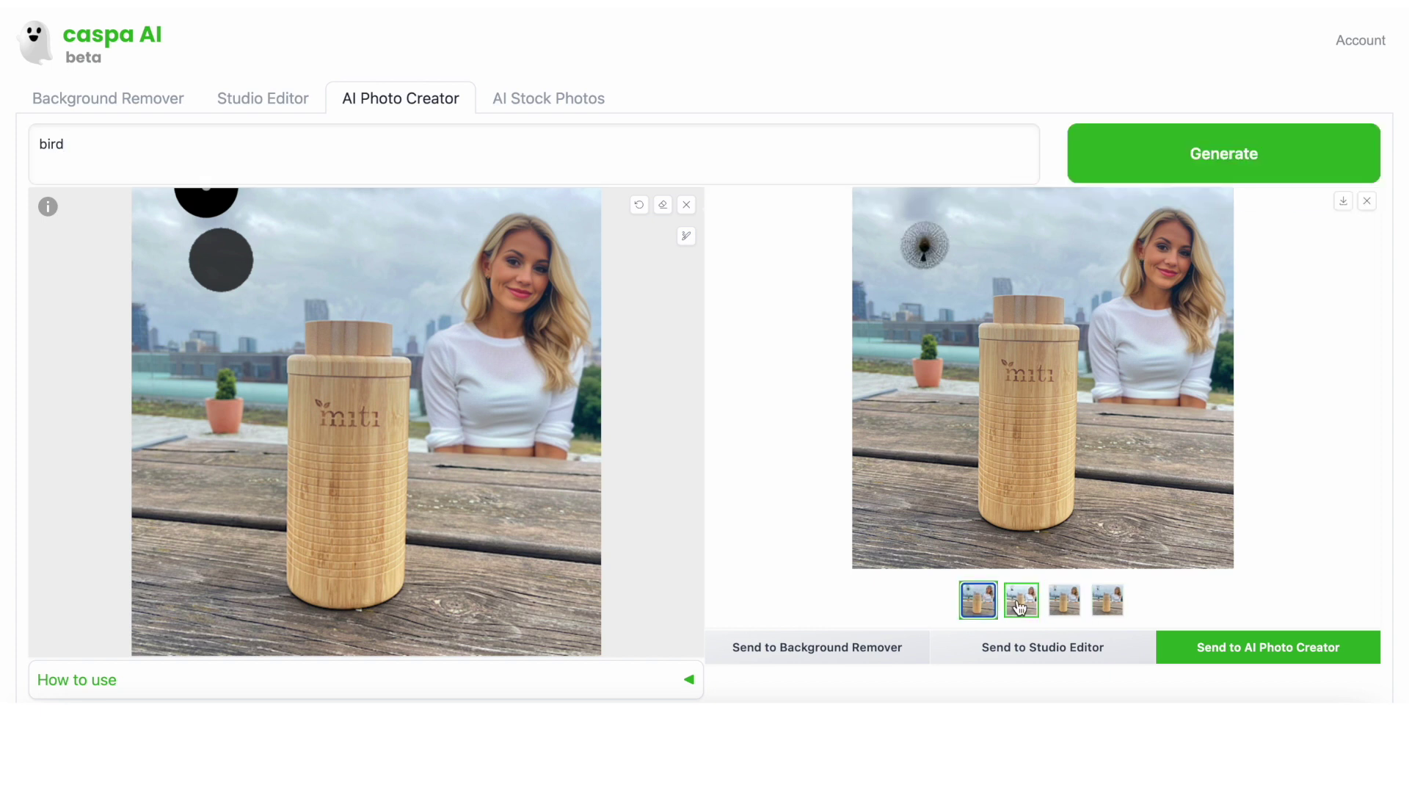
# Download the parrot photo, check the saved file, and send it to the Studio Editor
pyautogui.click(1342, 204)
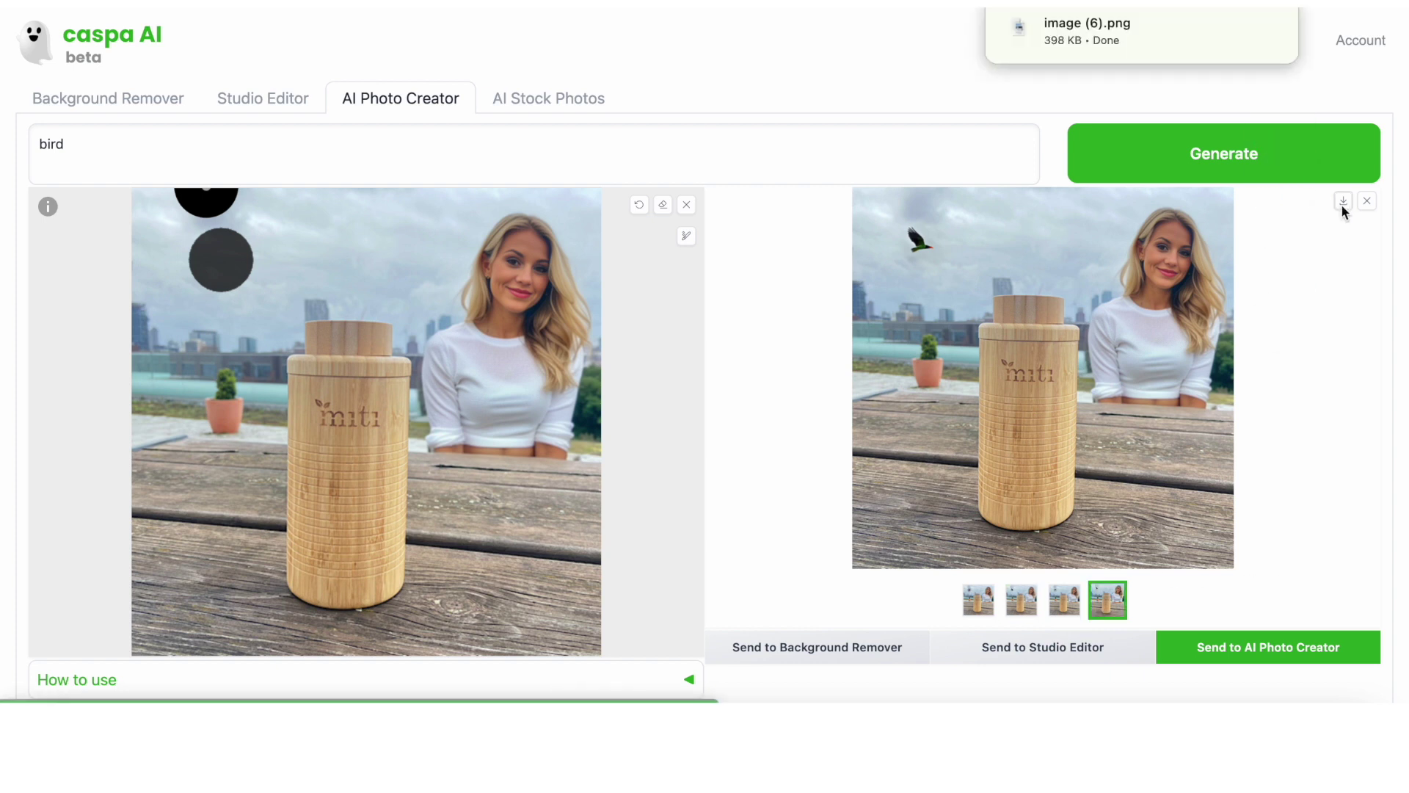
pyautogui.click(1137, 29)
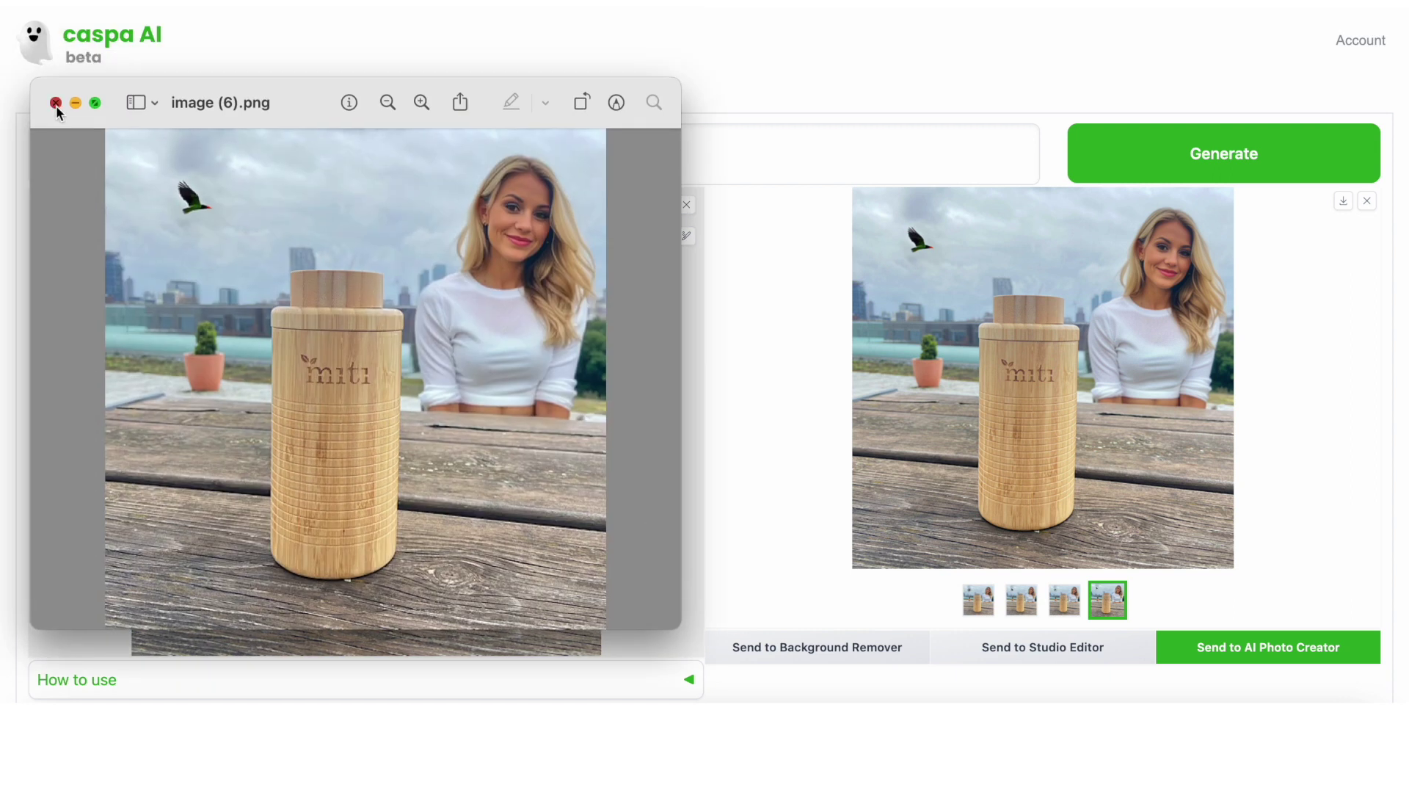
pyautogui.click(55, 103)
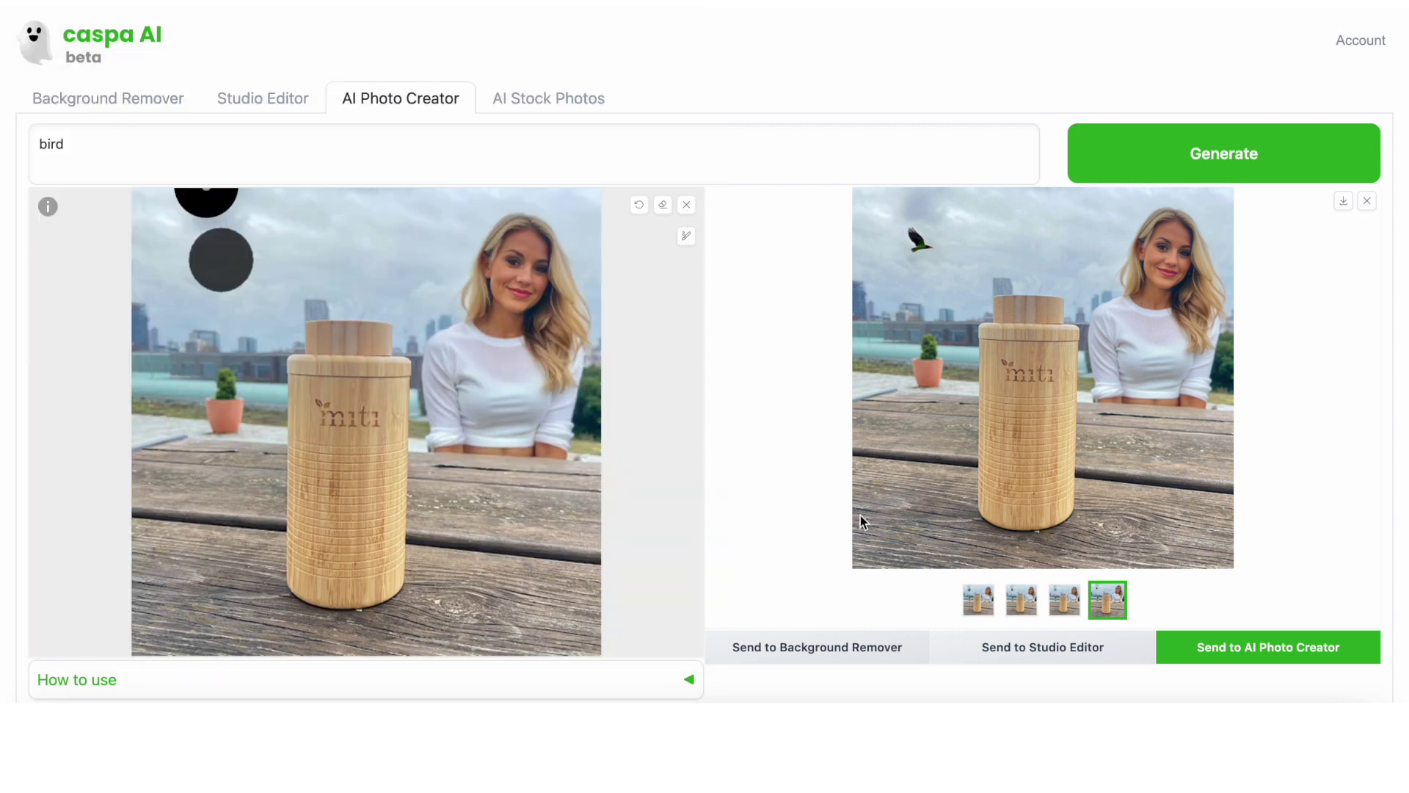
pyautogui.click(1046, 649)
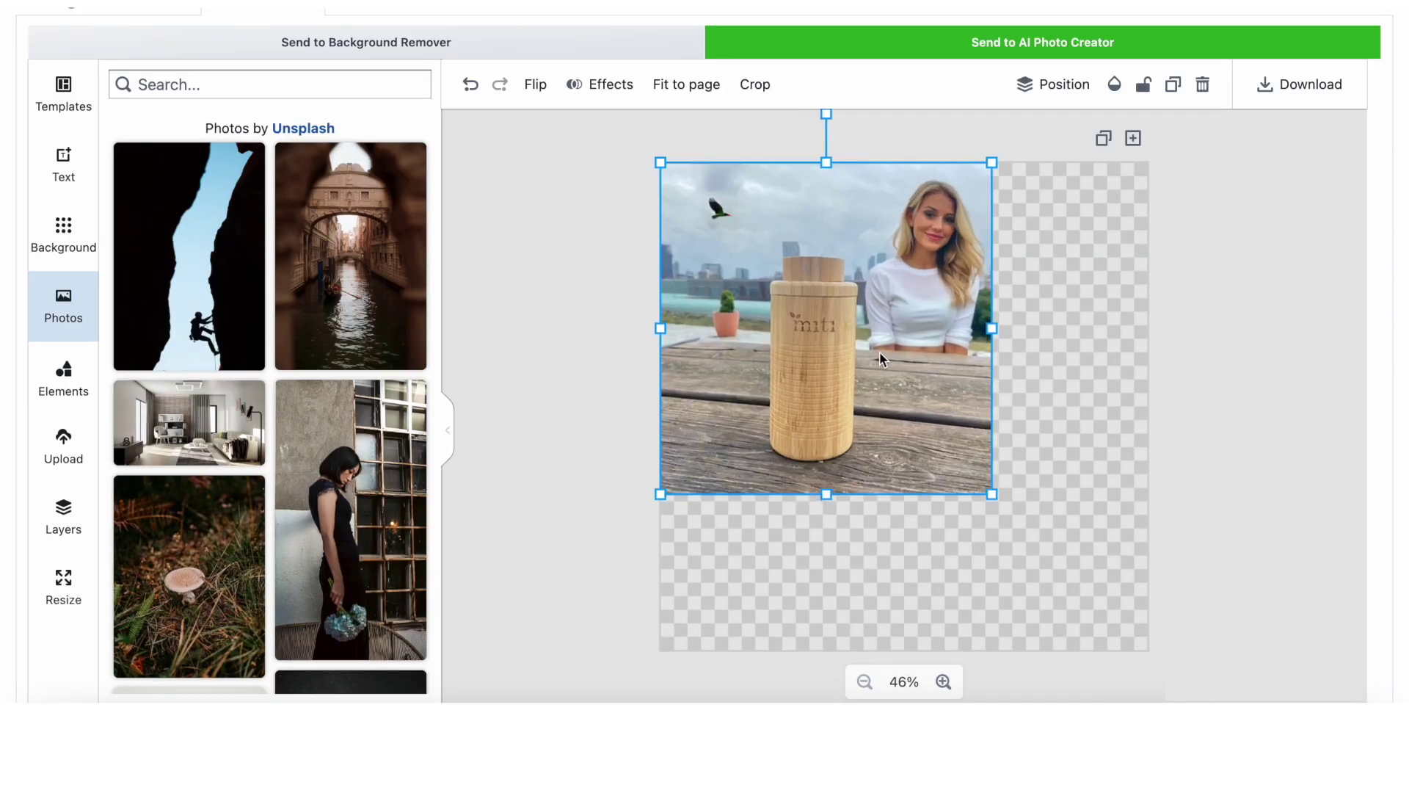
# Give the canvas a white background and enlarge and centre the parrot photo
pyautogui.moveTo(879, 358); pyautogui.dragTo(966, 382)
pyautogui.scroll(1, 966, 381)
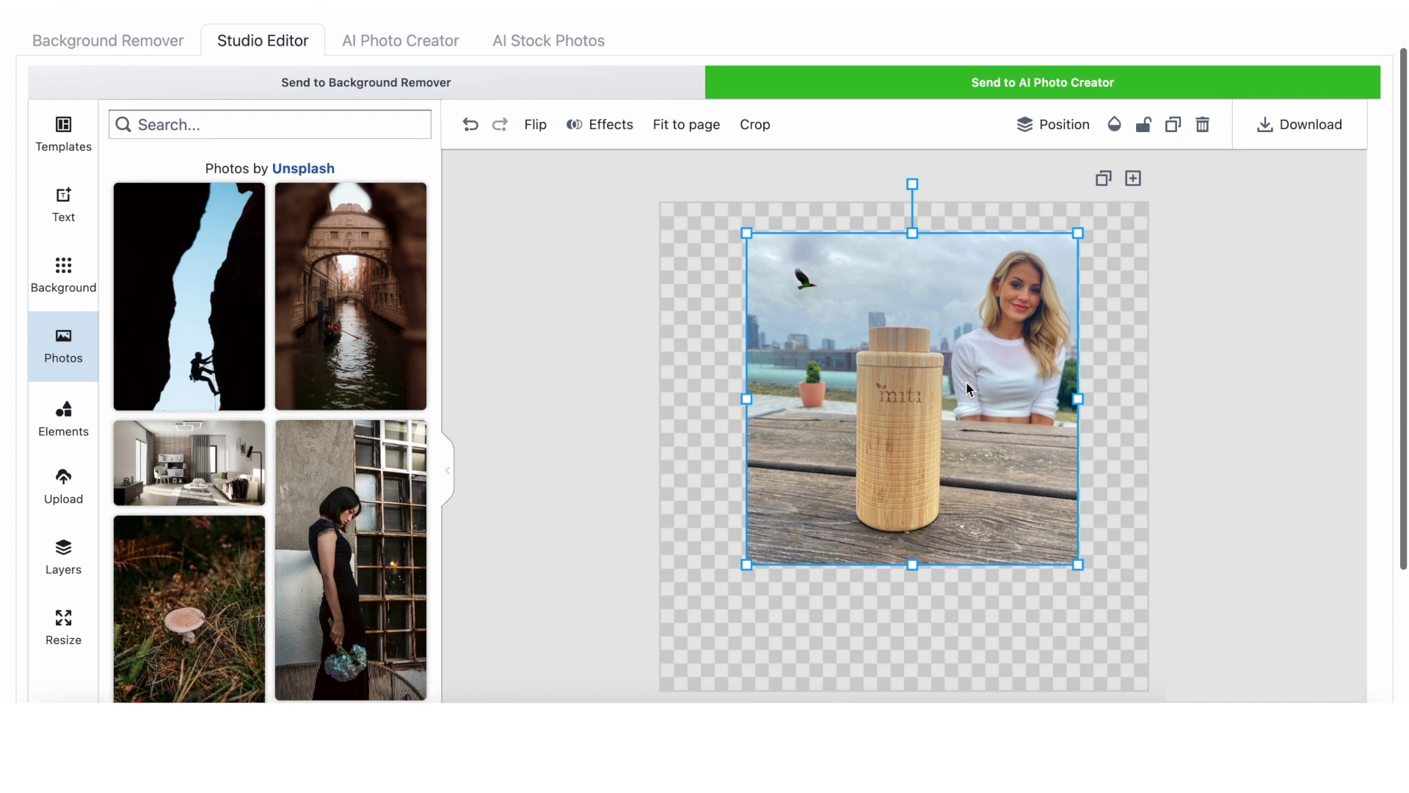
pyautogui.click(63, 273)
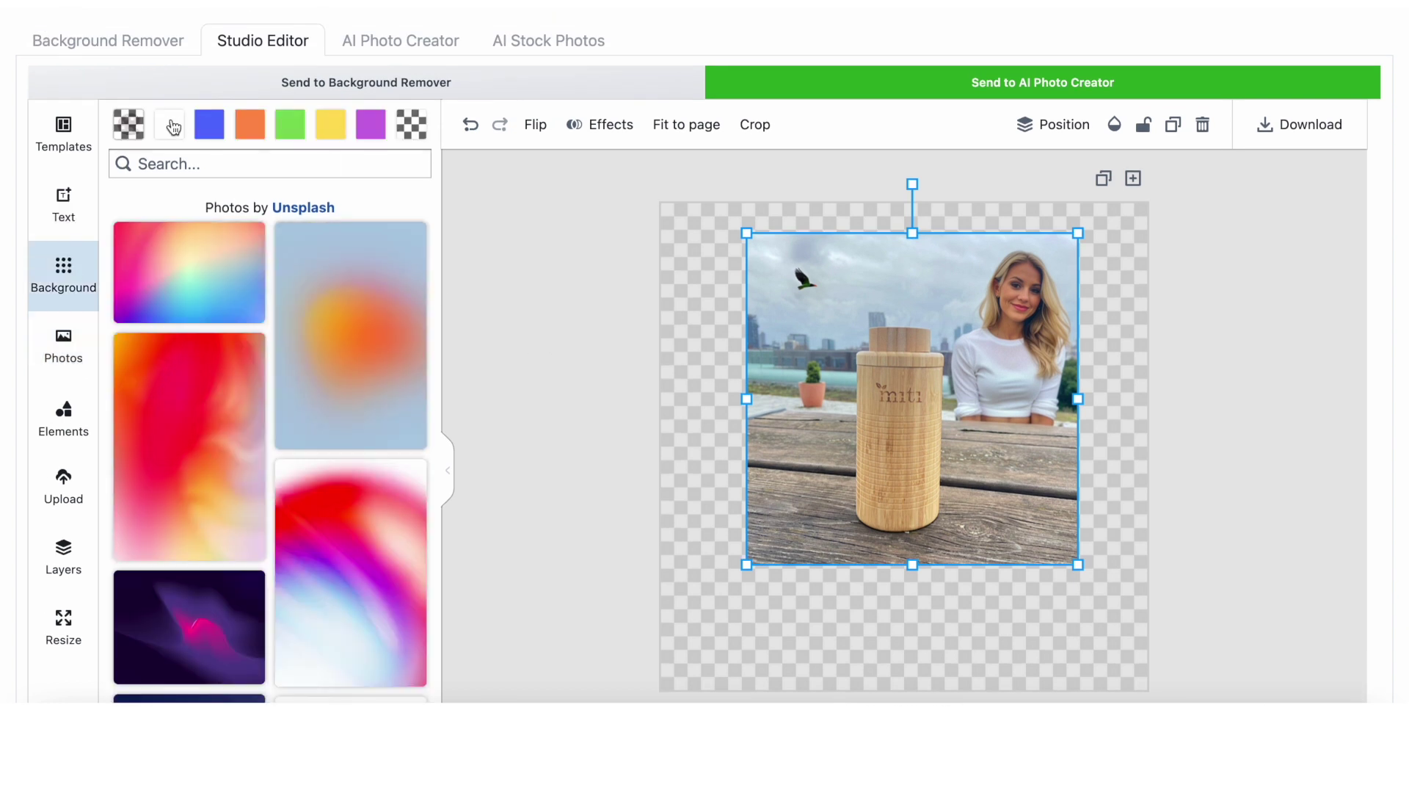
pyautogui.click(170, 126)
pyautogui.moveTo(1072, 571); pyautogui.dragTo(1098, 582)
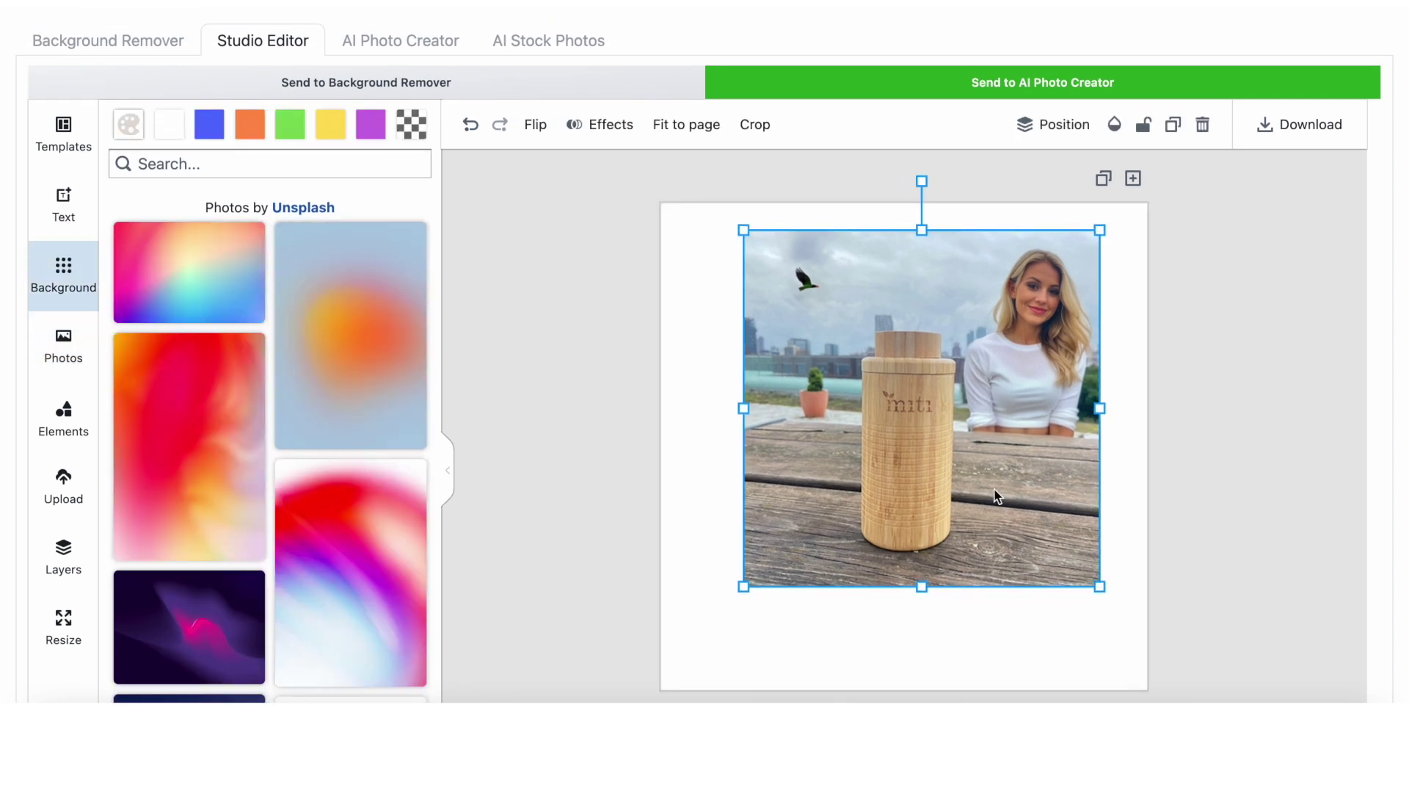
pyautogui.moveTo(995, 488); pyautogui.dragTo(983, 505)
# Try Instagram Story and Facebook Cover sizes, then fit the photo to the square 1080×1080 page
pyautogui.click(63, 627)
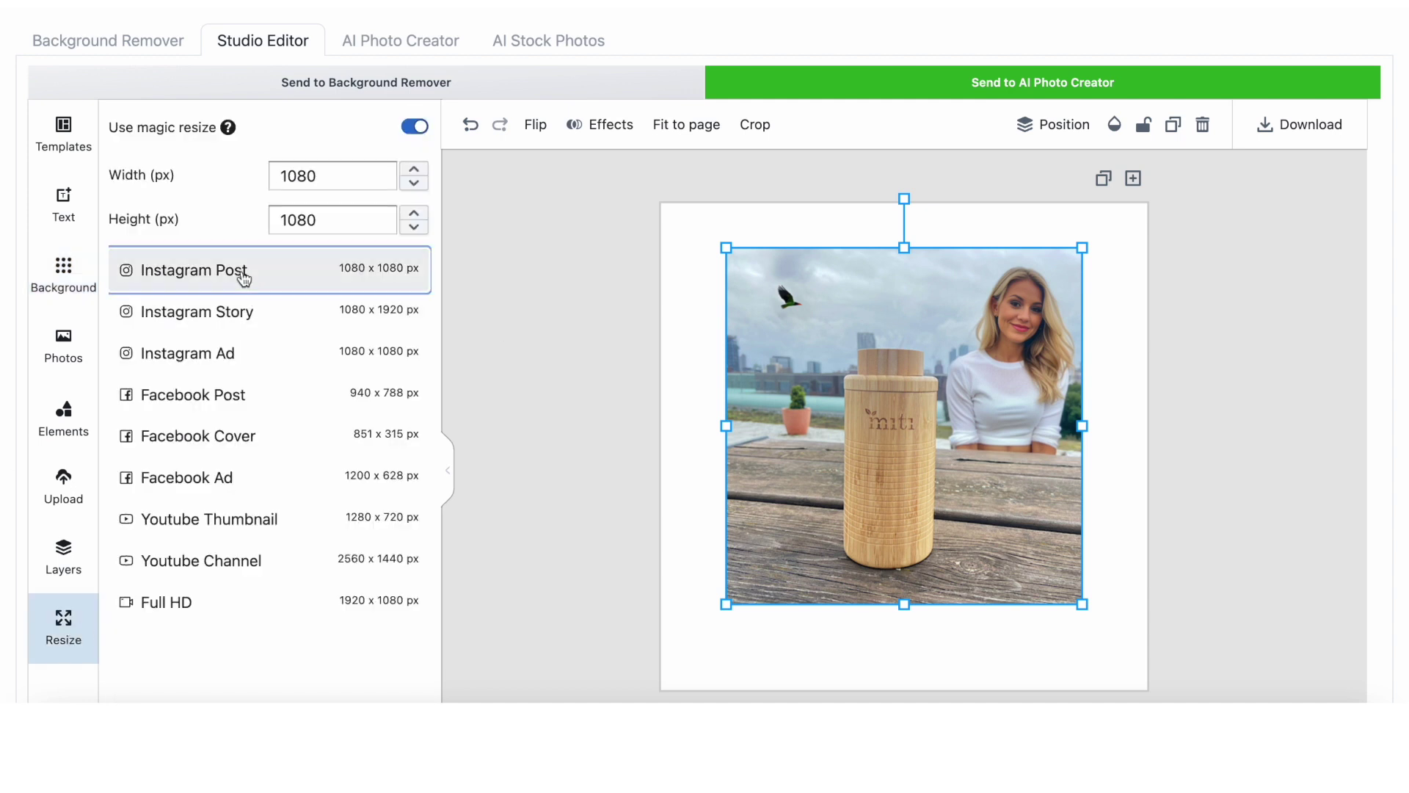
pyautogui.click(411, 314)
pyautogui.moveTo(1016, 452); pyautogui.dragTo(869, 429)
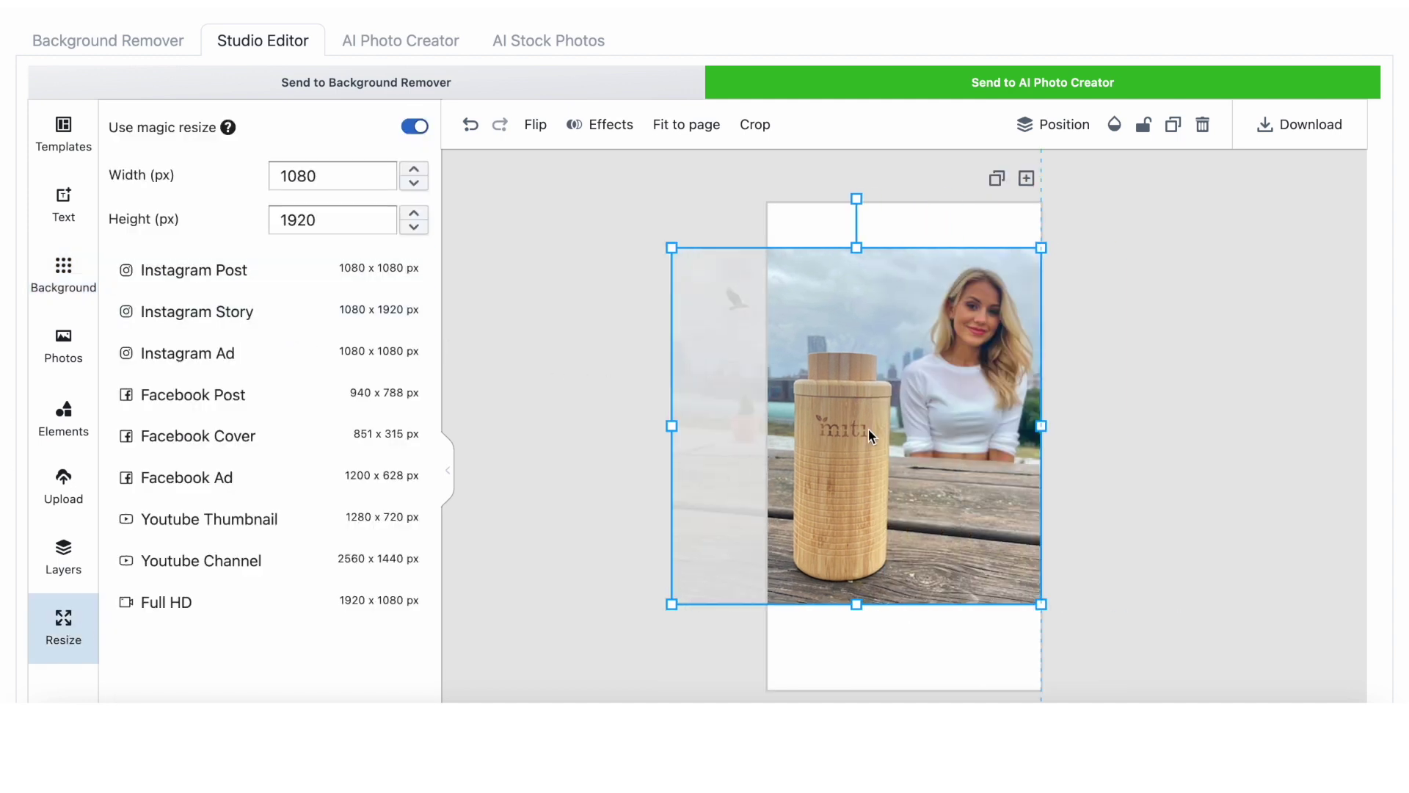
pyautogui.moveTo(861, 600); pyautogui.dragTo(863, 646)
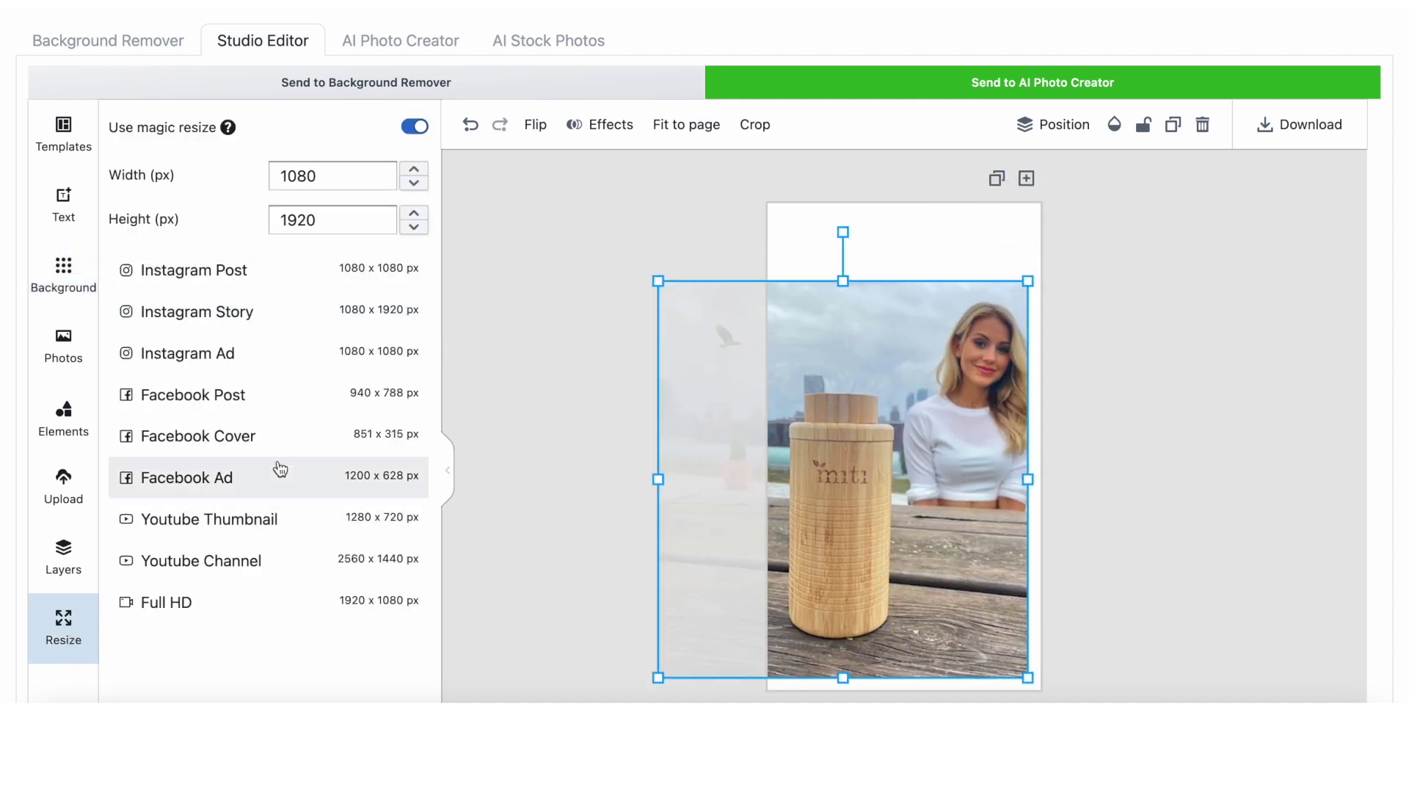
pyautogui.click(258, 453)
pyautogui.moveTo(720, 531); pyautogui.dragTo(720, 588)
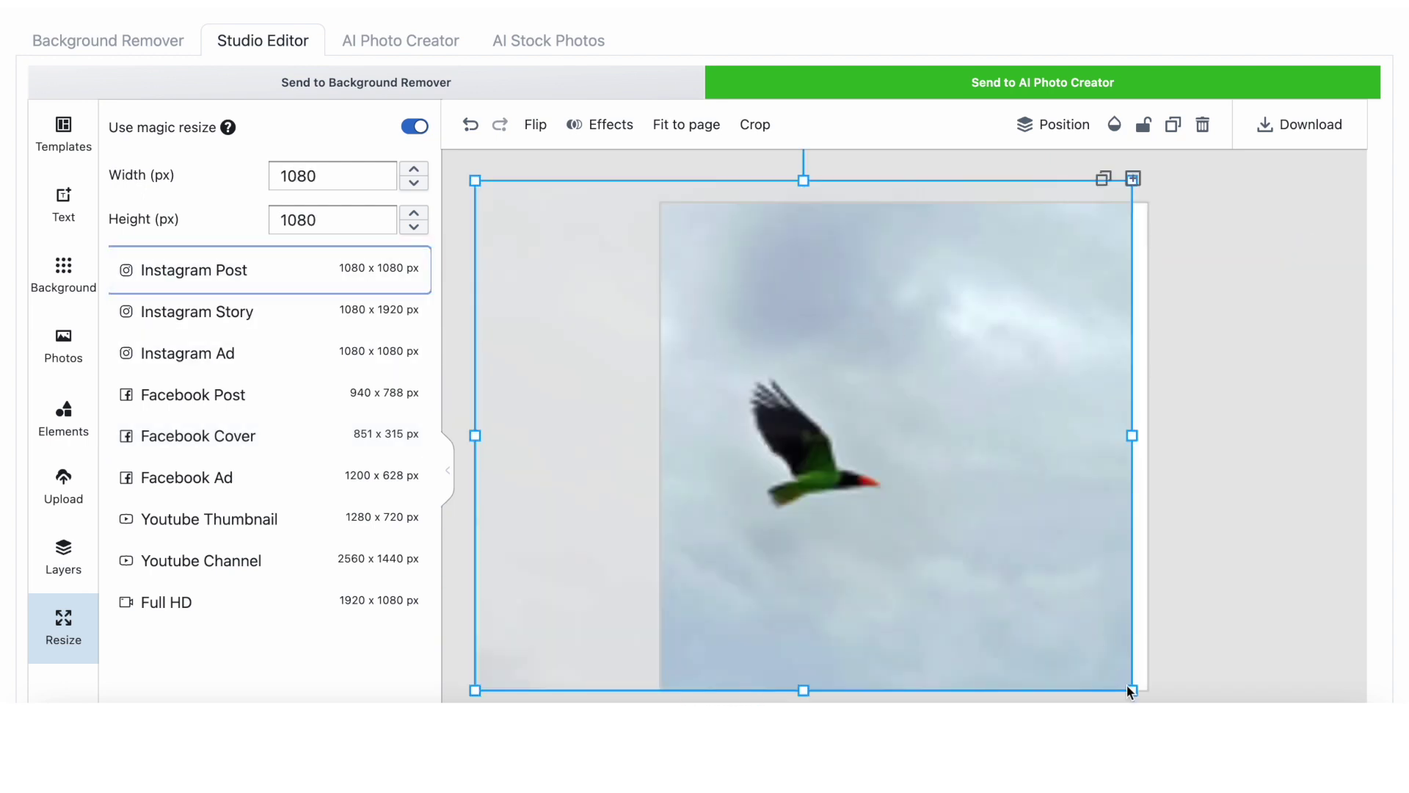
pyautogui.moveTo(1130, 692); pyautogui.dragTo(779, 391)
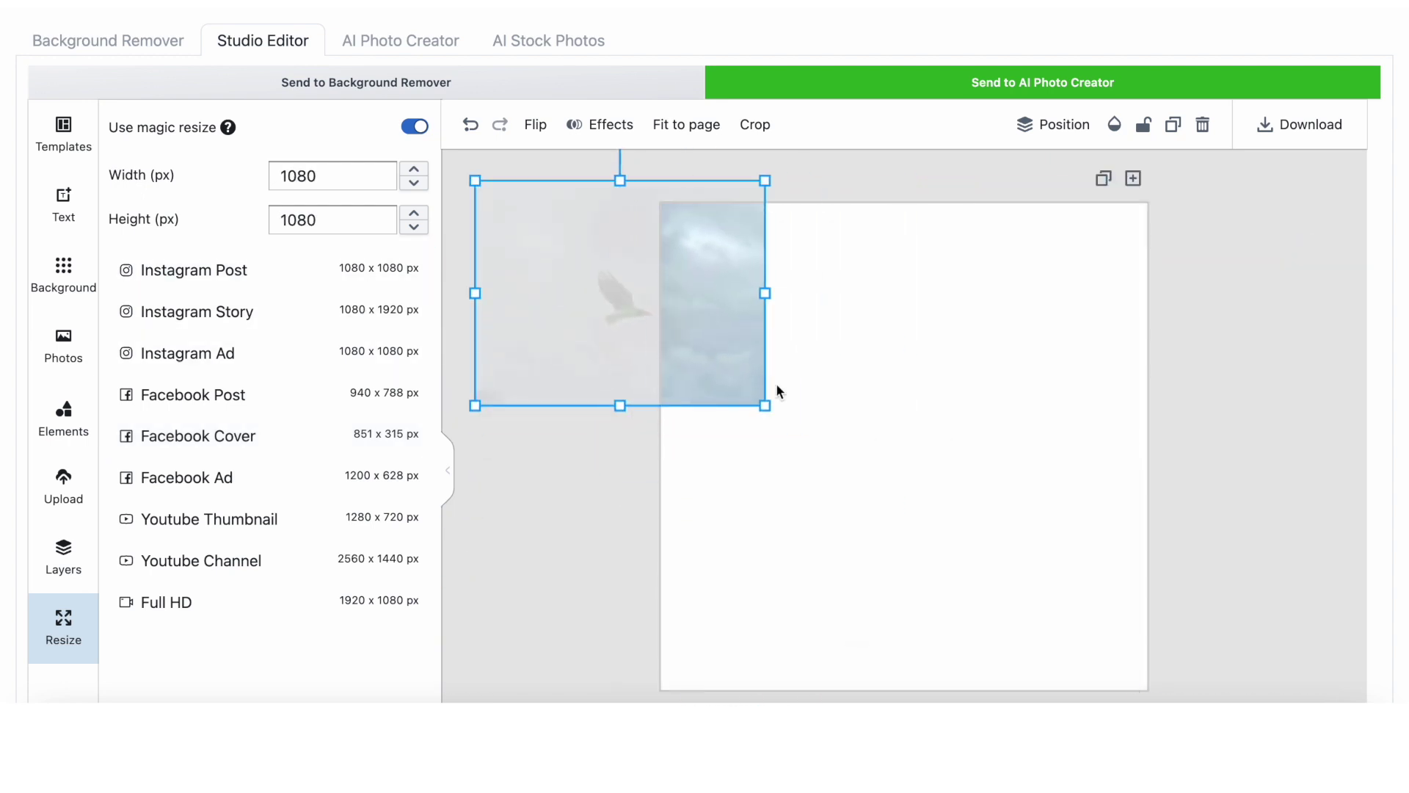
pyautogui.moveTo(765, 292); pyautogui.dragTo(1305, 293)
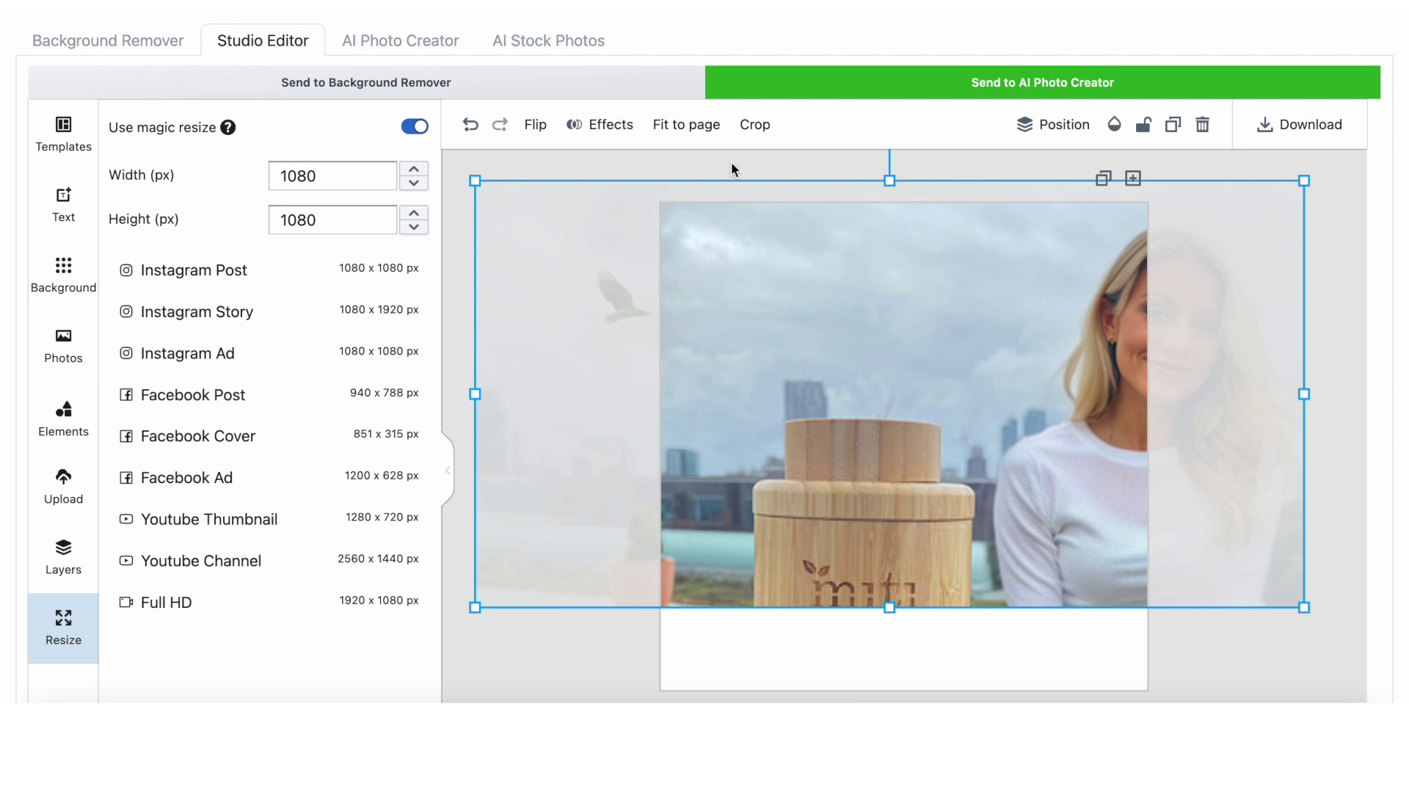
pyautogui.click(694, 137)
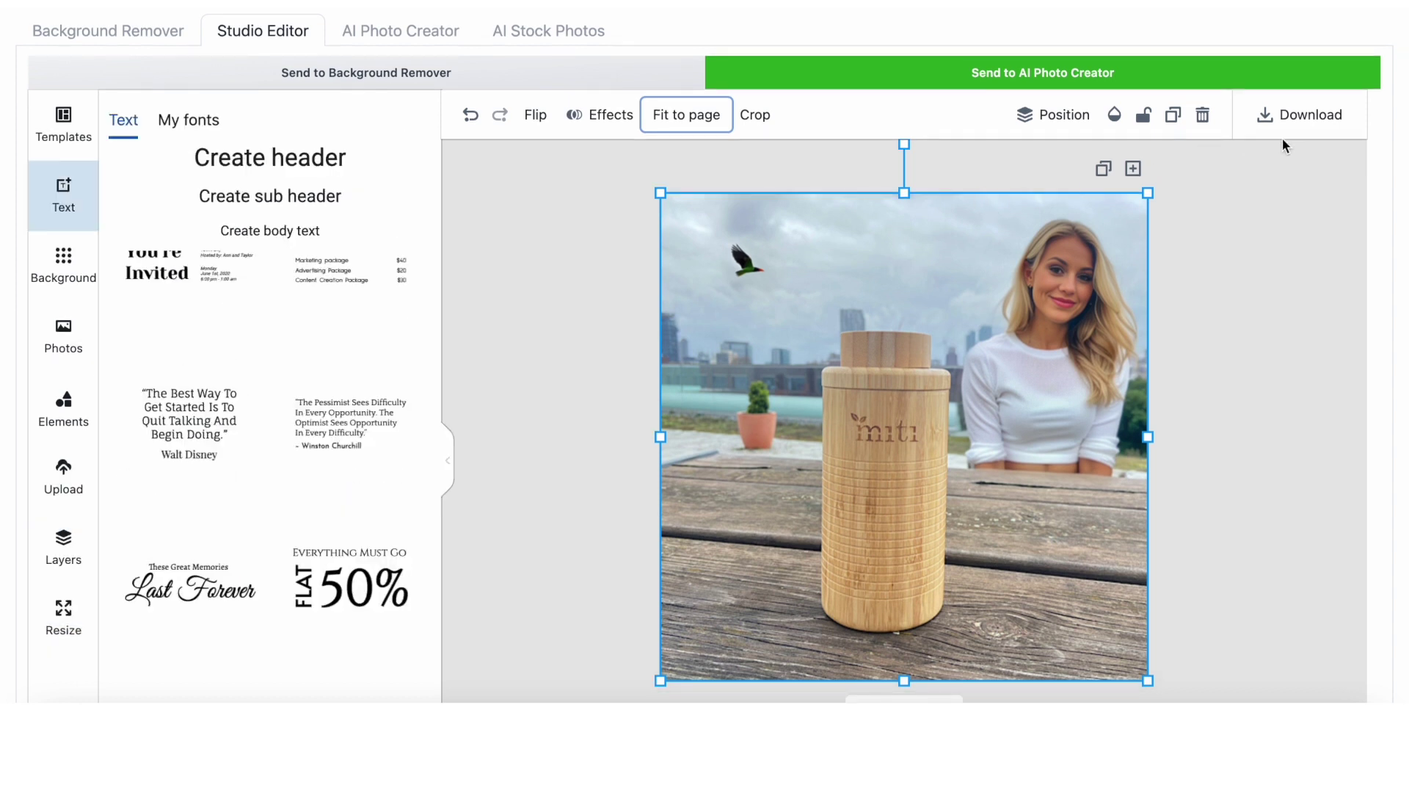
# Save the design as an image, polotno (10).png, and go back to AI Photo Creator
pyautogui.click(1281, 134)
pyautogui.click(1277, 164)
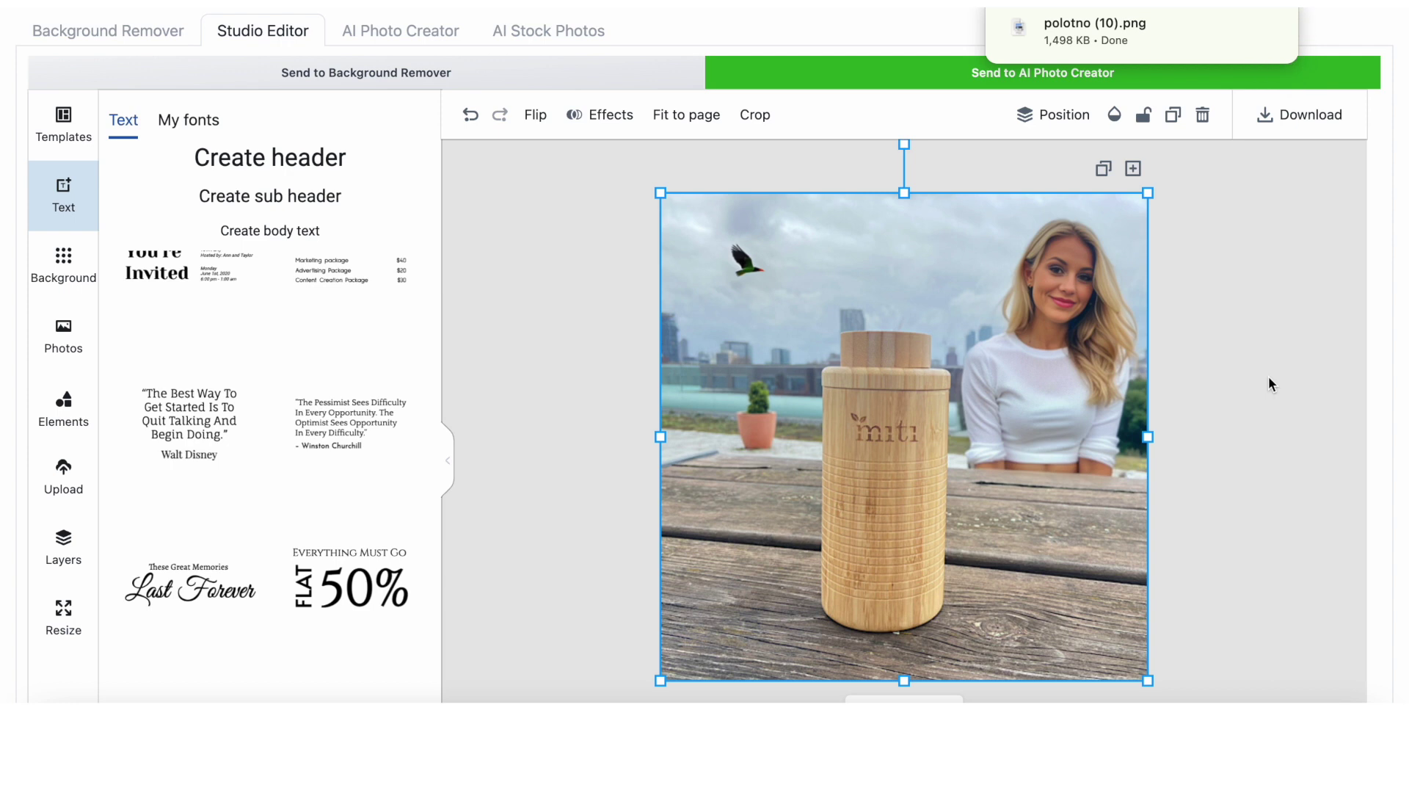
pyautogui.click(1267, 352)
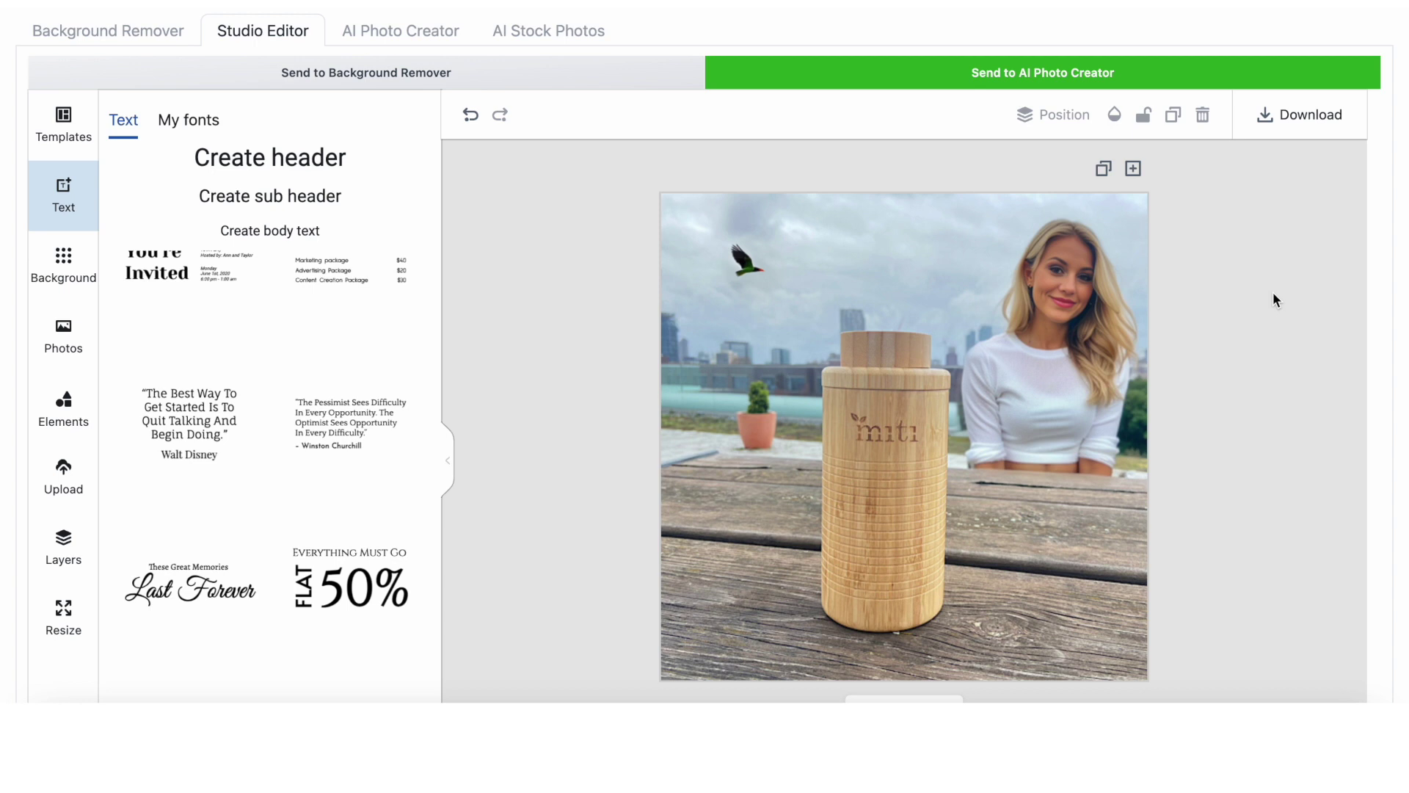
pyautogui.scroll(1, 469, 195)
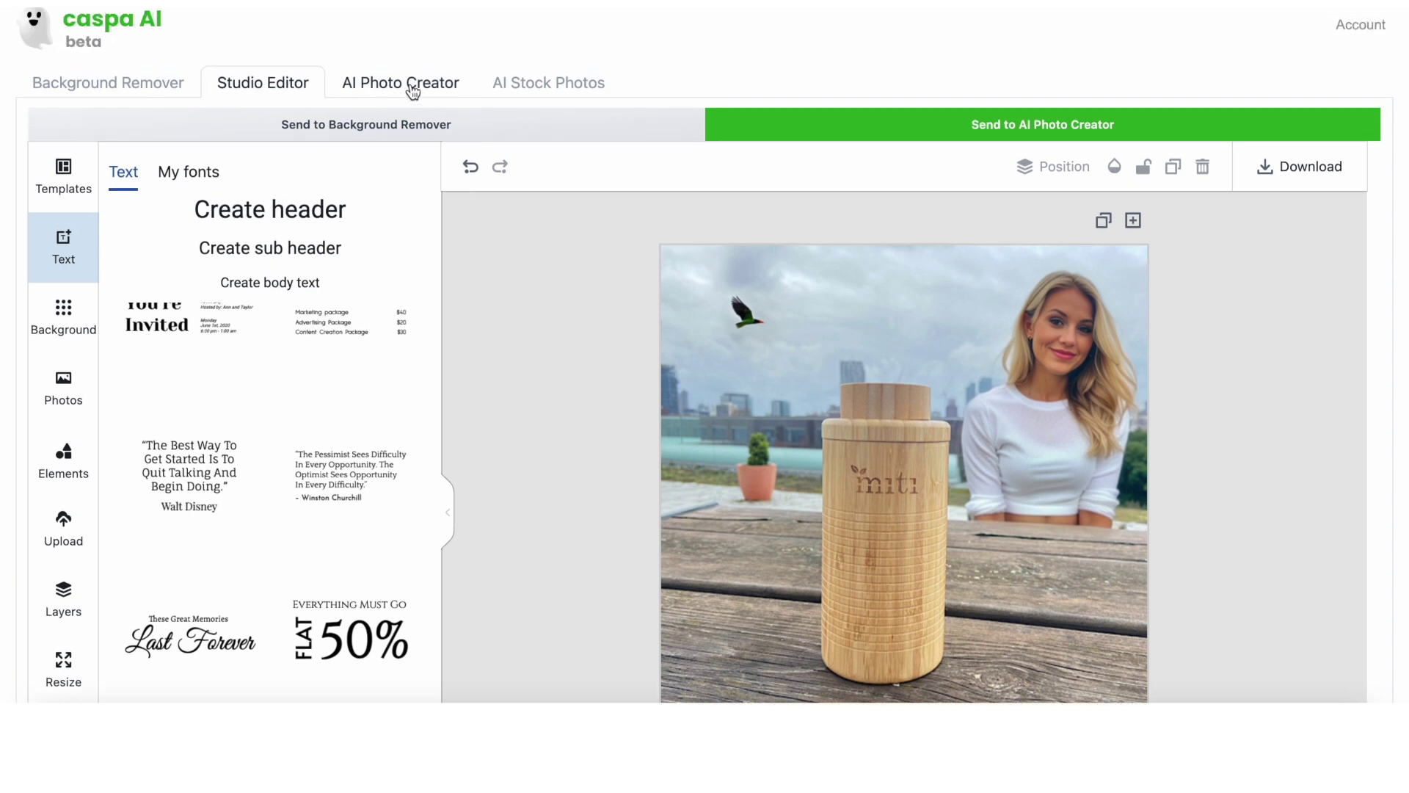
pyautogui.click(412, 90)
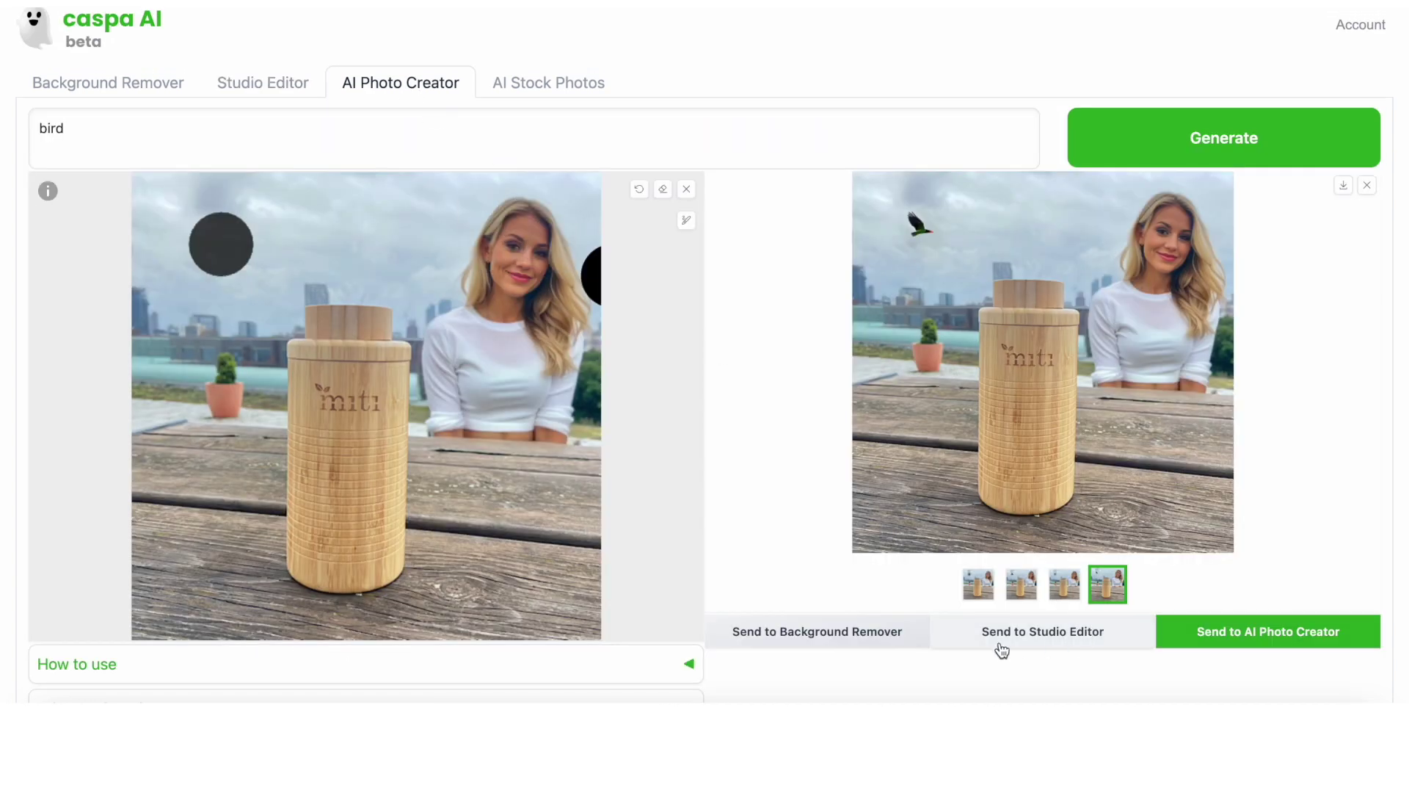
# Mask the blonde woman's face and regenerate her with the prompt 'black woman', keeping the parrot
pyautogui.click(1248, 631)
pyautogui.moveTo(541, 277)
pyautogui.mouseDown()
pyautogui.moveTo(528, 227)
pyautogui.moveTo(482, 251)
pyautogui.moveTo(497, 299)
pyautogui.moveTo(548, 337)
pyautogui.moveTo(560, 268)
pyautogui.moveTo(508, 249)
pyautogui.mouseUp()
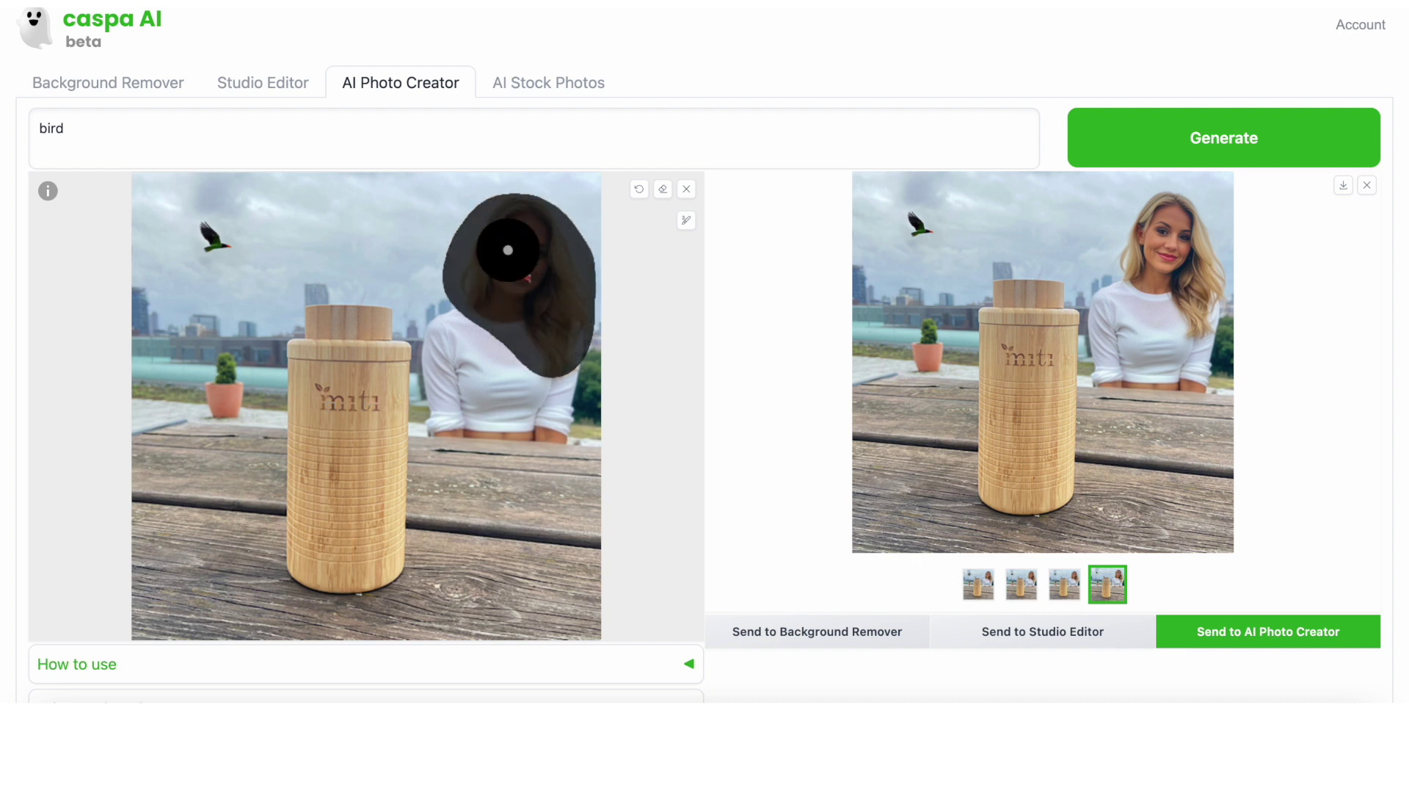
pyautogui.click(234, 134)
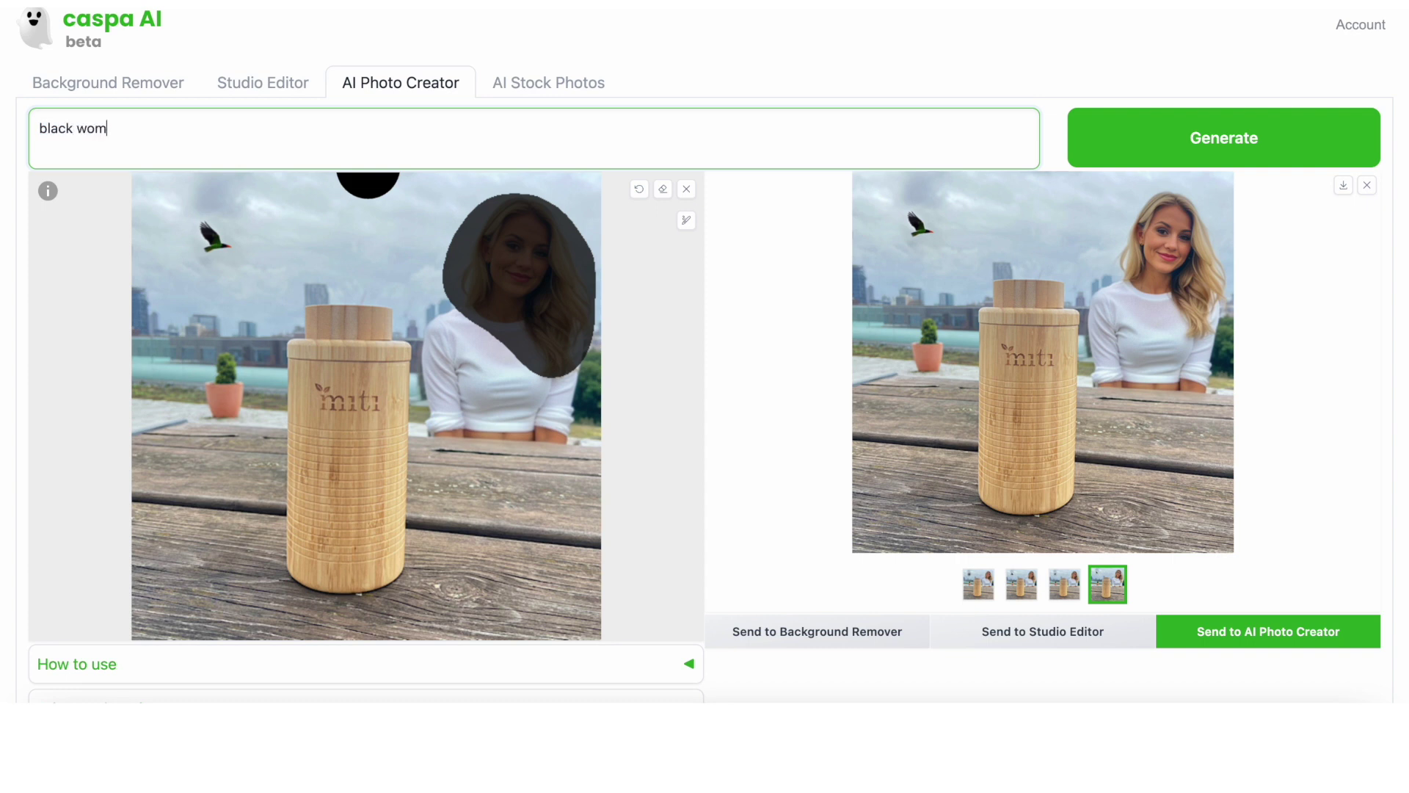
pyautogui.click(1378, 154)
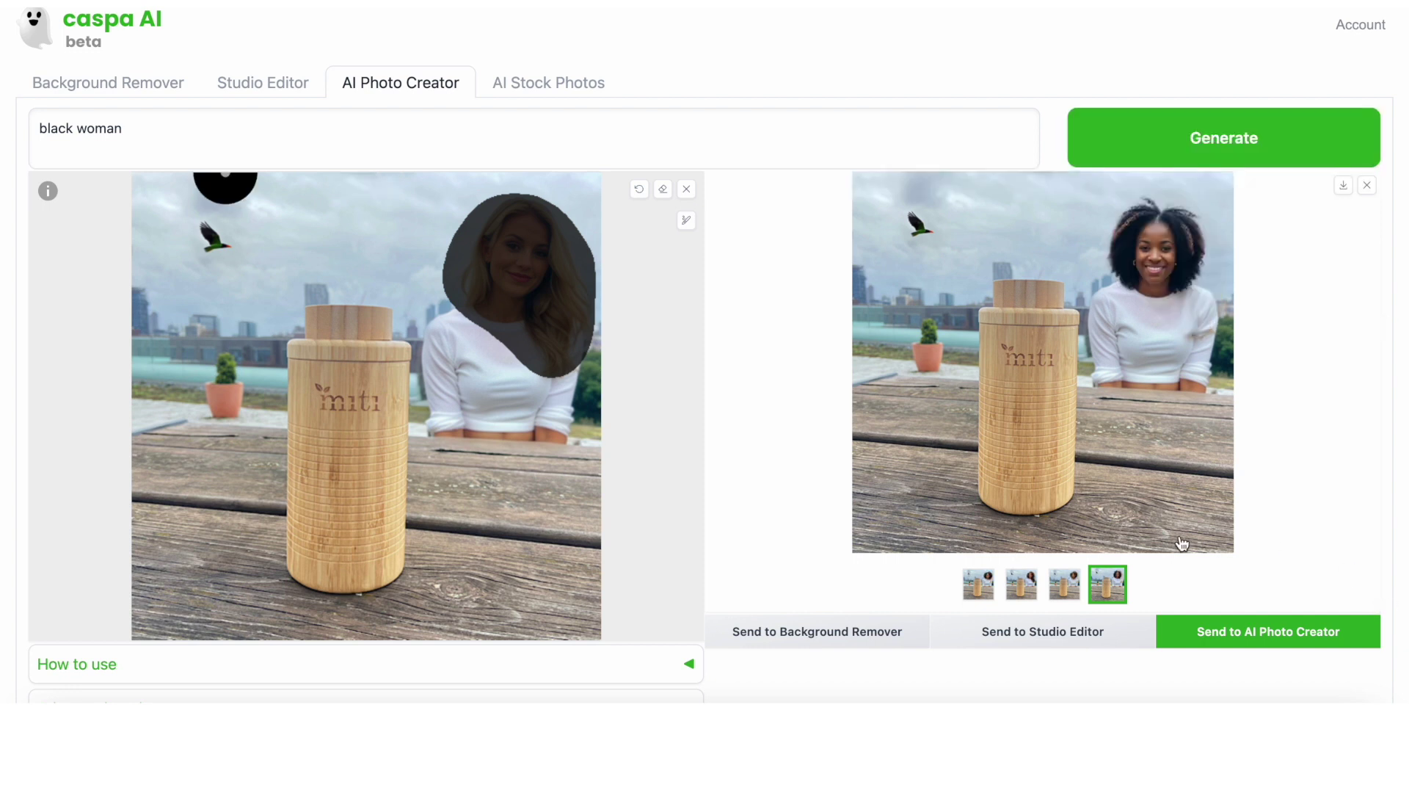
# Browse the four generated variants and send the fourth back for further editing
pyautogui.click(980, 592)
pyautogui.press('Right')
pyautogui.press('Right')
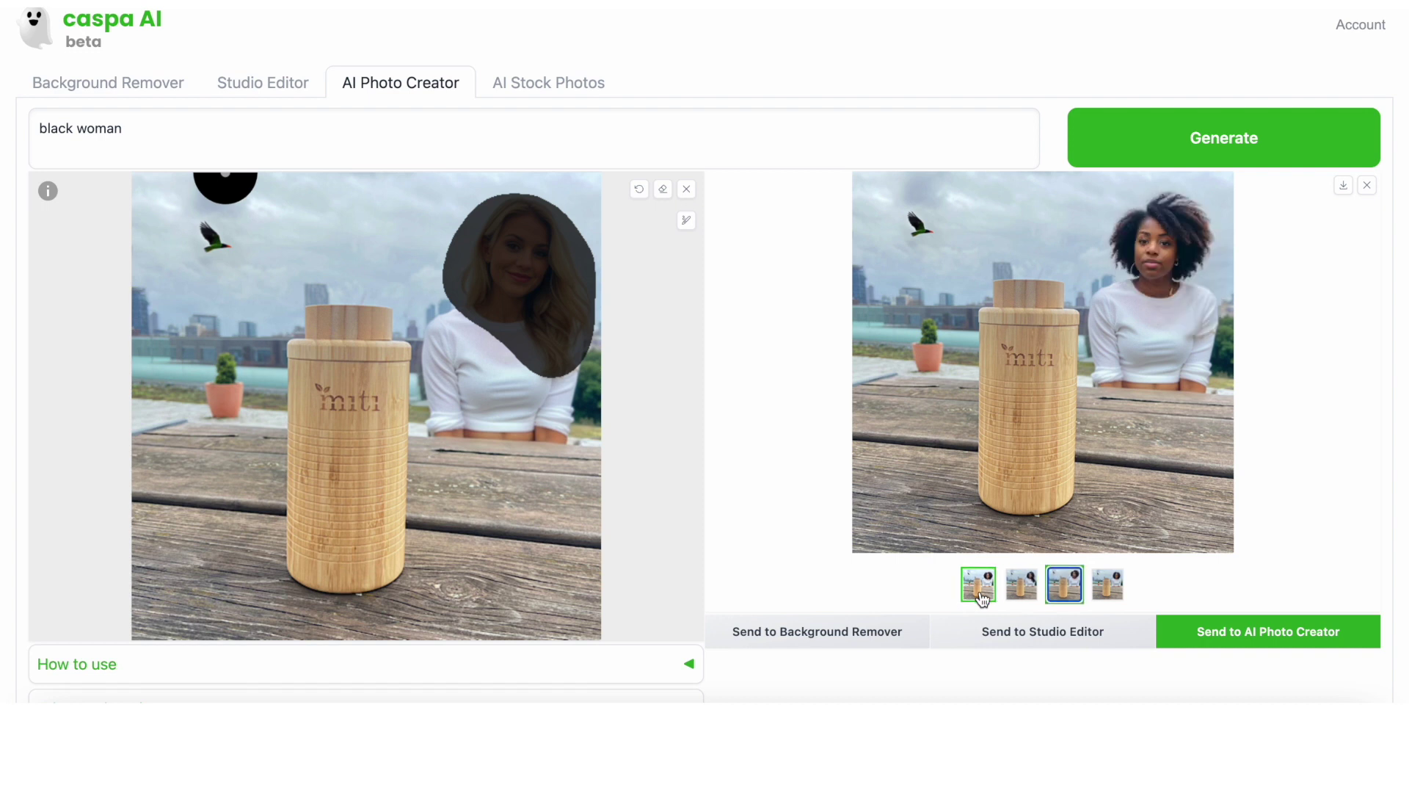
pyautogui.press('Right')
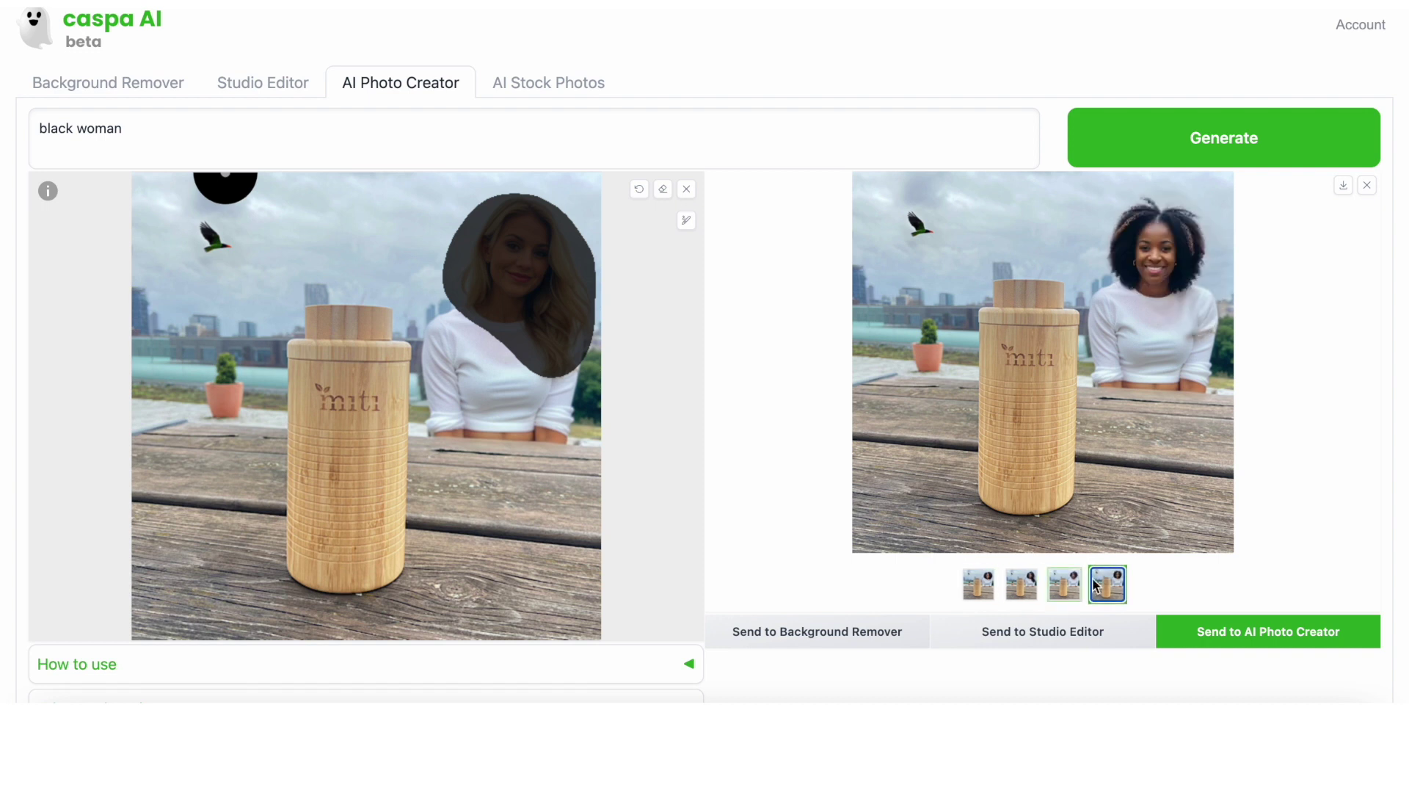
pyautogui.click(1243, 644)
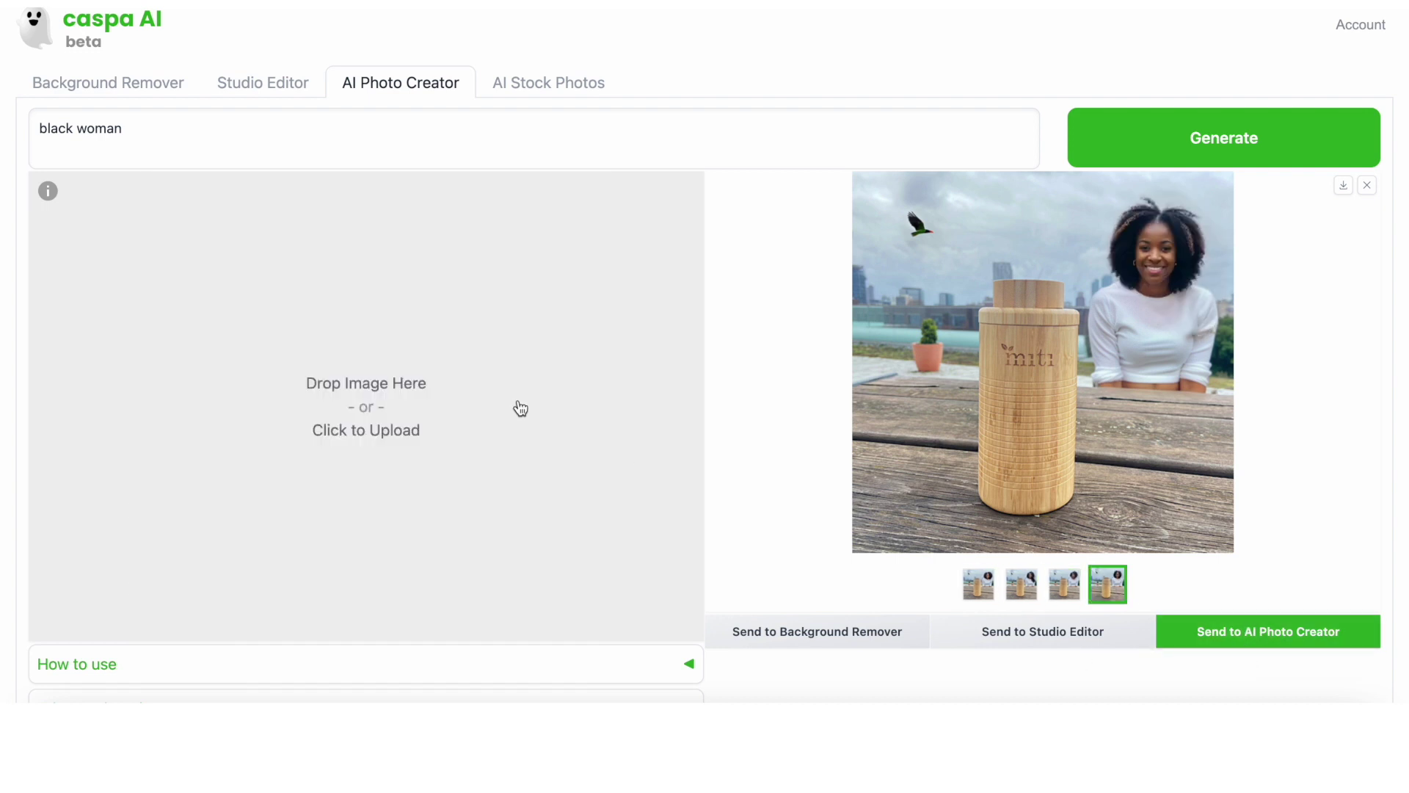
# Regenerate the woman's top as a long-sleeved white top and send that result back for editing
pyautogui.moveTo(473, 341)
pyautogui.mouseDown()
pyautogui.moveTo(450, 355)
pyautogui.moveTo(544, 432)
pyautogui.moveTo(497, 340)
pyautogui.moveTo(453, 299)
pyautogui.mouseUp()
pyautogui.tripleClick(207, 128)
pyautogui.write('white top')
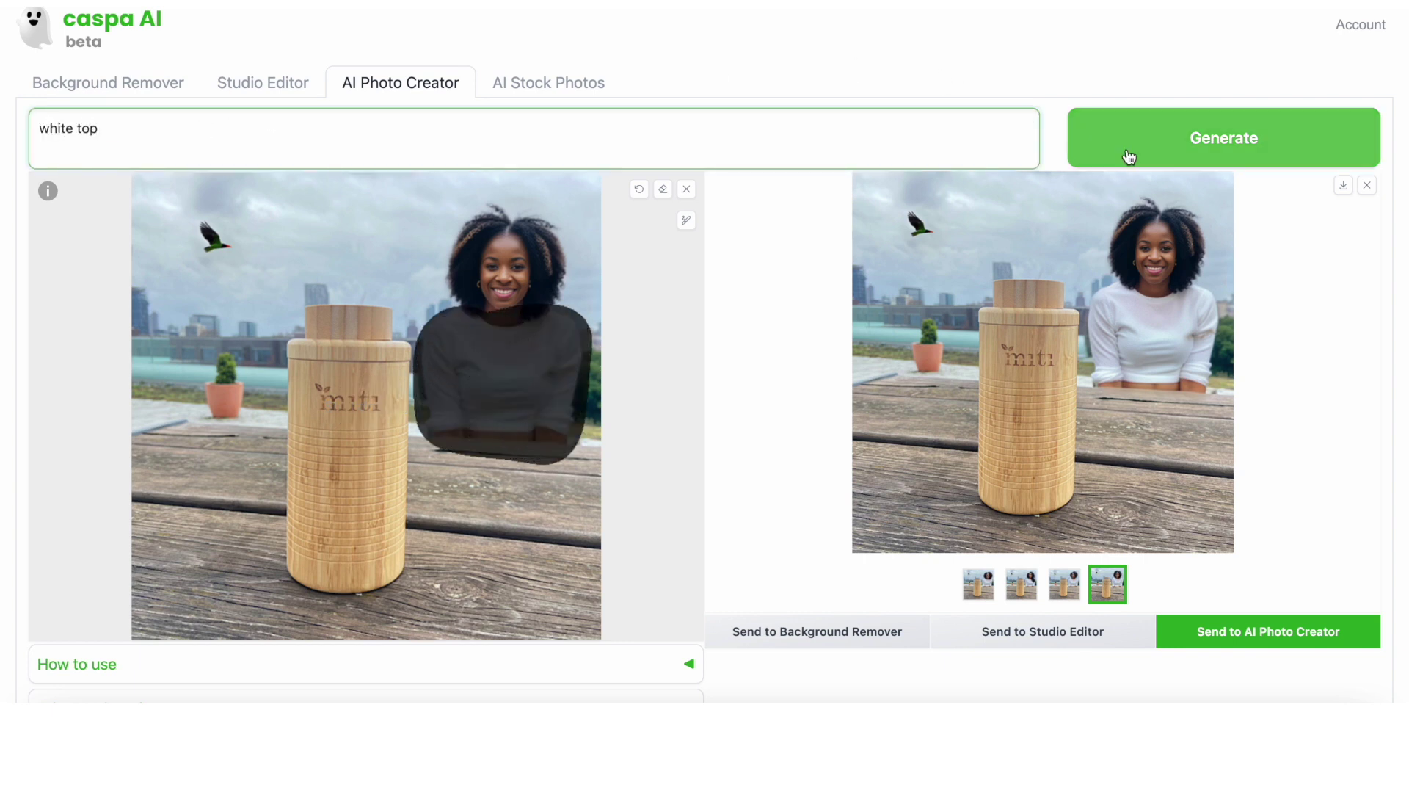
pyautogui.click(1149, 147)
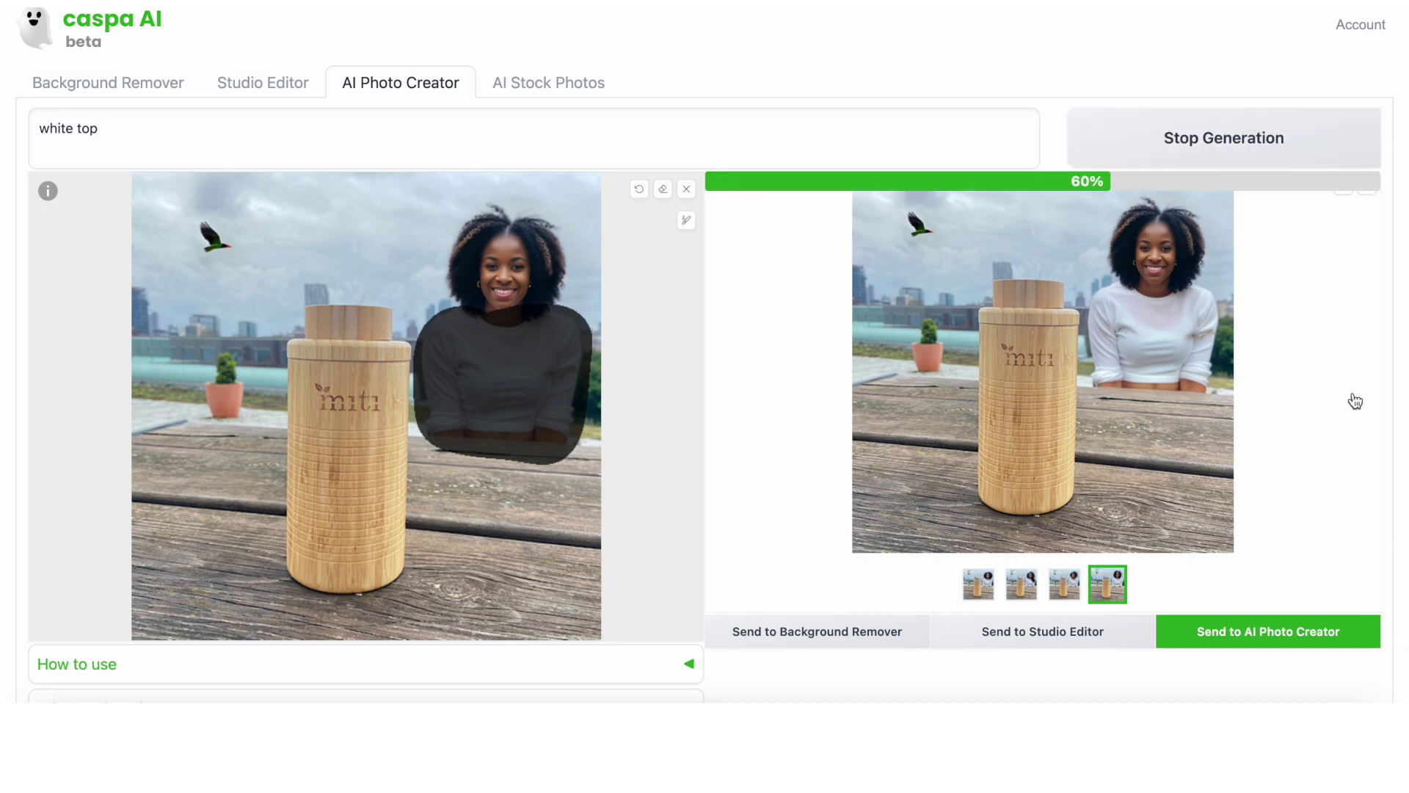
pyautogui.click(976, 588)
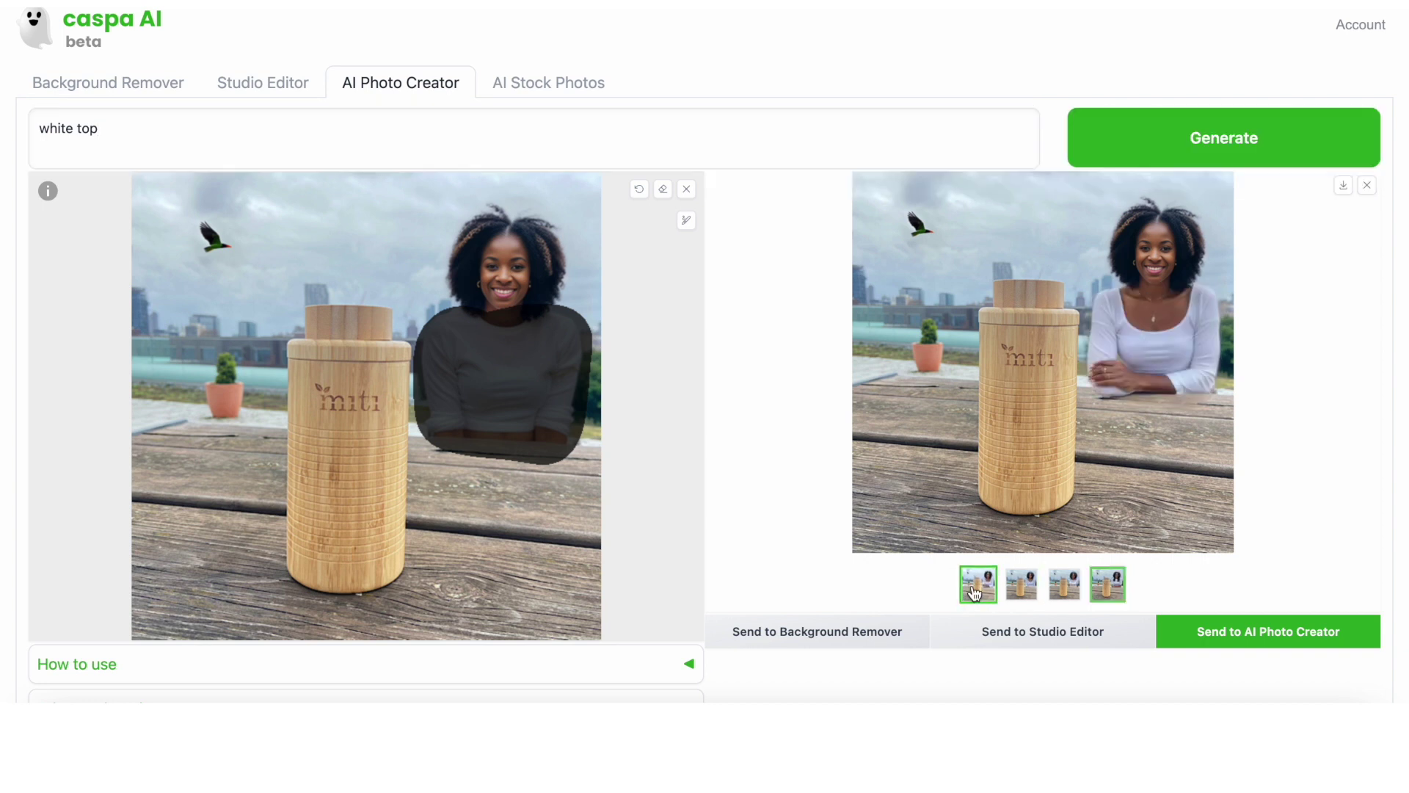
pyautogui.click(974, 591)
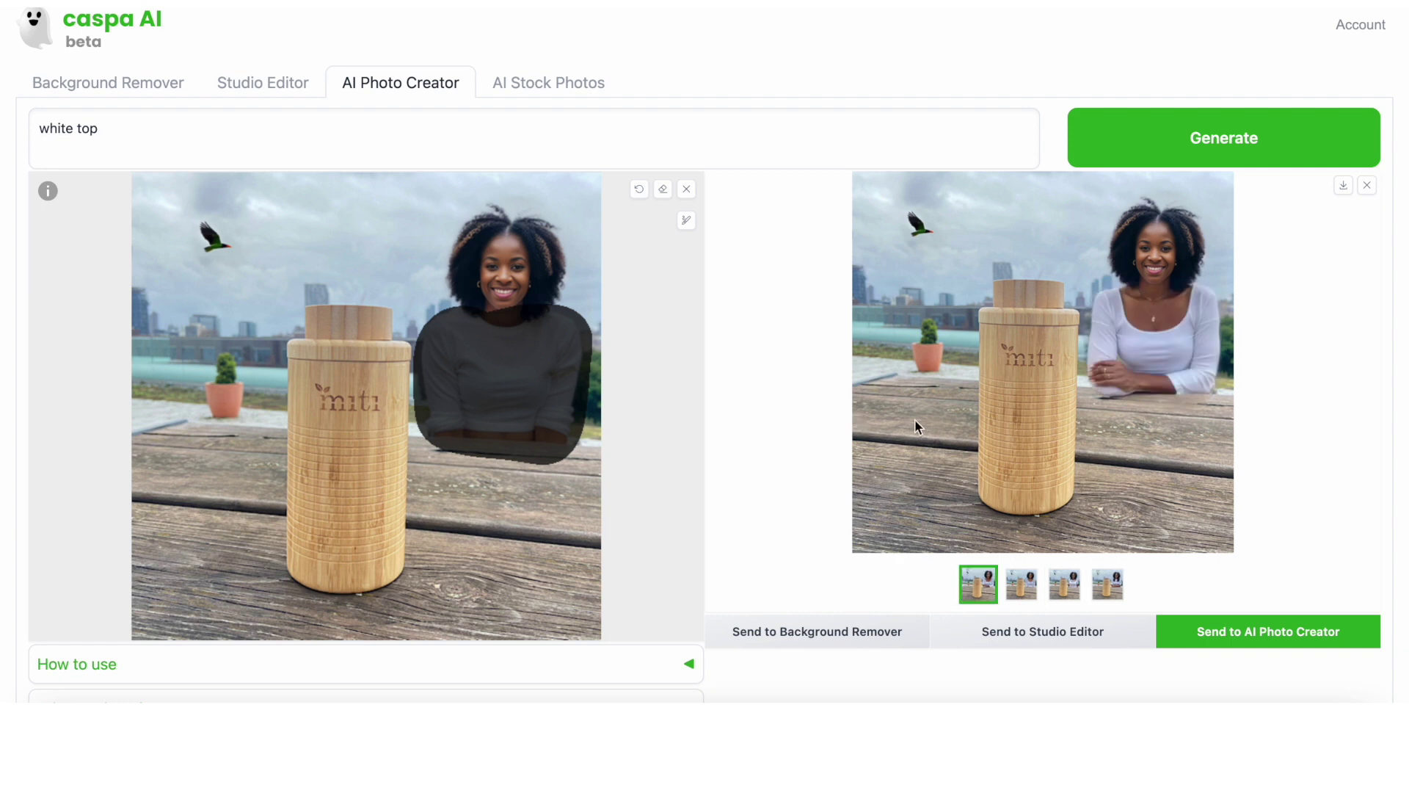
pyautogui.click(1257, 639)
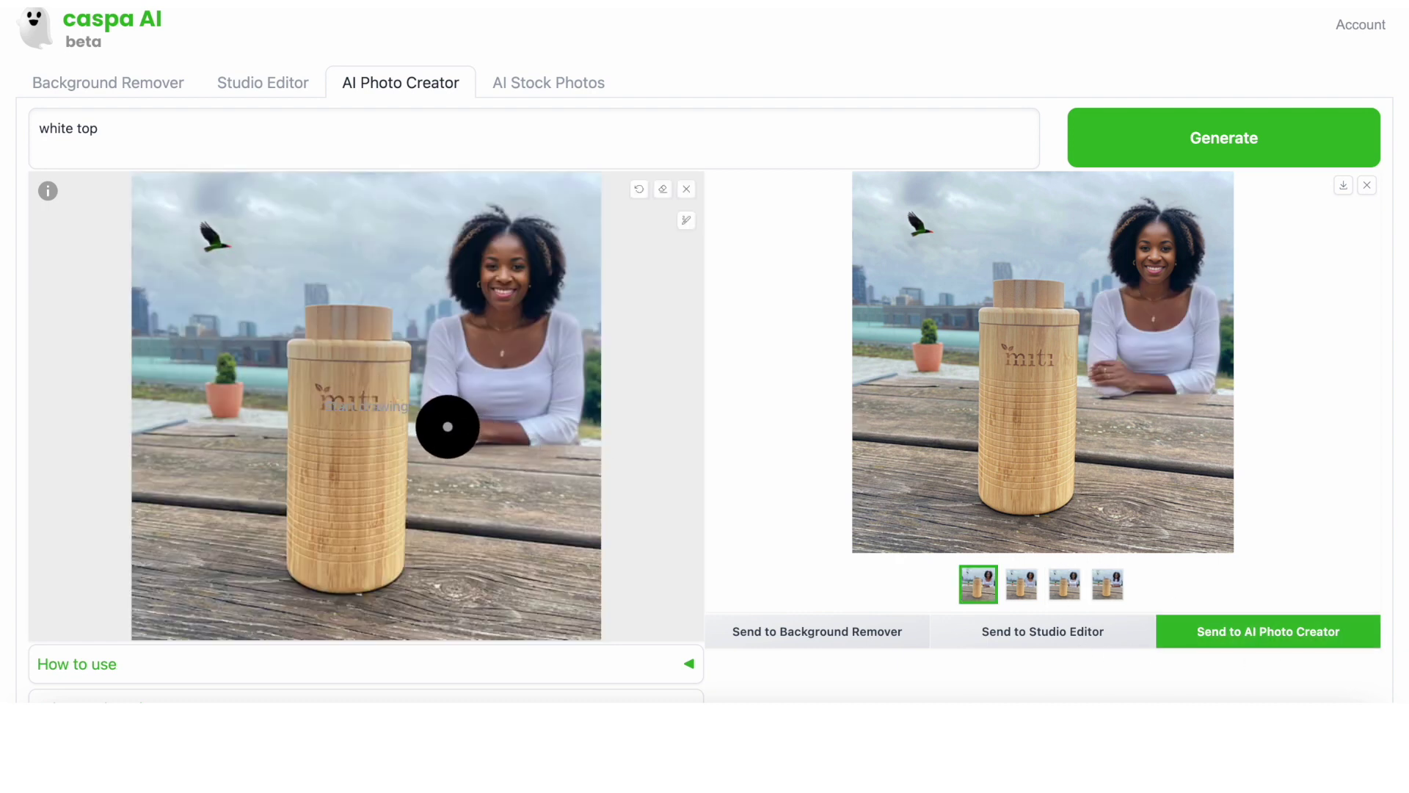
# Regenerate her masked arms with an empty prompt, download the hands-on-table version and open it in Studio Editor
pyautogui.moveTo(444, 427); pyautogui.dragTo(547, 436)
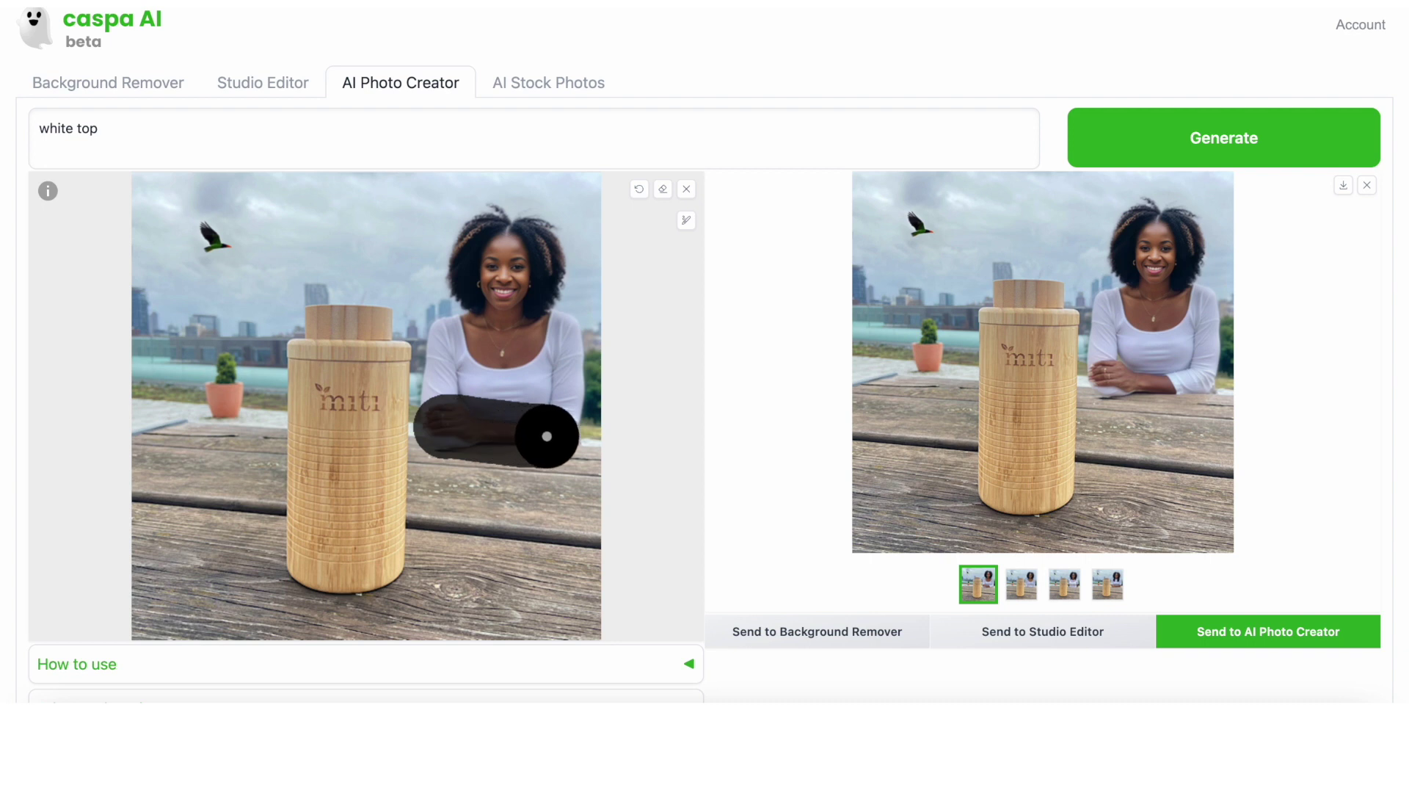
pyautogui.tripleClick(792, 144)
pyautogui.press('BackSpace')
pyautogui.click(1264, 135)
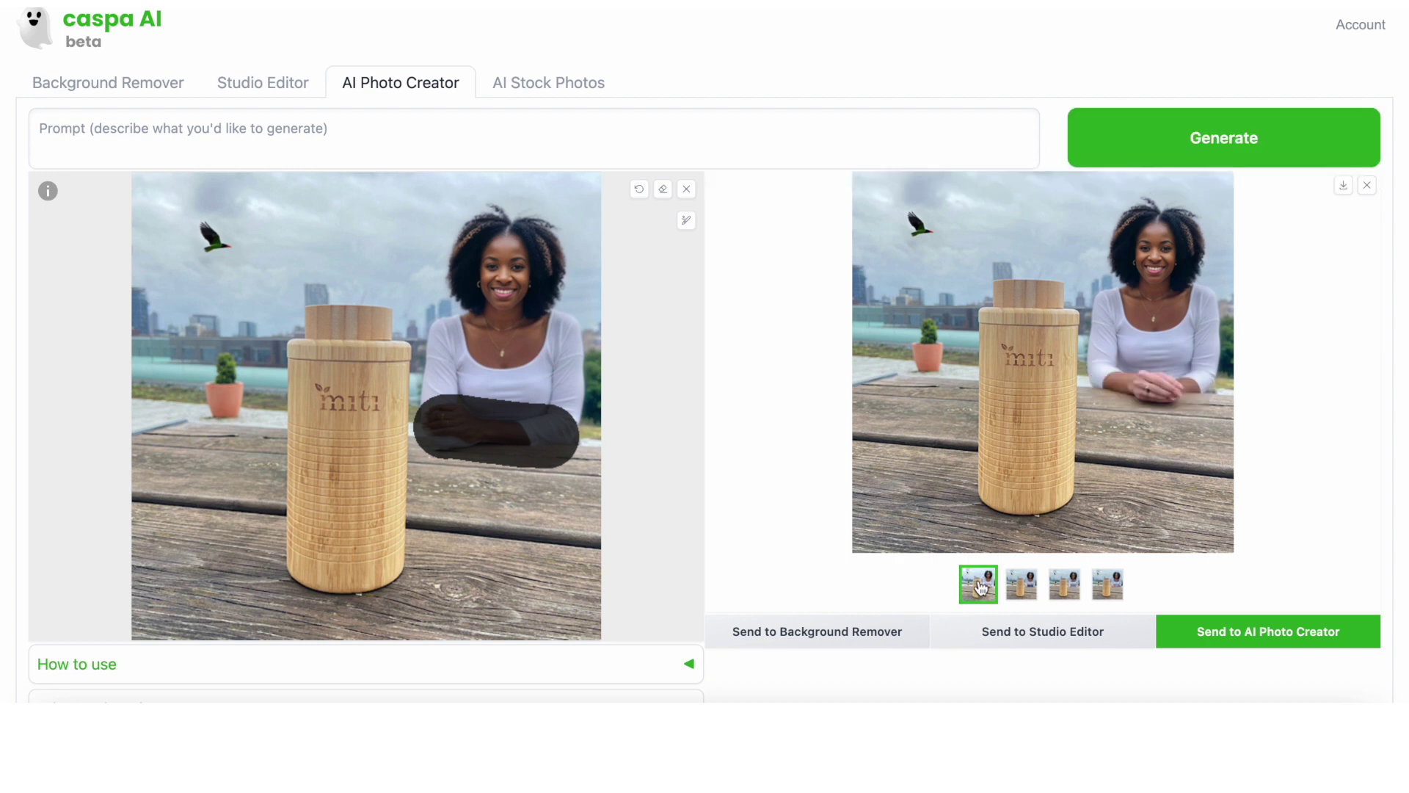
pyautogui.click(1021, 584)
pyautogui.press('Right')
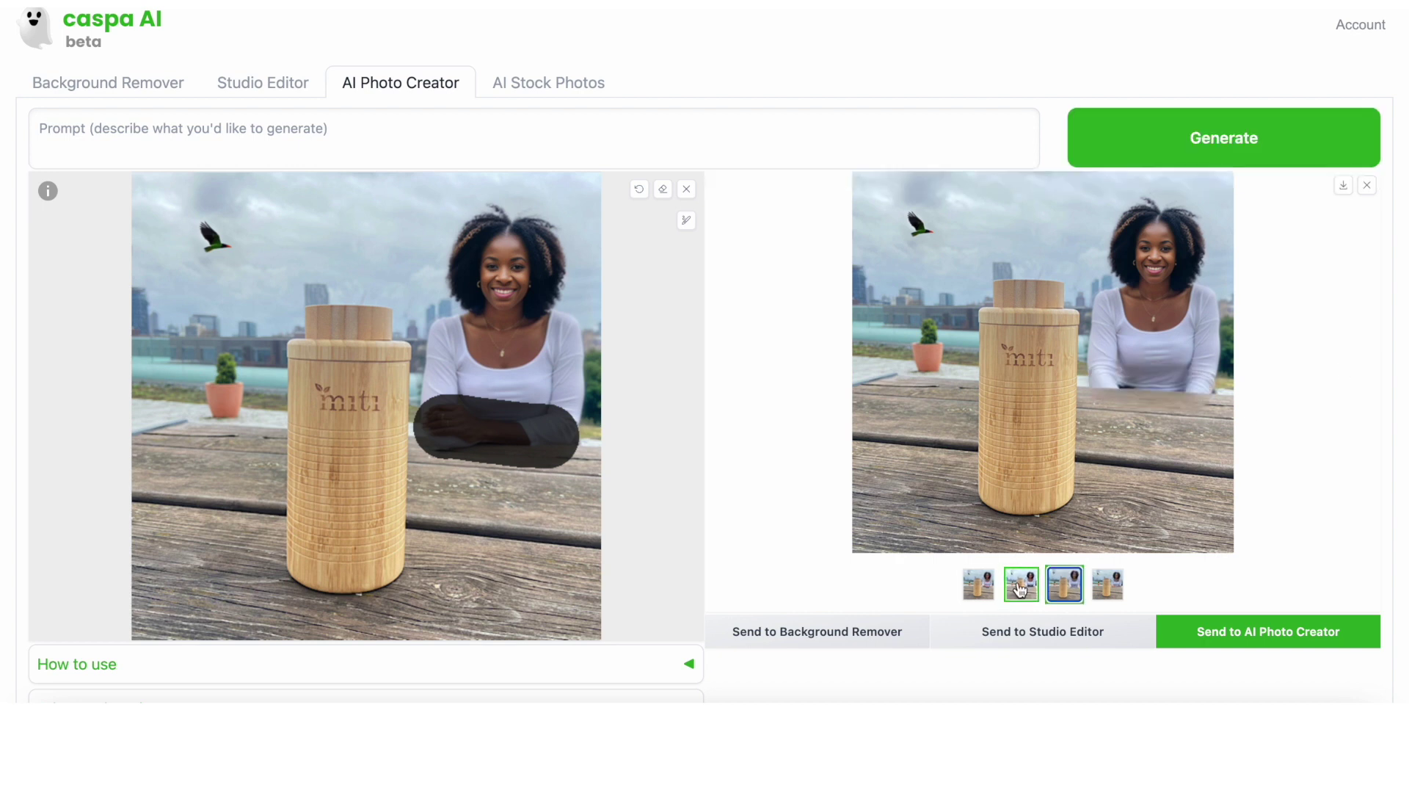
pyautogui.press('Right')
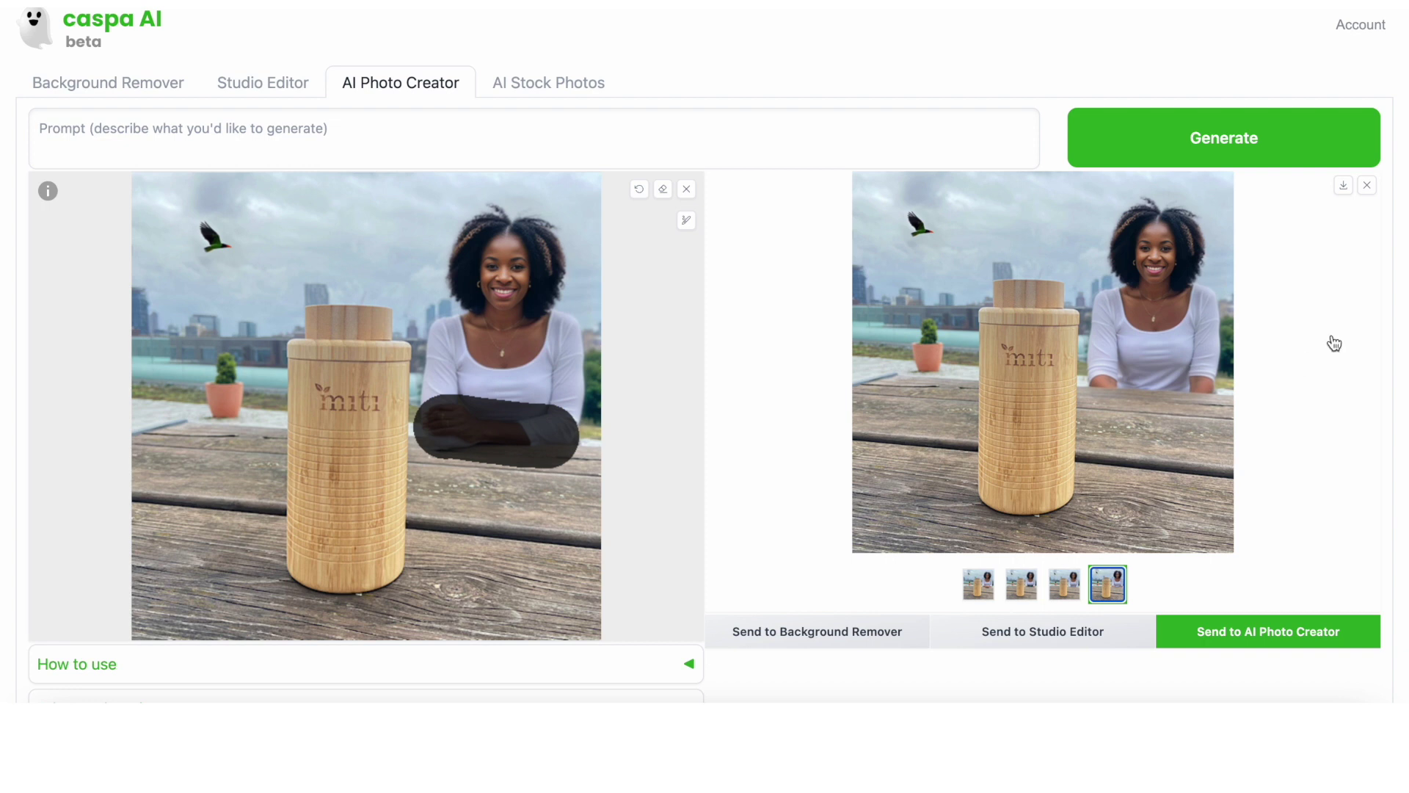
pyautogui.click(1344, 187)
pyautogui.click(1046, 642)
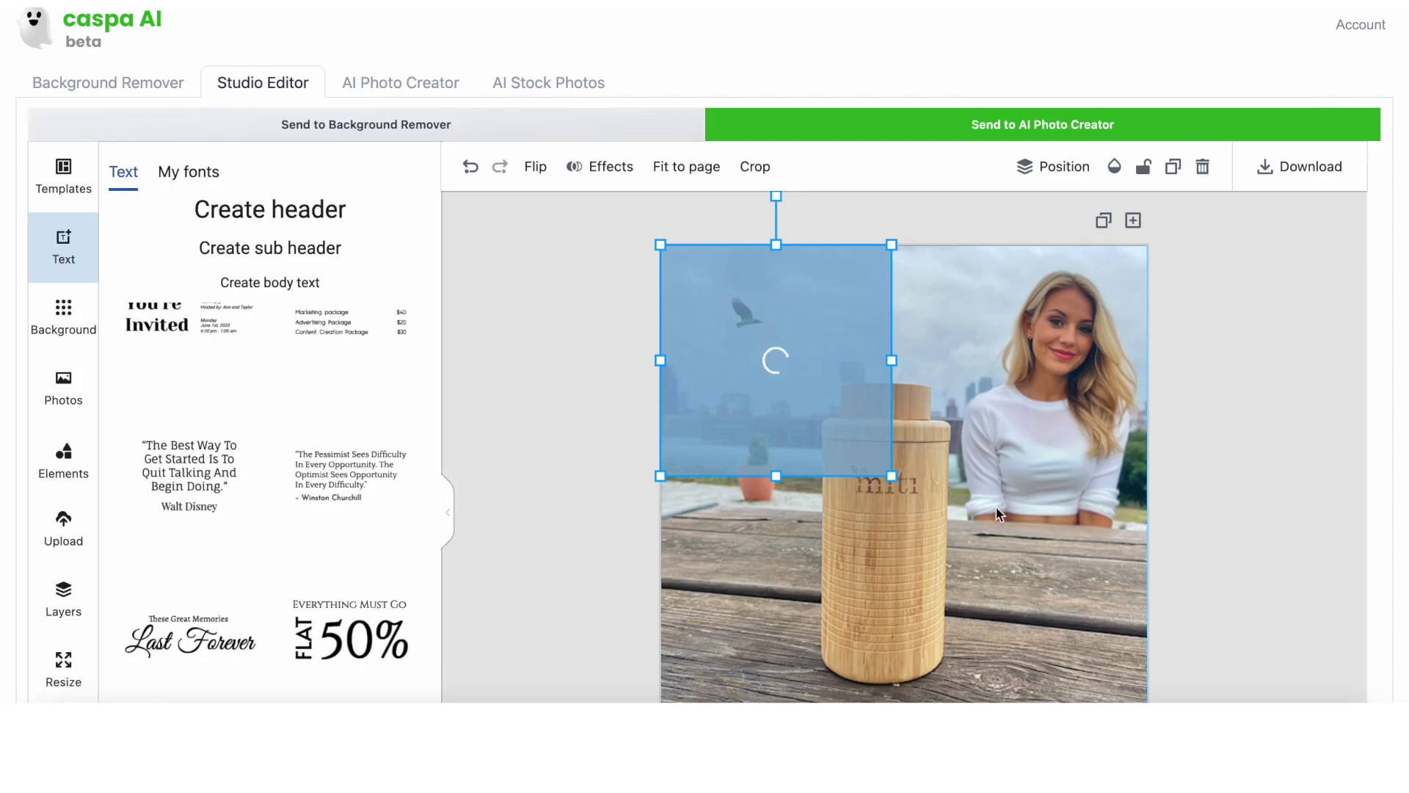
# Shrink both photos into a diagonal layout: curly-haired woman lower left, blonde woman top right
pyautogui.scroll(-1, 901, 573)
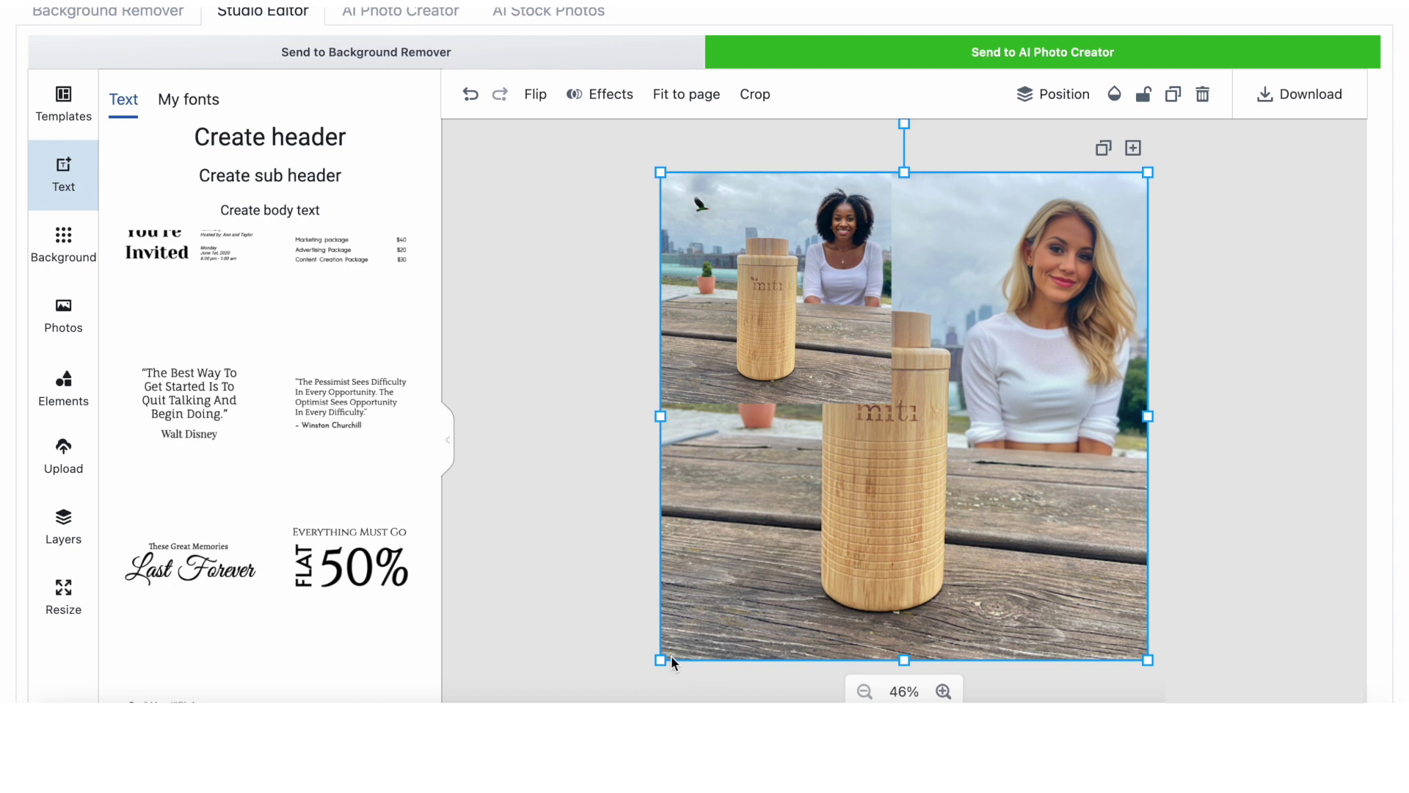
pyautogui.moveTo(661, 658); pyautogui.dragTo(818, 502)
pyautogui.click(749, 327)
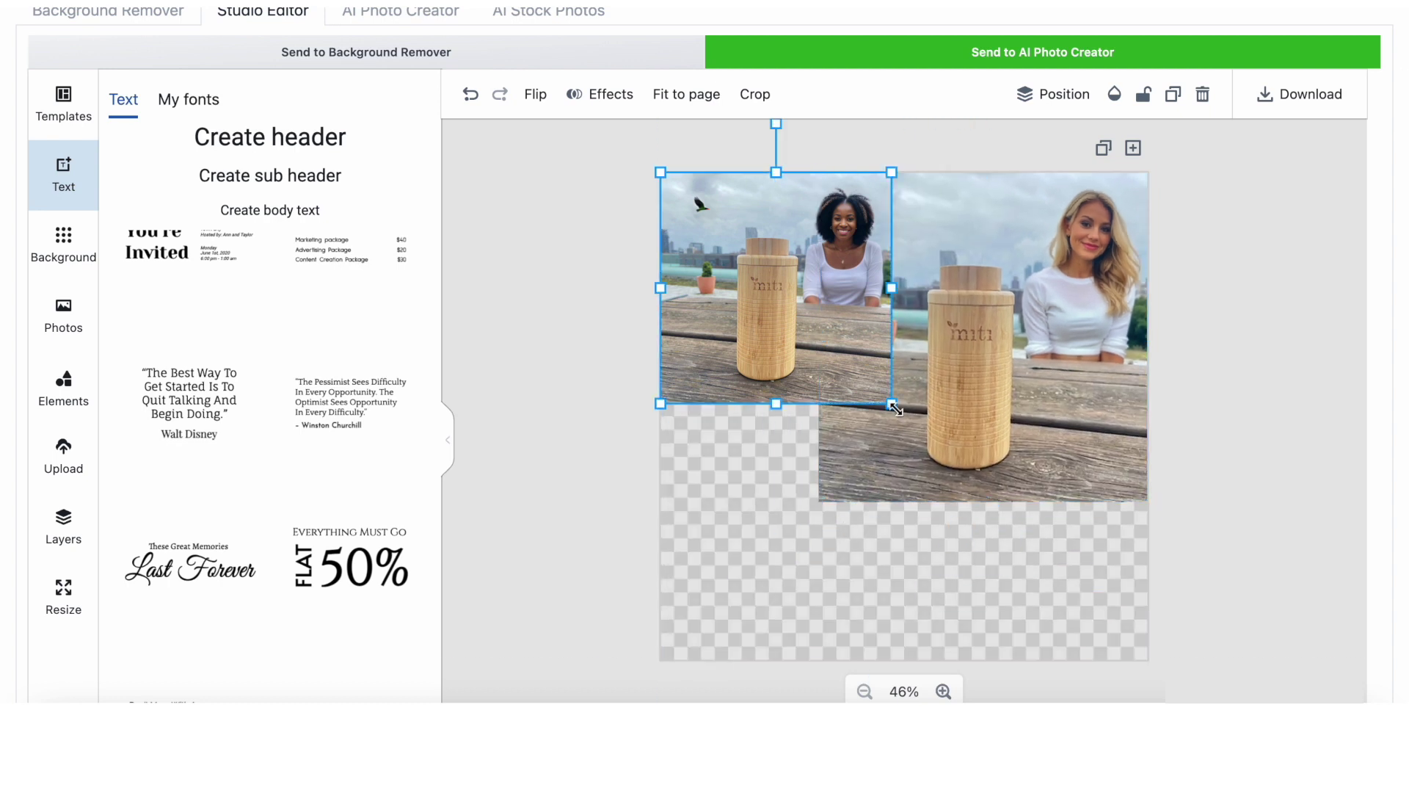
pyautogui.moveTo(873, 411); pyautogui.dragTo(866, 578)
pyautogui.moveTo(961, 353); pyautogui.dragTo(911, 409)
pyautogui.click(882, 369)
pyautogui.moveTo(817, 498); pyautogui.dragTo(878, 443)
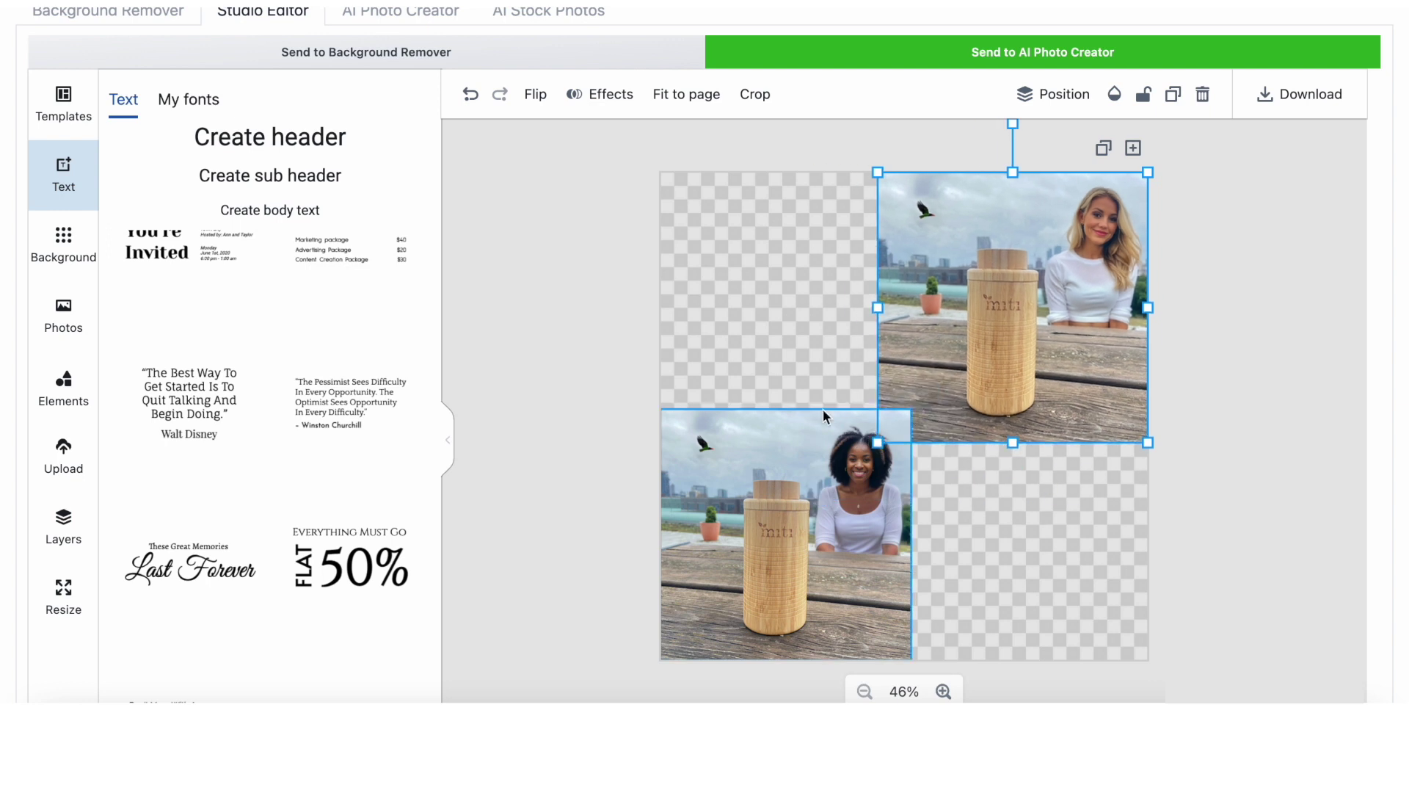
# Set the canvas background to white and bring up the collage download options
pyautogui.scroll(1, 70, 257)
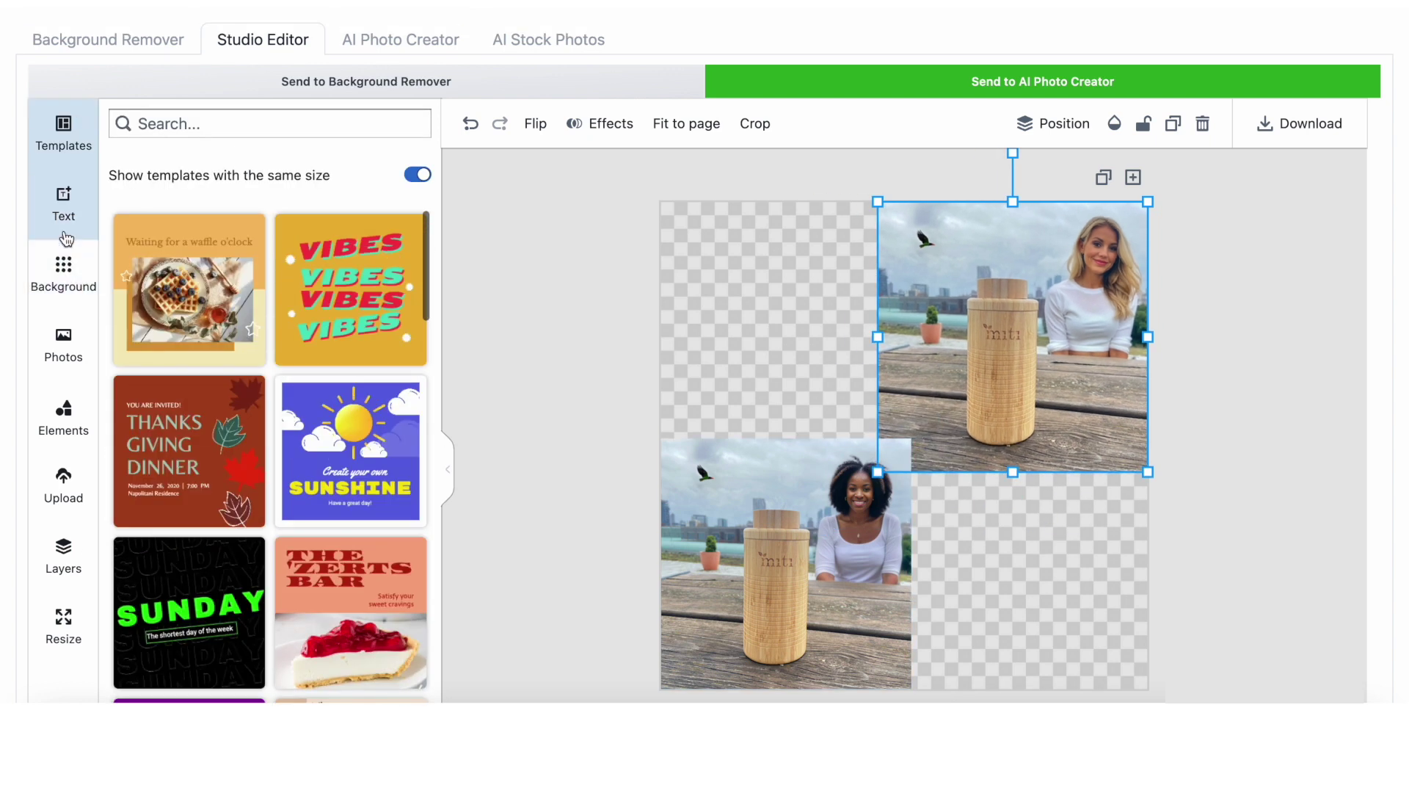
pyautogui.click(63, 272)
pyautogui.click(173, 124)
pyautogui.click(1099, 569)
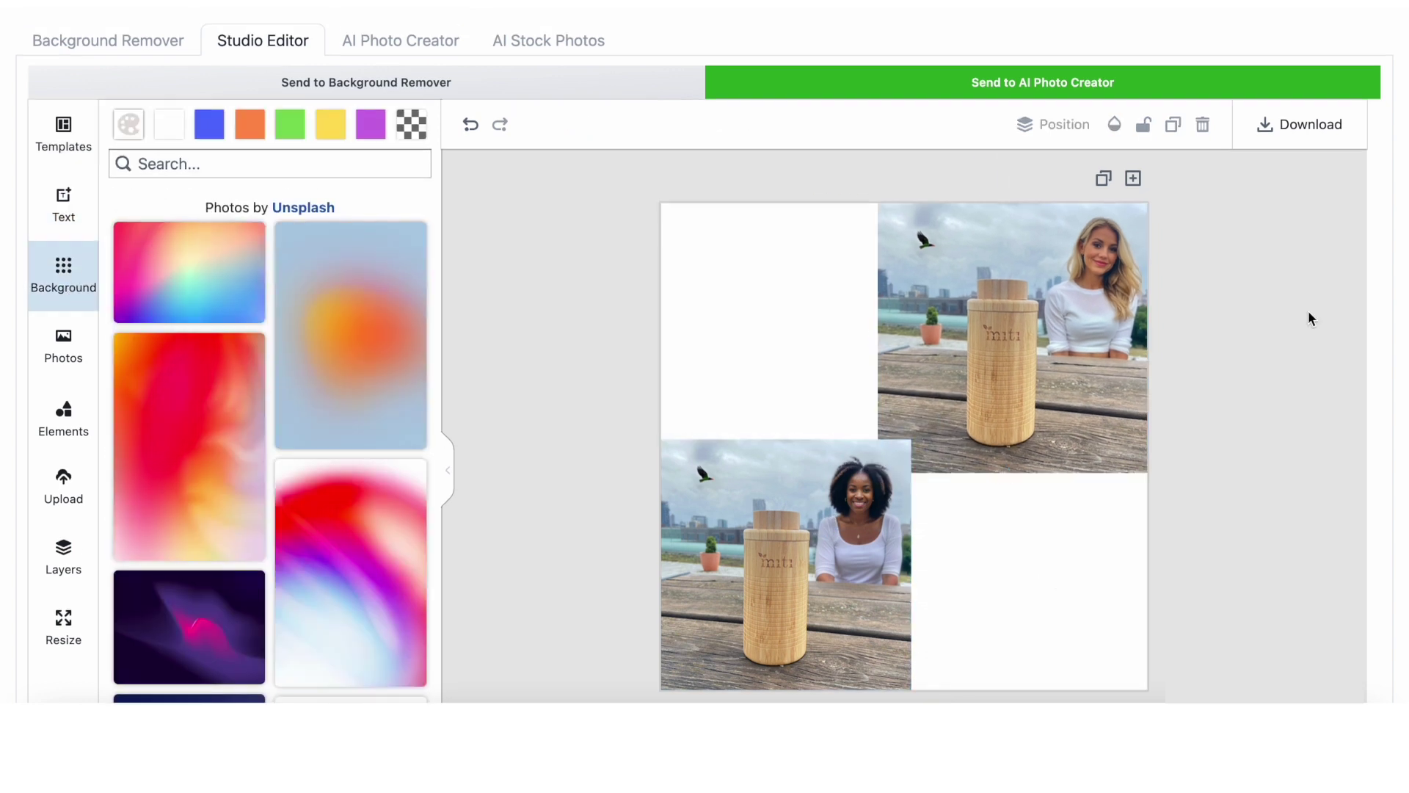
pyautogui.scroll(1, 1308, 310)
pyautogui.click(1271, 155)
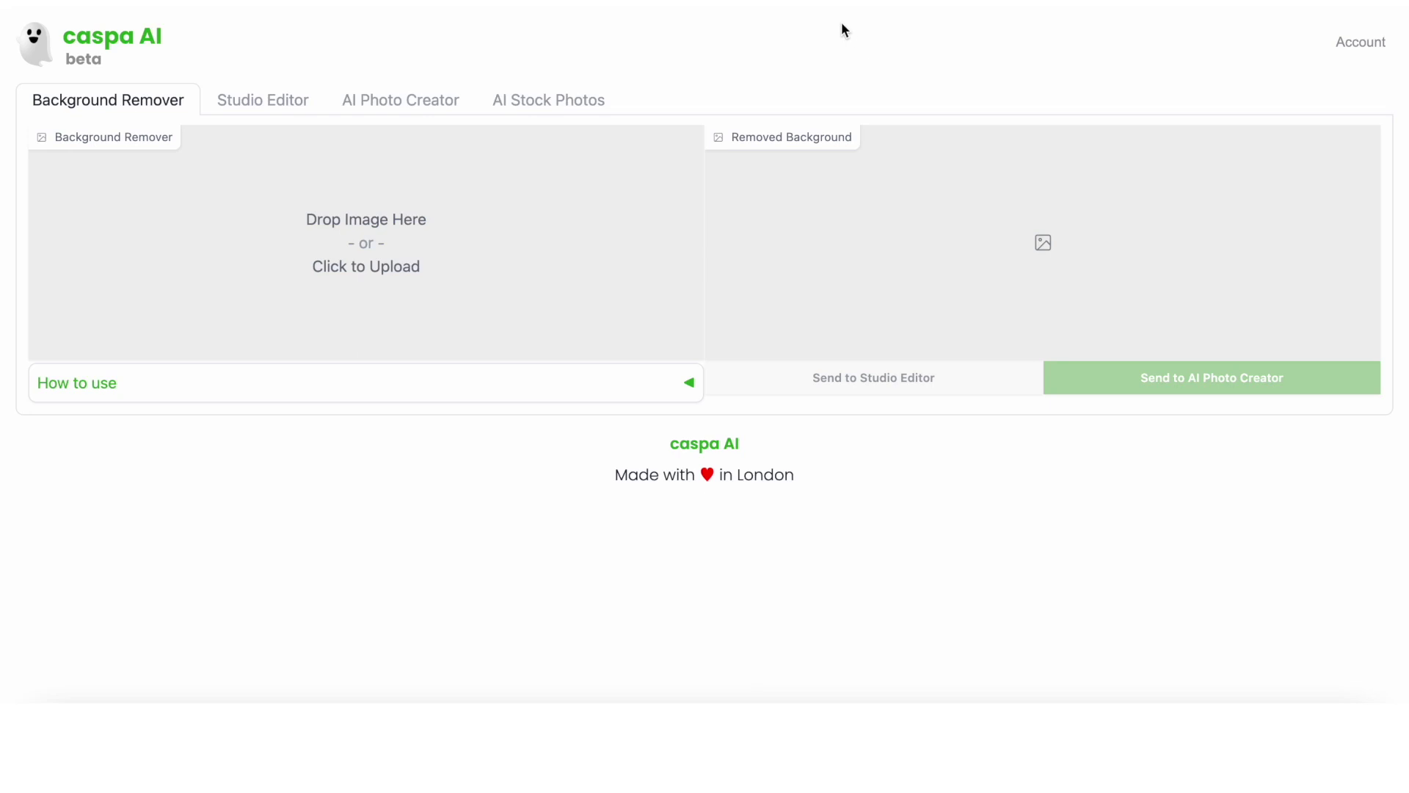
# Generate AI stock photos of a smiling man in a black top on a beach
pyautogui.press('super+Tab')
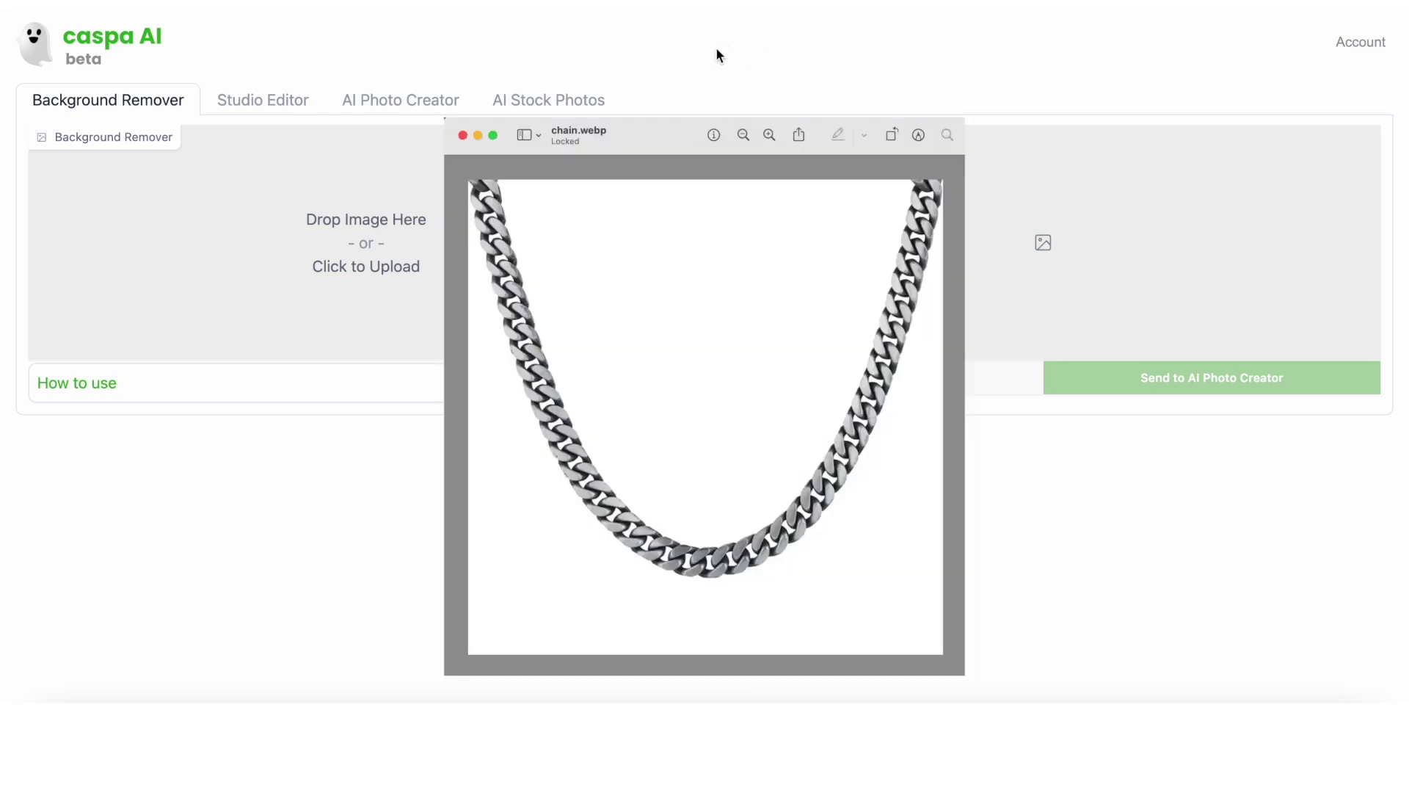
pyautogui.press('super+Tab')
pyautogui.click(571, 101)
pyautogui.click(409, 157)
pyautogui.write('man')
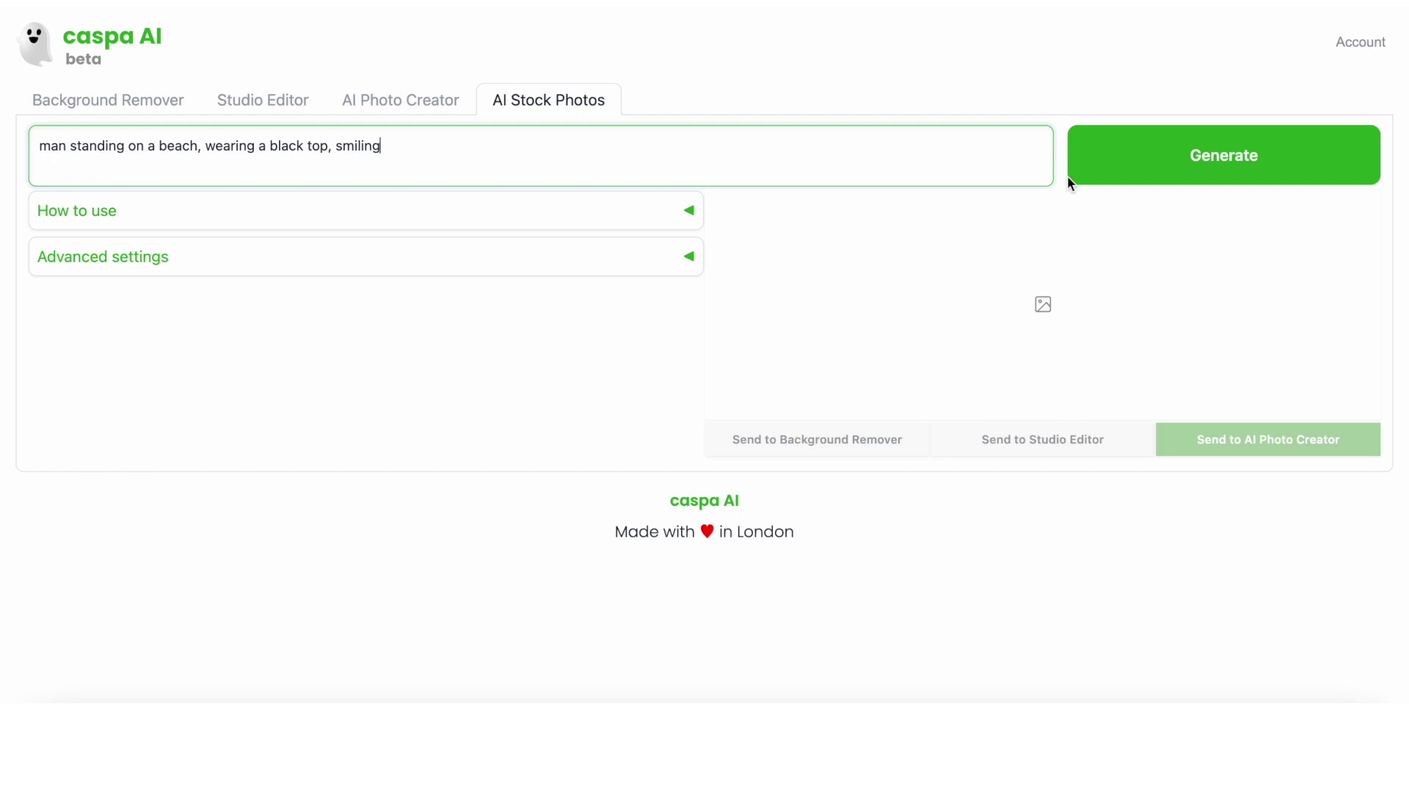
pyautogui.click(1142, 179)
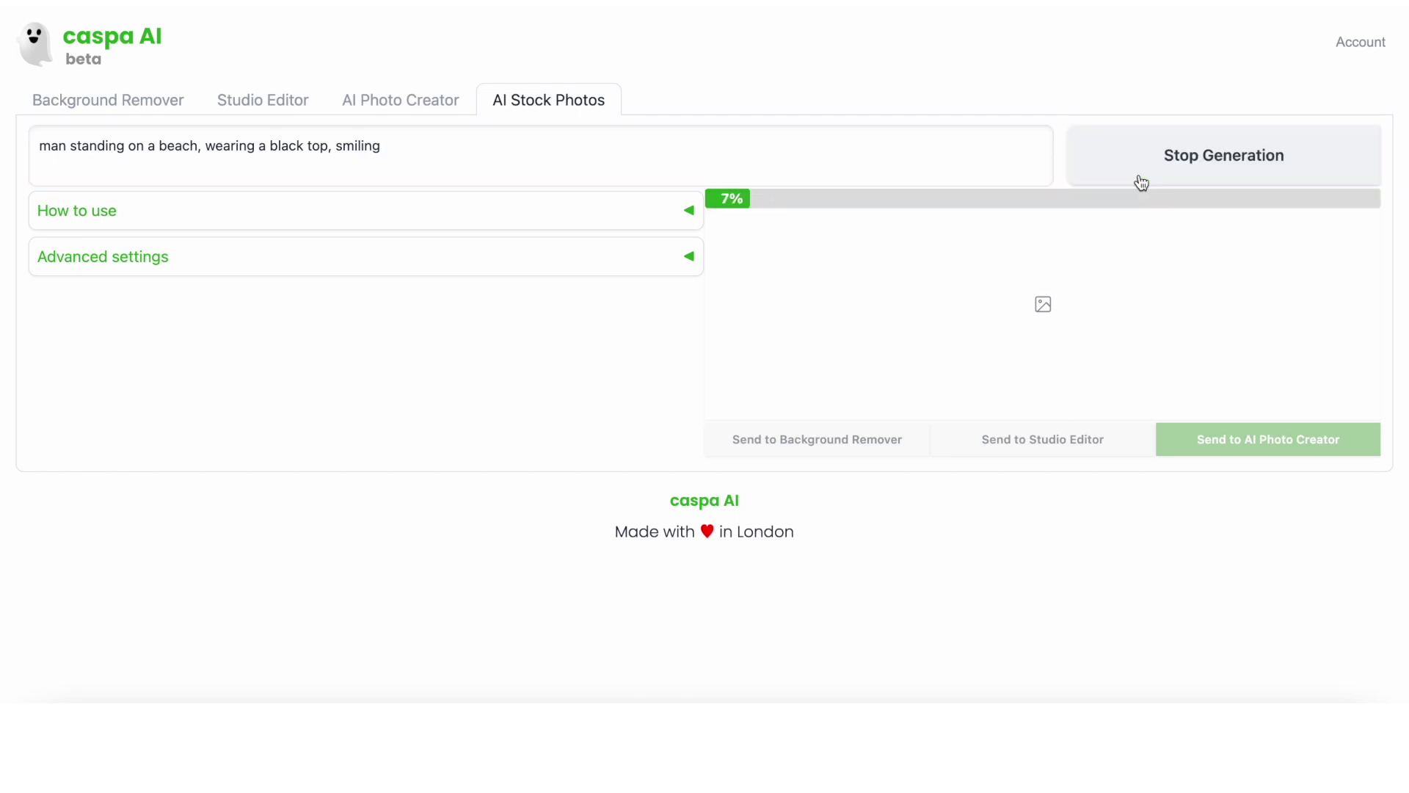
# Choose the crossed-arms beach photo and send it to AI Photo Creator
pyautogui.click(687, 213)
pyautogui.click(687, 213)
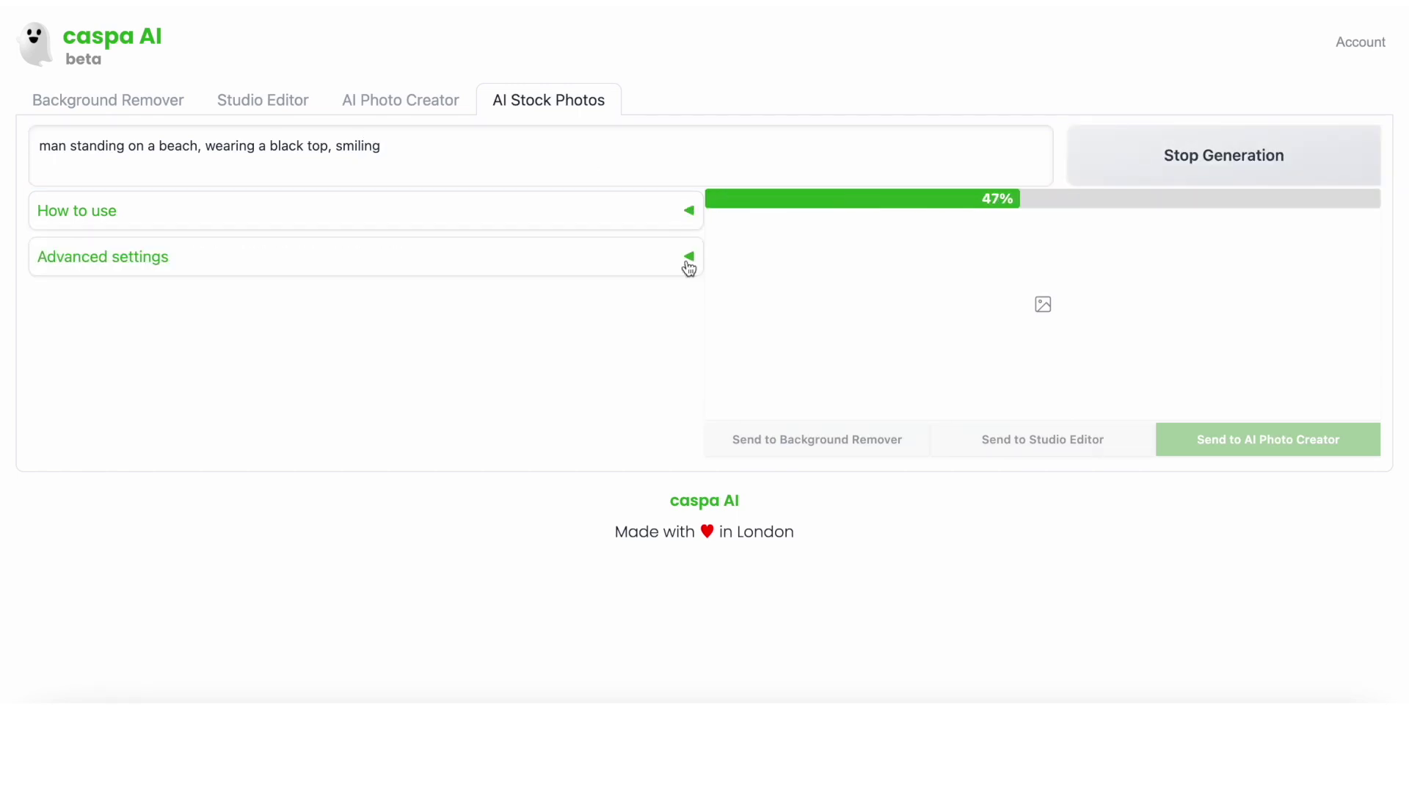
pyautogui.click(689, 259)
pyautogui.click(689, 259)
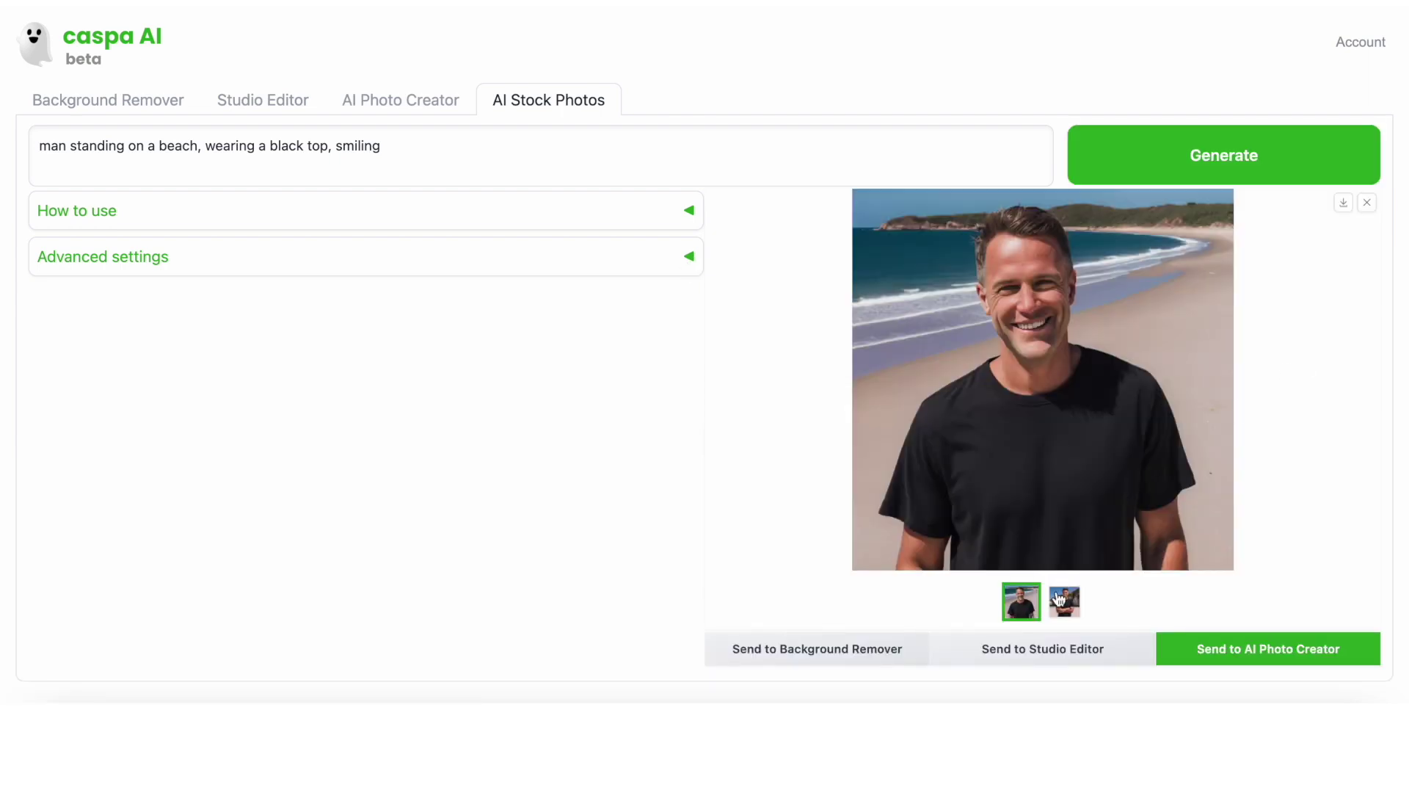
pyautogui.click(1065, 604)
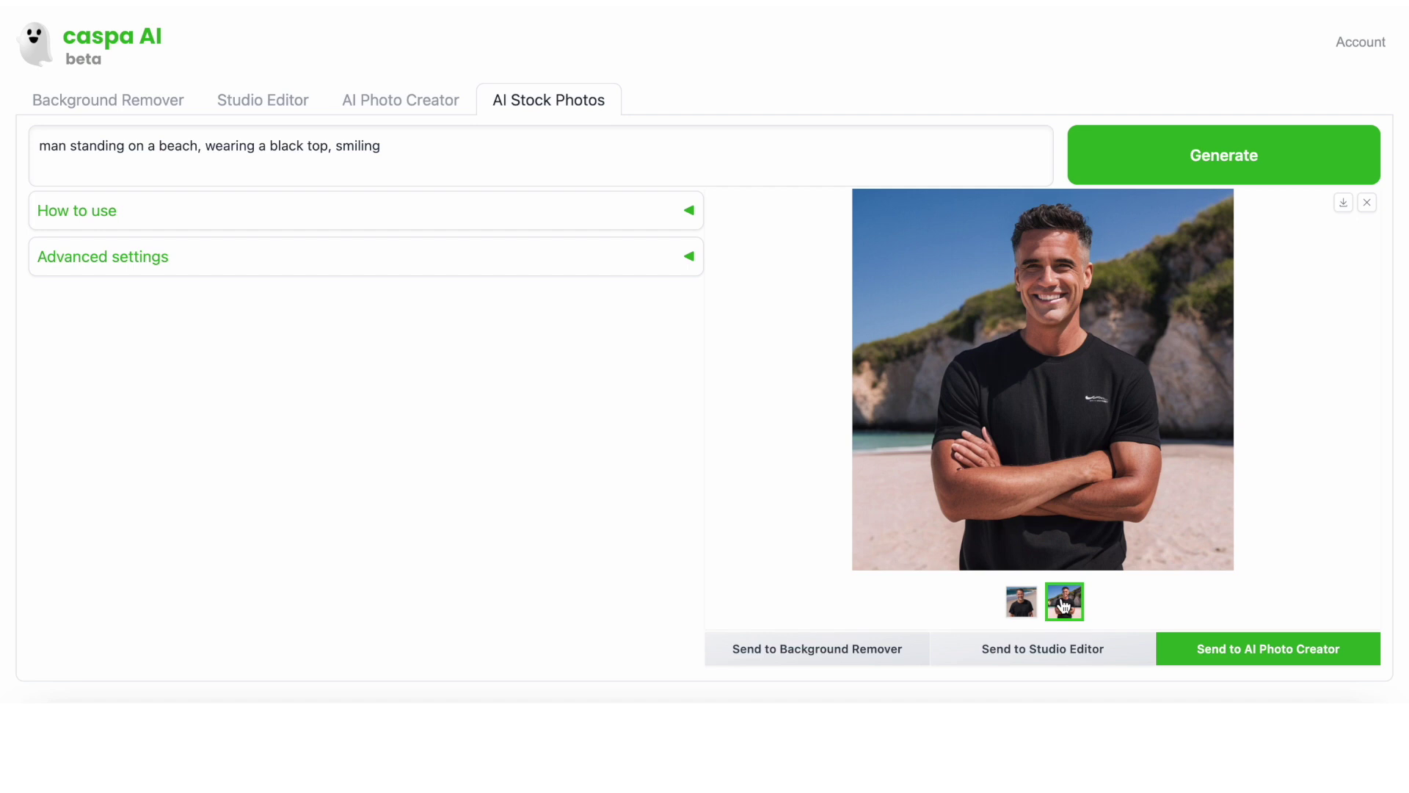
pyautogui.click(1227, 662)
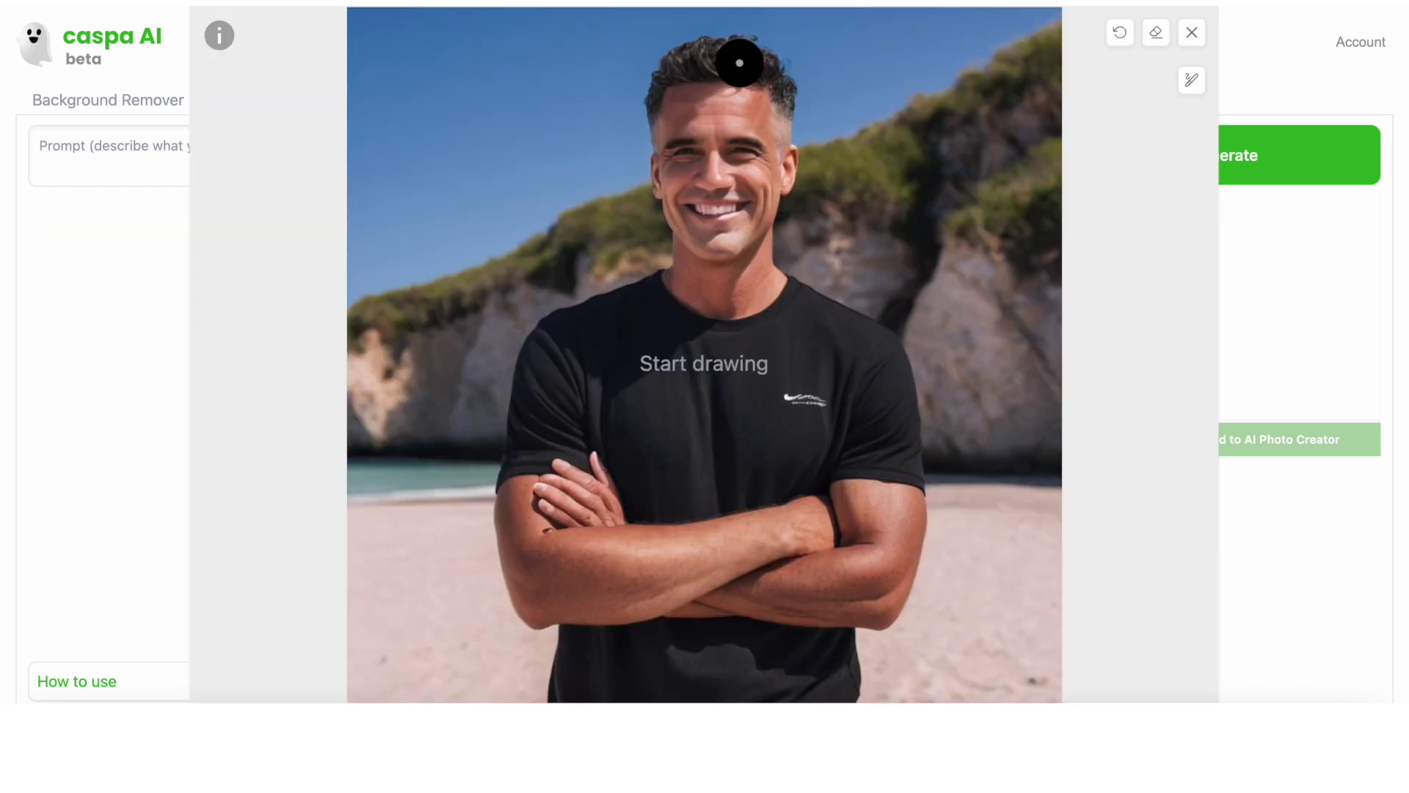
# Mask the man's head, generate with 'man with long hair, smiling', and browse the four variants
pyautogui.moveTo(733, 59)
pyautogui.mouseDown()
pyautogui.moveTo(659, 84)
pyautogui.moveTo(652, 196)
pyautogui.moveTo(705, 243)
pyautogui.moveTo(773, 220)
pyautogui.moveTo(733, 67)
pyautogui.moveTo(743, 196)
pyautogui.moveTo(727, 119)
pyautogui.moveTo(686, 94)
pyautogui.moveTo(645, 252)
pyautogui.moveTo(670, 69)
pyautogui.moveTo(797, 253)
pyautogui.moveTo(808, 233)
pyautogui.moveTo(755, 38)
pyautogui.moveTo(685, 69)
pyautogui.moveTo(712, 54)
pyautogui.moveTo(664, 44)
pyautogui.moveTo(613, 183)
pyautogui.moveTo(708, 164)
pyautogui.moveTo(763, 178)
pyautogui.mouseUp()
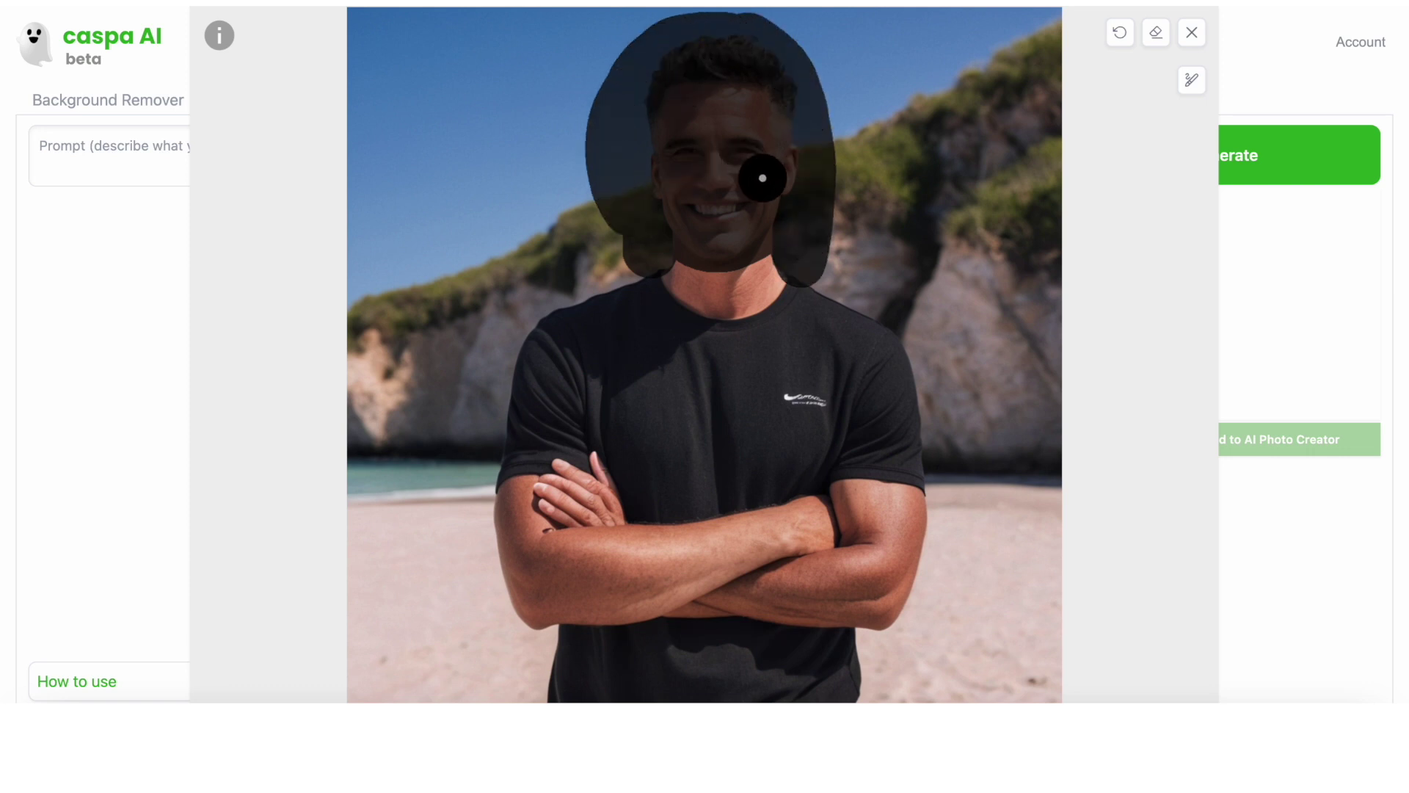
pyautogui.click(361, 152)
pyautogui.write('man ')
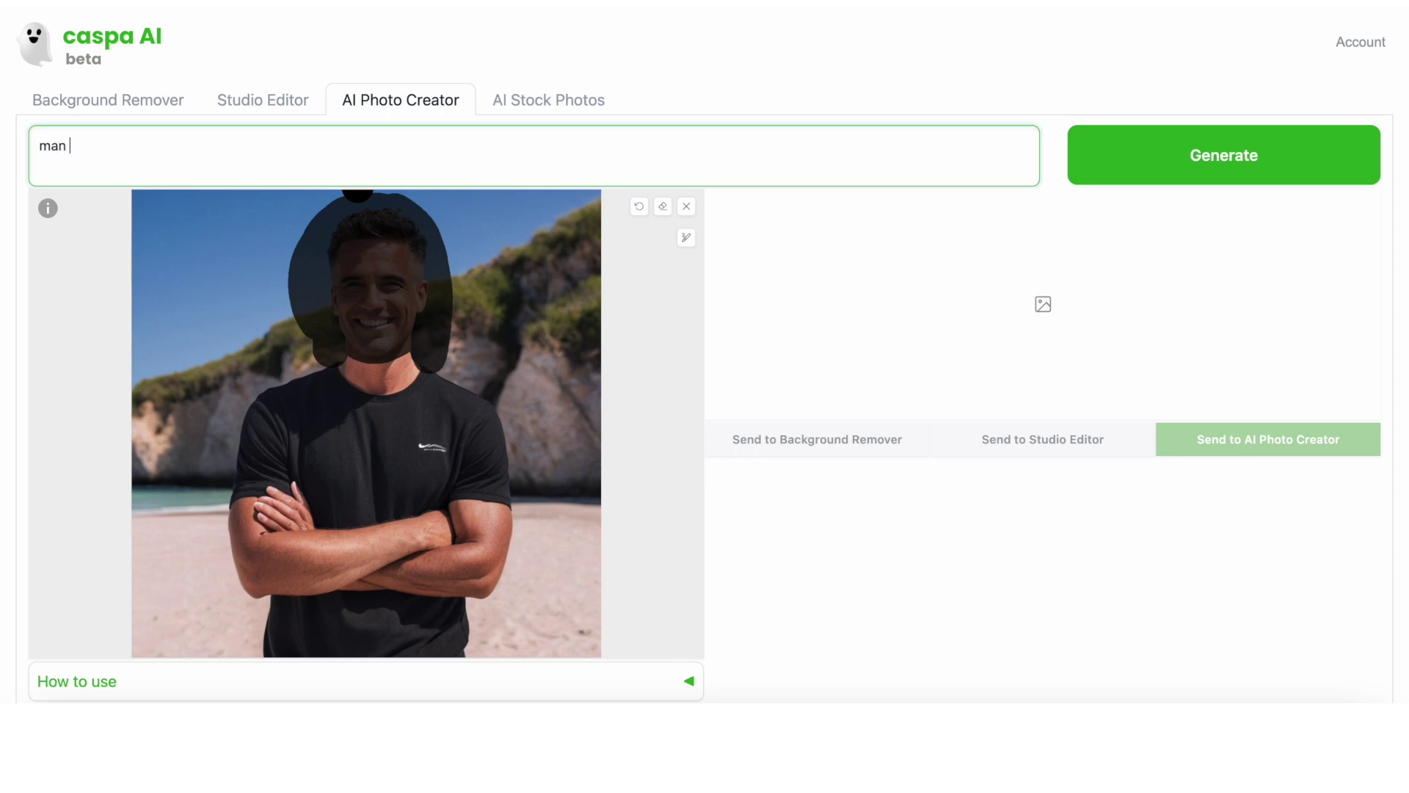
pyautogui.write('with long hair, smiling')
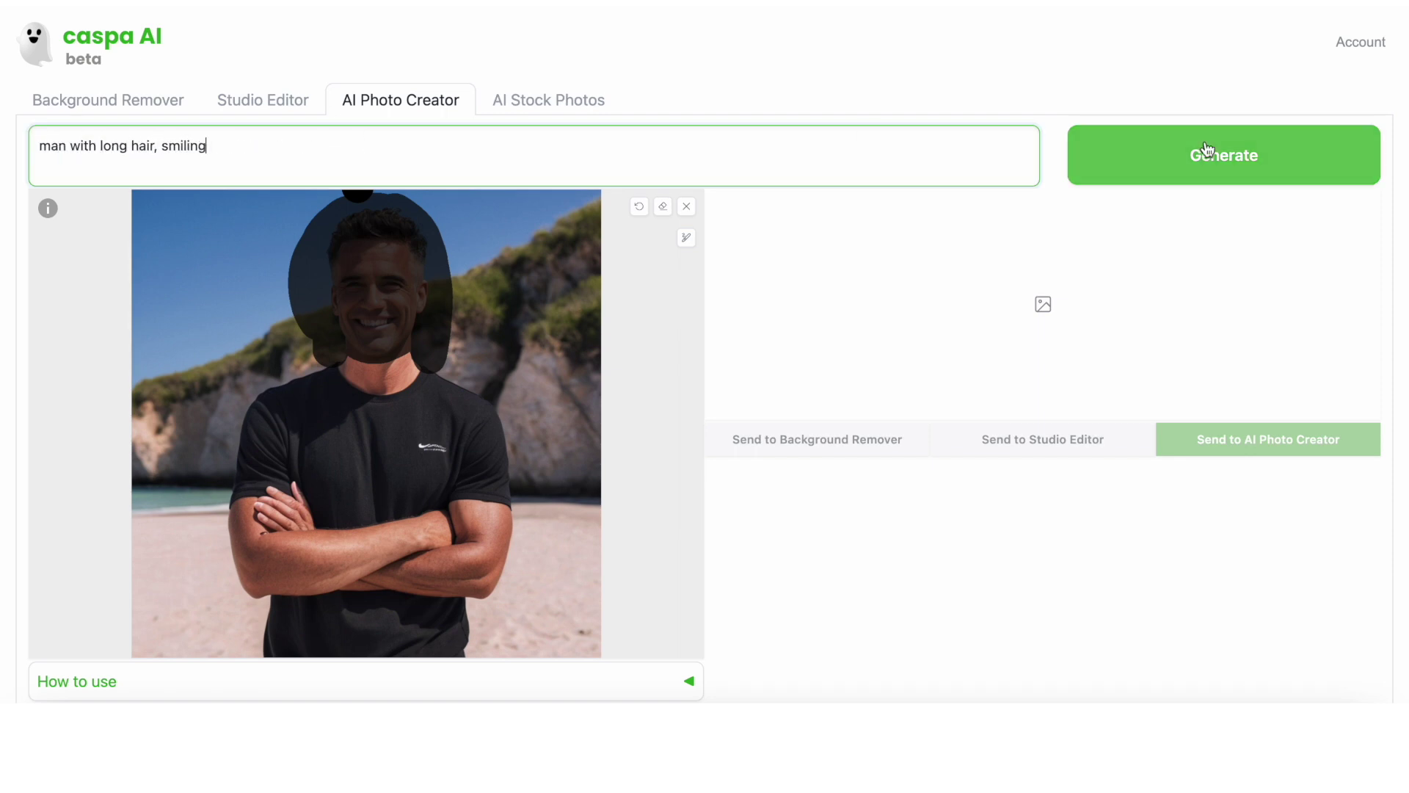
pyautogui.click(1278, 156)
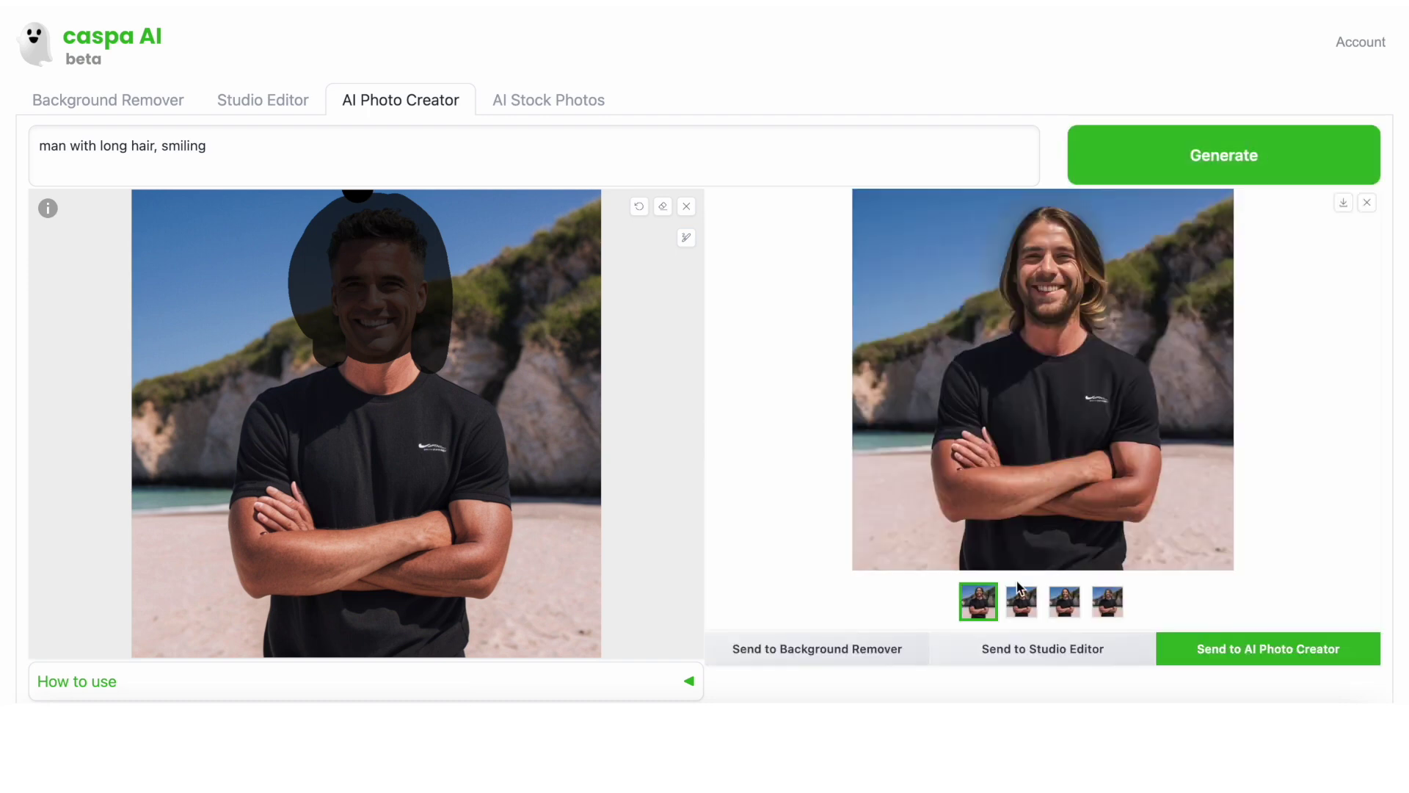
pyautogui.click(1020, 598)
pyautogui.press('Right')
pyautogui.press('Right')
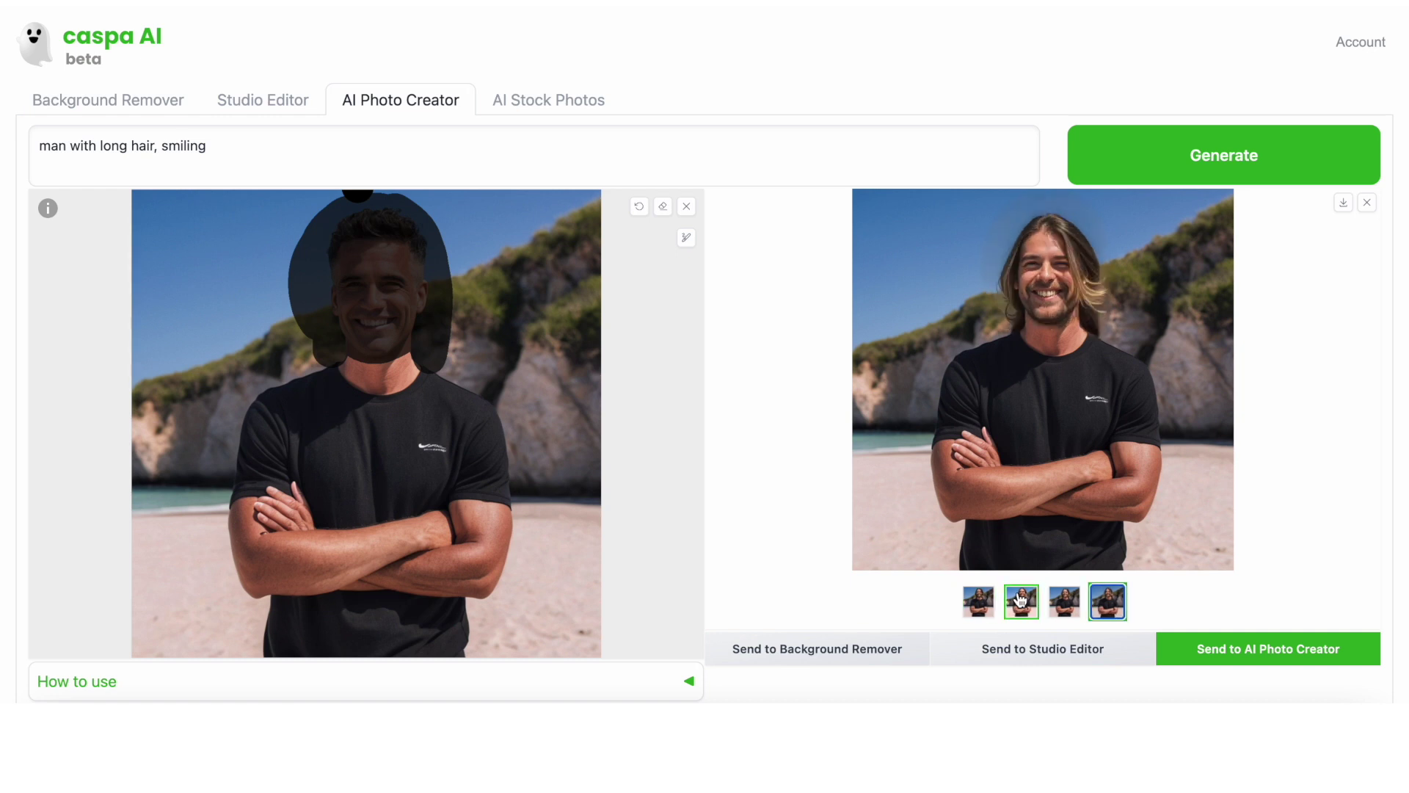
pyautogui.press('Right')
pyautogui.press('Right')
pyautogui.press('Right')
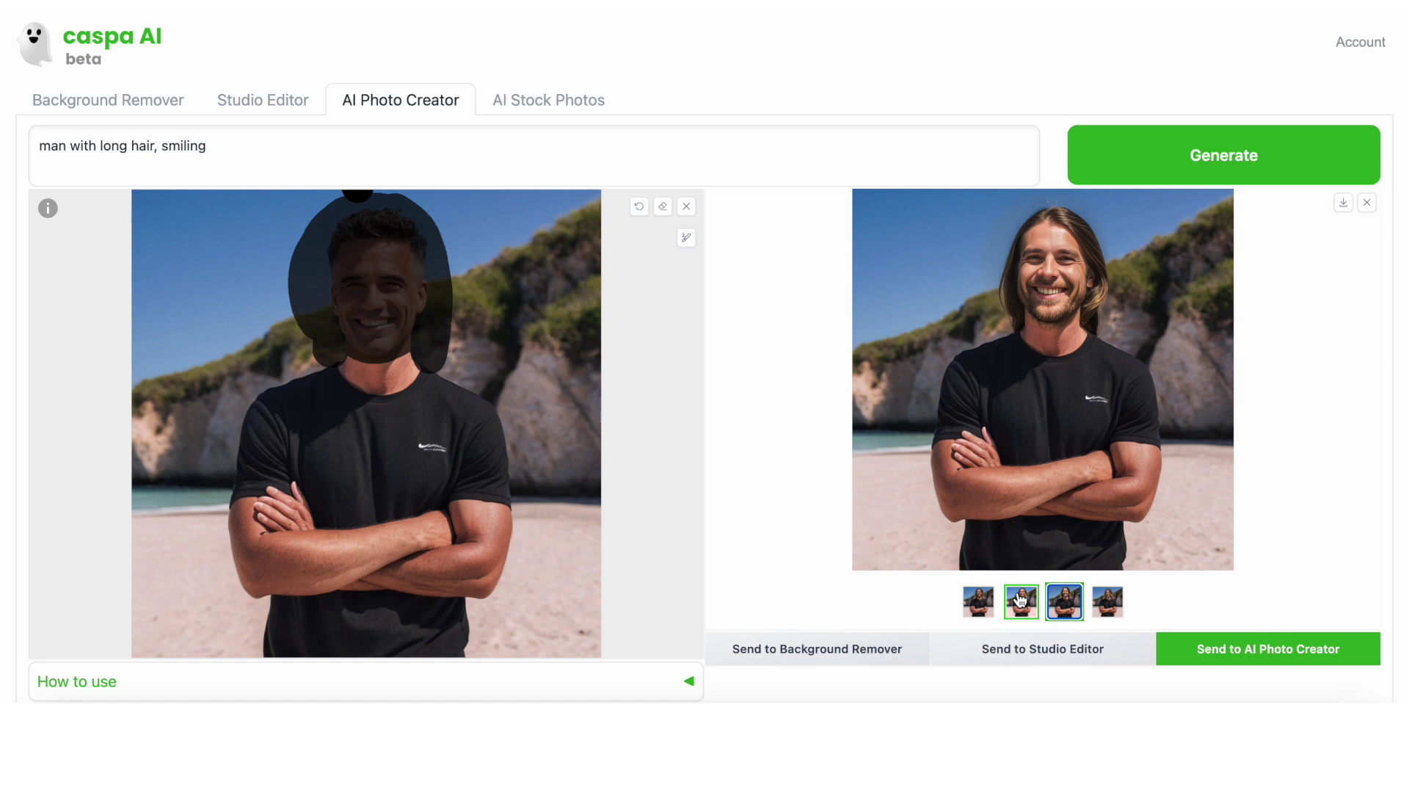
# Reuse the long-haired result as input and mask the sky and upper-left background
pyautogui.click(1208, 653)
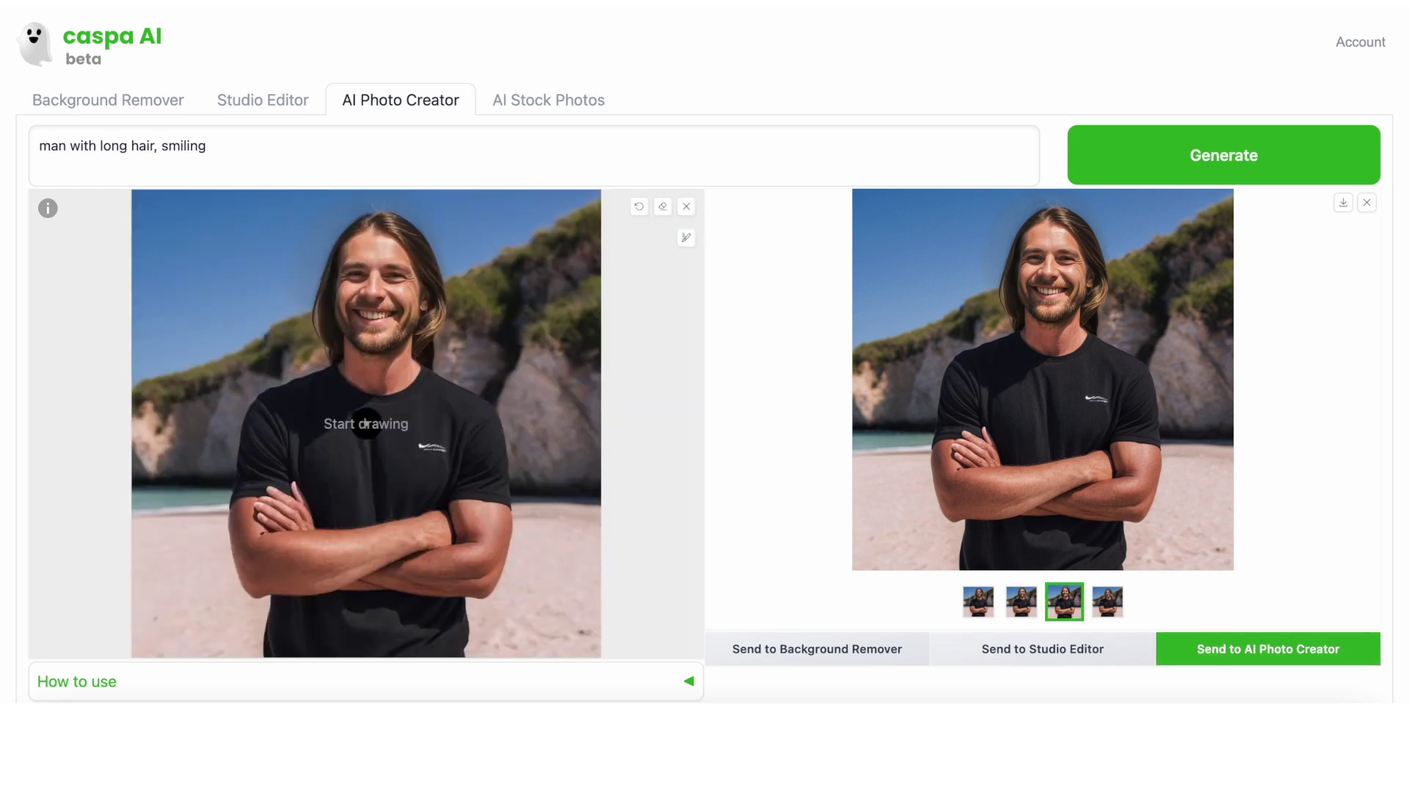
pyautogui.moveTo(309, 305)
pyautogui.mouseDown()
pyautogui.moveTo(196, 346)
pyautogui.moveTo(283, 323)
pyautogui.moveTo(309, 251)
pyautogui.moveTo(389, 197)
pyautogui.moveTo(451, 263)
pyautogui.moveTo(428, 214)
pyautogui.moveTo(497, 258)
pyautogui.moveTo(630, 218)
pyautogui.moveTo(630, 234)
pyautogui.mouseUp()
pyautogui.click(686, 237)
pyautogui.moveTo(591, 198)
pyautogui.mouseDown()
pyautogui.moveTo(477, 236)
pyautogui.moveTo(246, 205)
pyautogui.mouseUp()
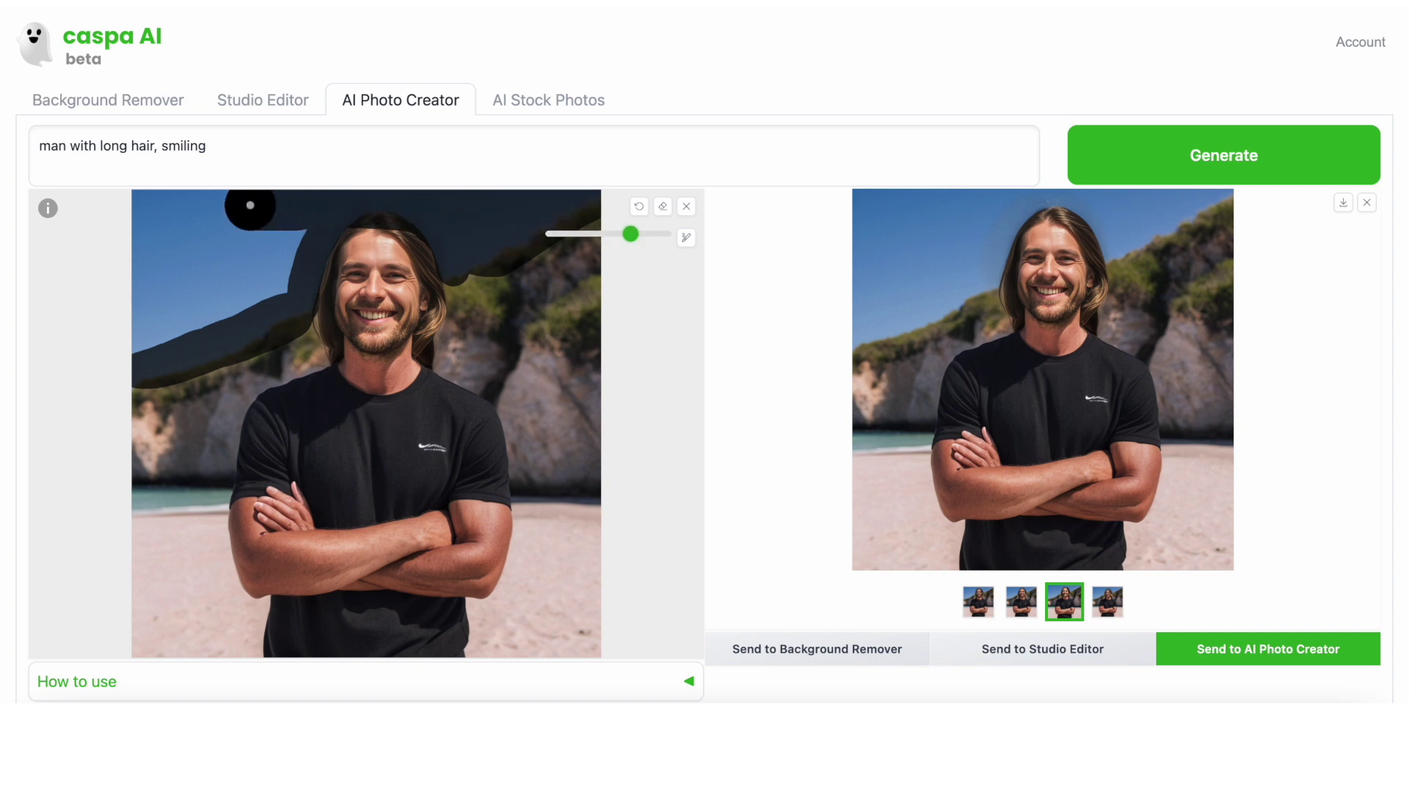
pyautogui.click(639, 206)
pyautogui.moveTo(440, 204)
pyautogui.mouseDown()
pyautogui.moveTo(582, 197)
pyautogui.moveTo(141, 202)
pyautogui.moveTo(170, 329)
pyautogui.moveTo(189, 242)
pyautogui.moveTo(238, 192)
pyautogui.moveTo(229, 208)
pyautogui.moveTo(228, 194)
pyautogui.moveTo(39, 147)
pyautogui.mouseUp()
# Regenerate the masked sky as a wooded hillside with an empty prompt and load it into Studio Editor
pyautogui.click(204, 151)
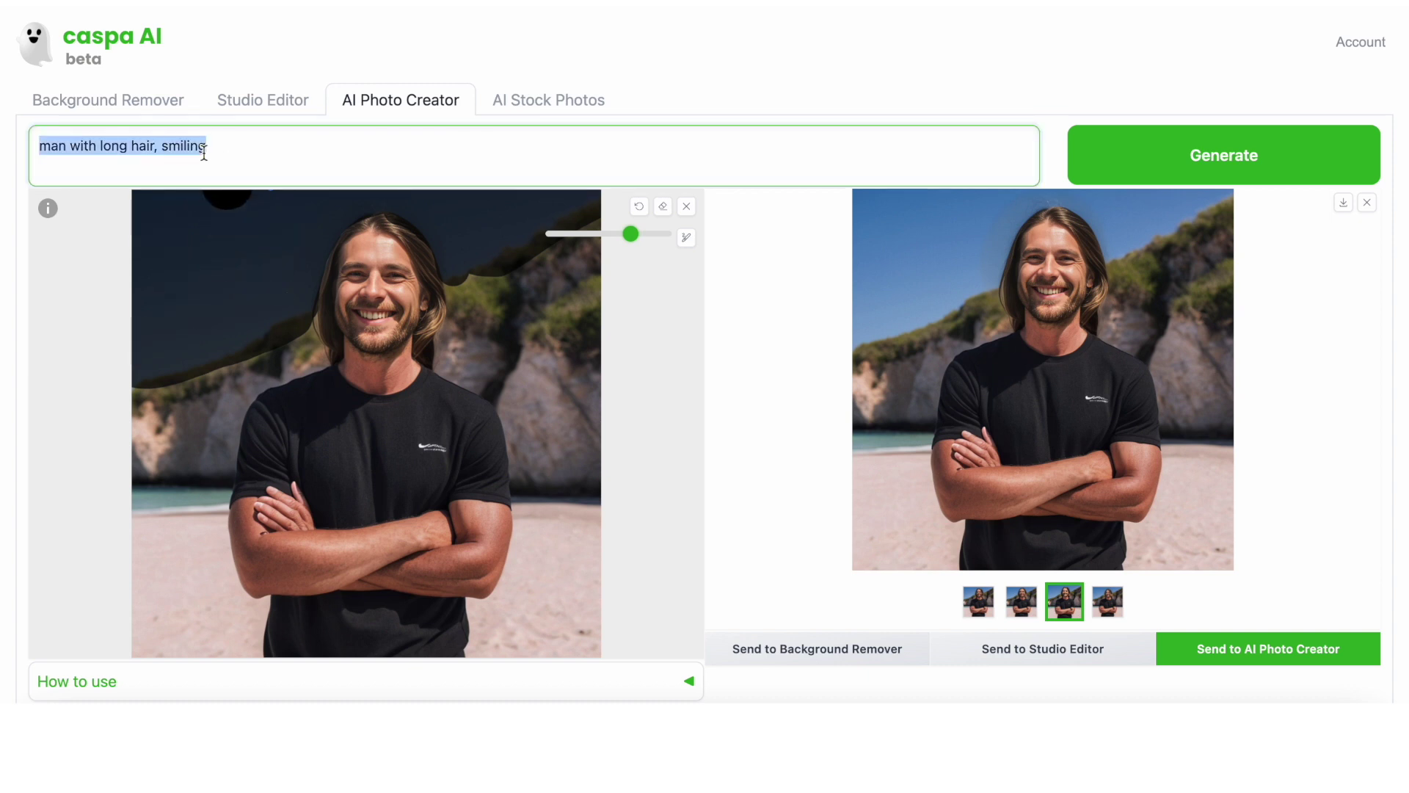
pyautogui.press('BackSpace')
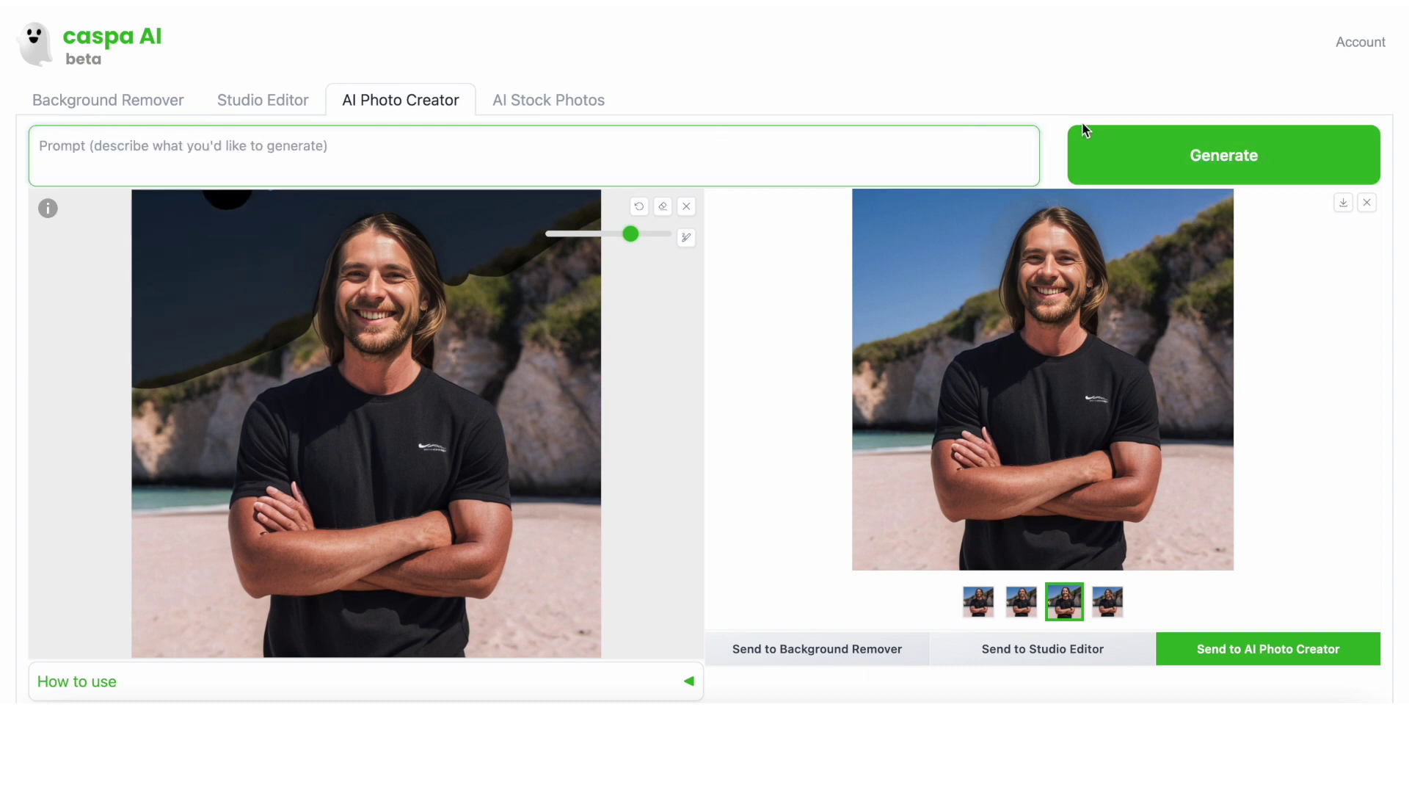
pyautogui.click(1136, 144)
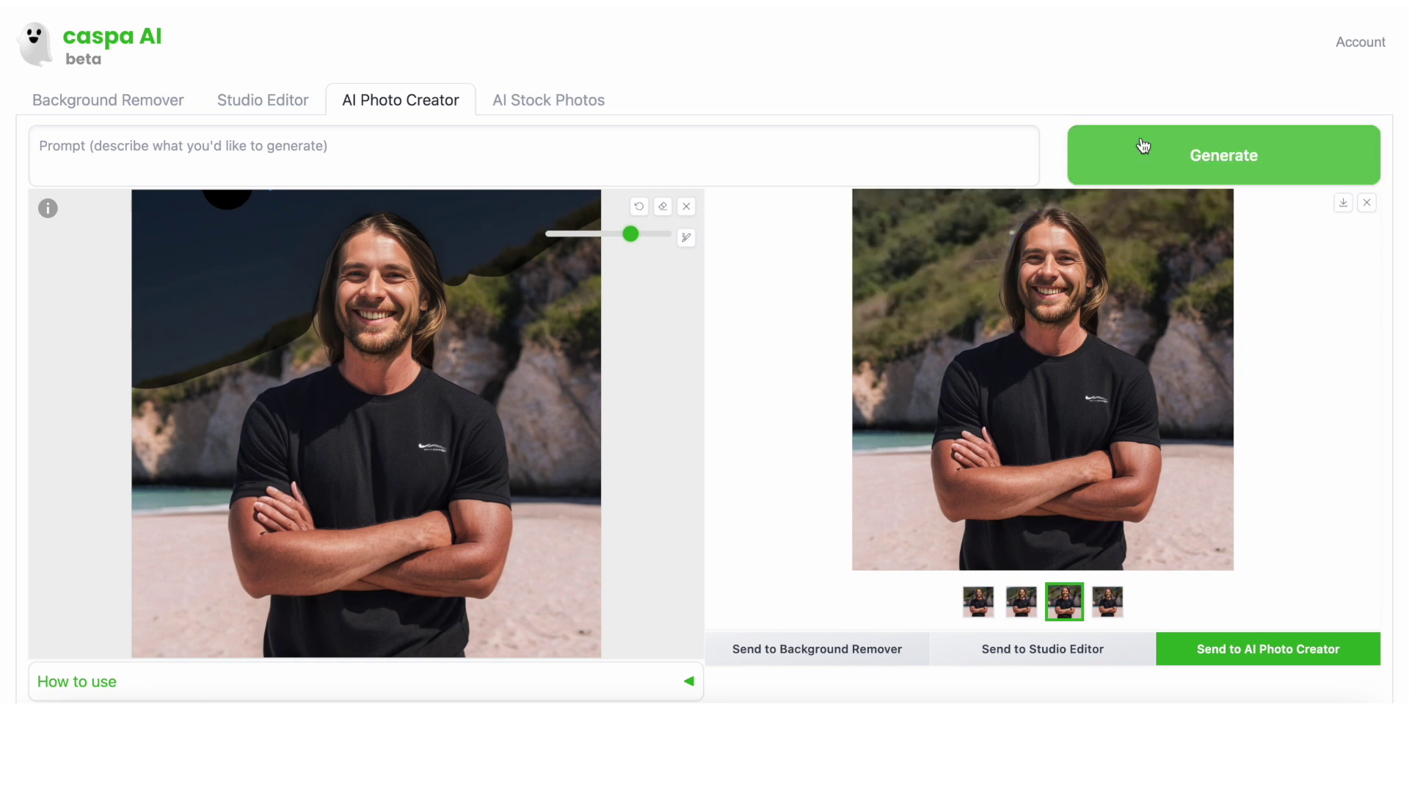
pyautogui.click(979, 603)
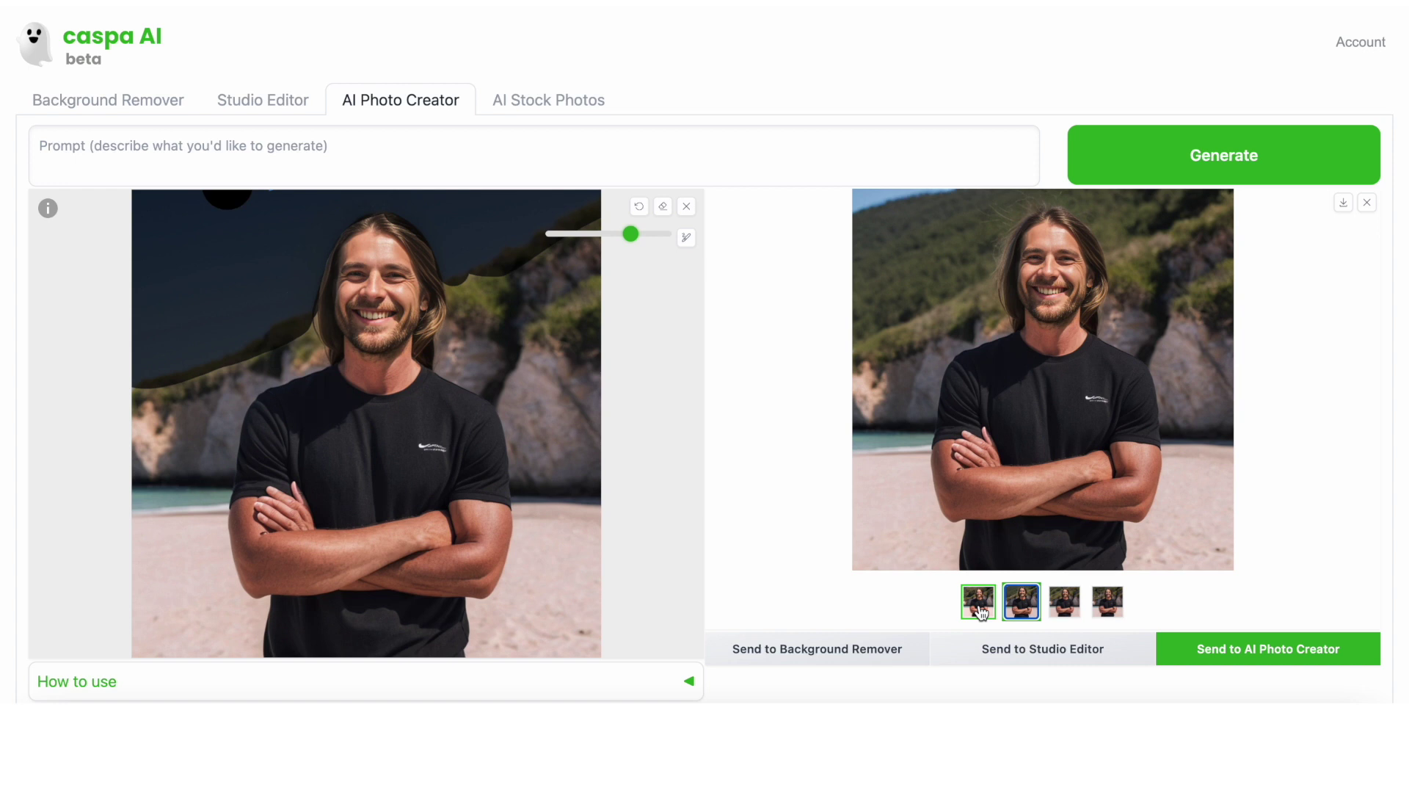
pyautogui.click(1101, 649)
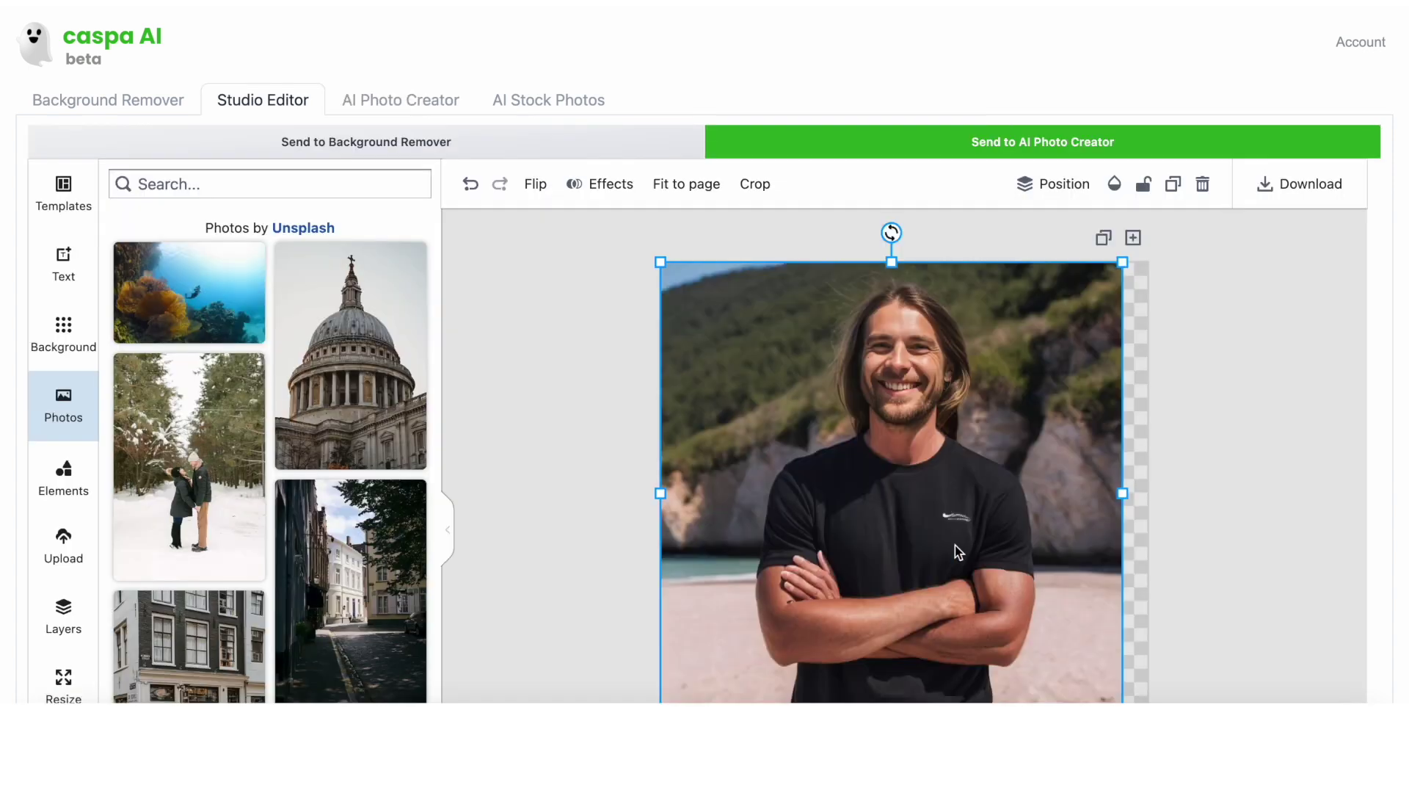
# Fit the beach photo to the page and add a background-removed cut-out of chain.webp
pyautogui.scroll(-1, 955, 545)
pyautogui.click(685, 144)
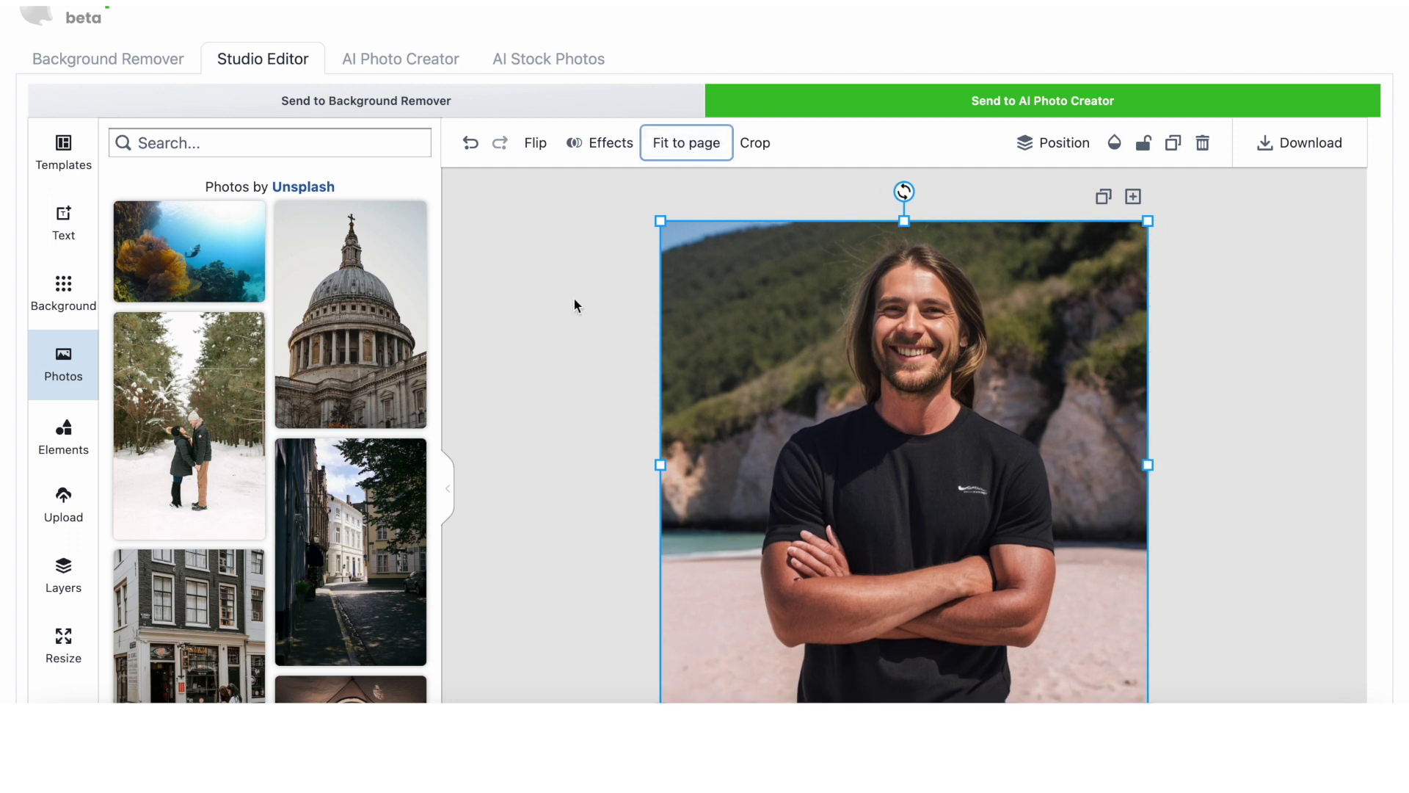
pyautogui.click(116, 58)
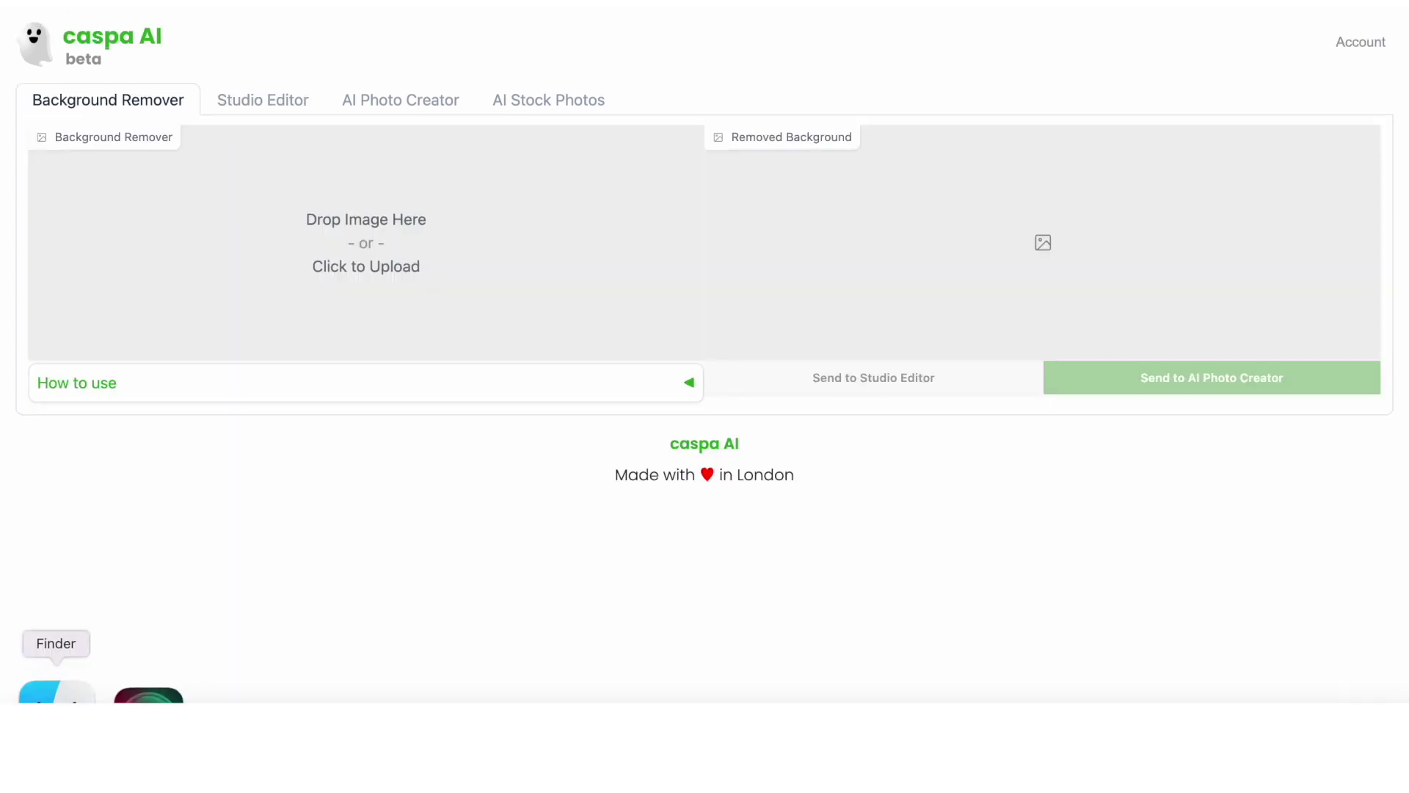
pyautogui.click(382, 337)
pyautogui.moveTo(567, 397); pyautogui.dragTo(326, 243)
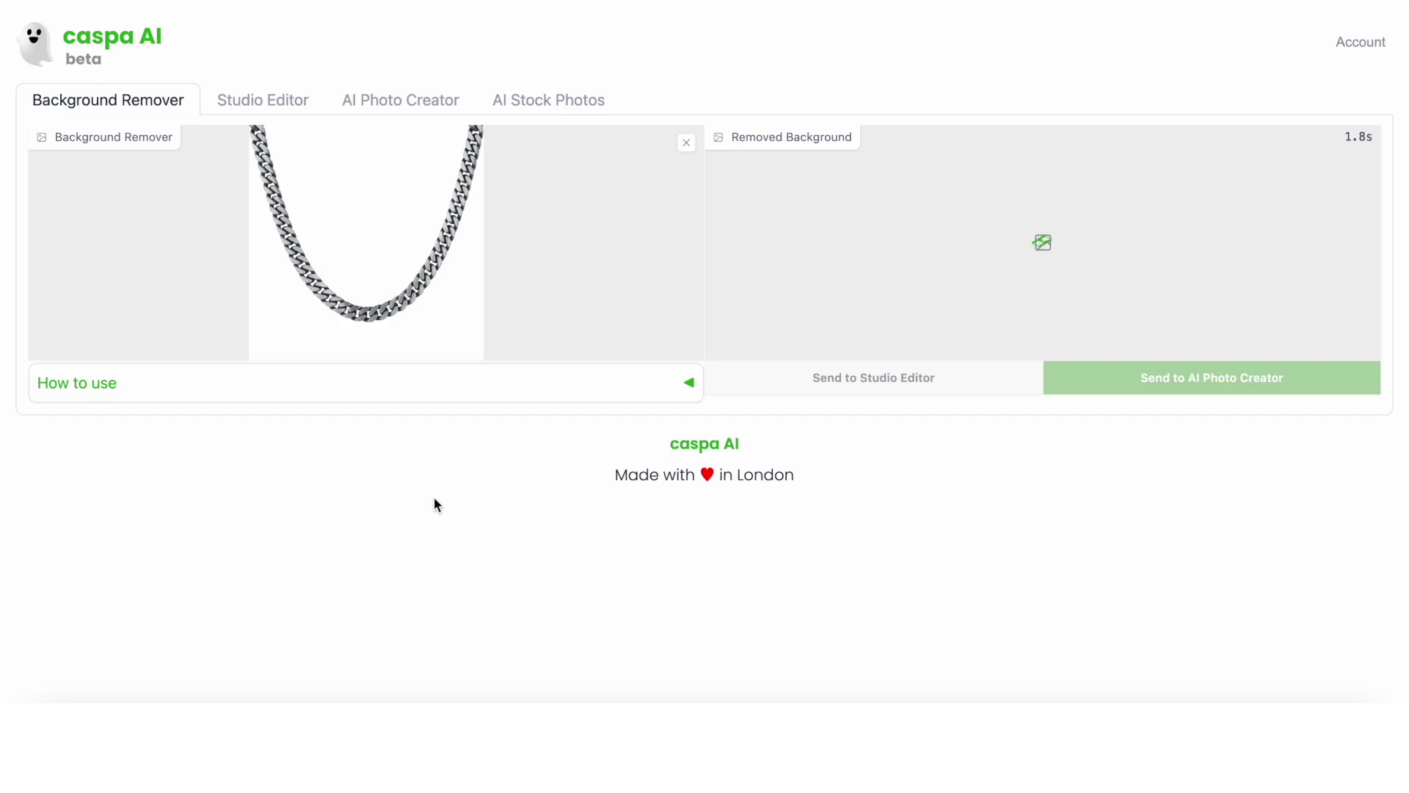
pyautogui.click(914, 391)
# Shrink the silver chain and position it around the man's neck
pyautogui.scroll(-2, 900, 448)
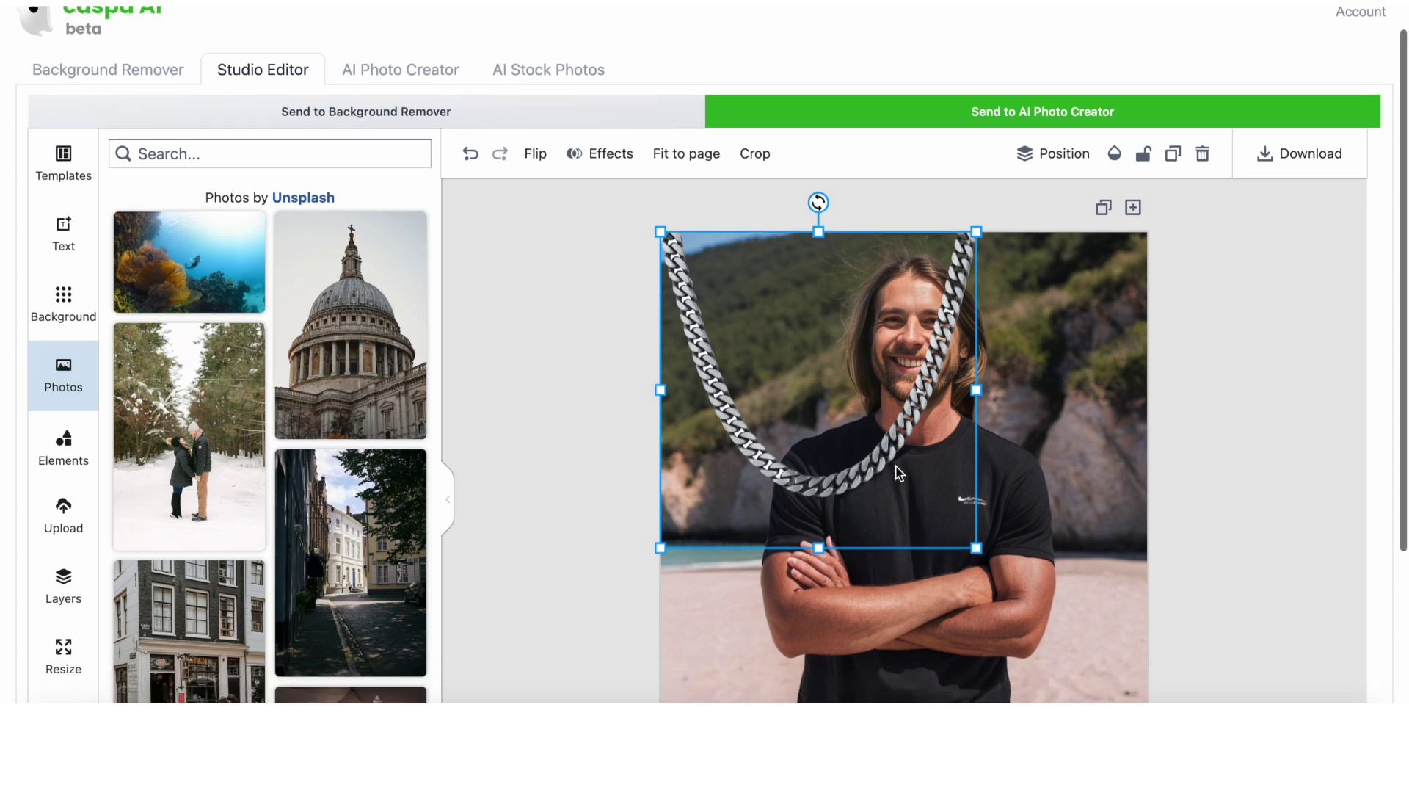
pyautogui.moveTo(976, 530); pyautogui.dragTo(927, 442)
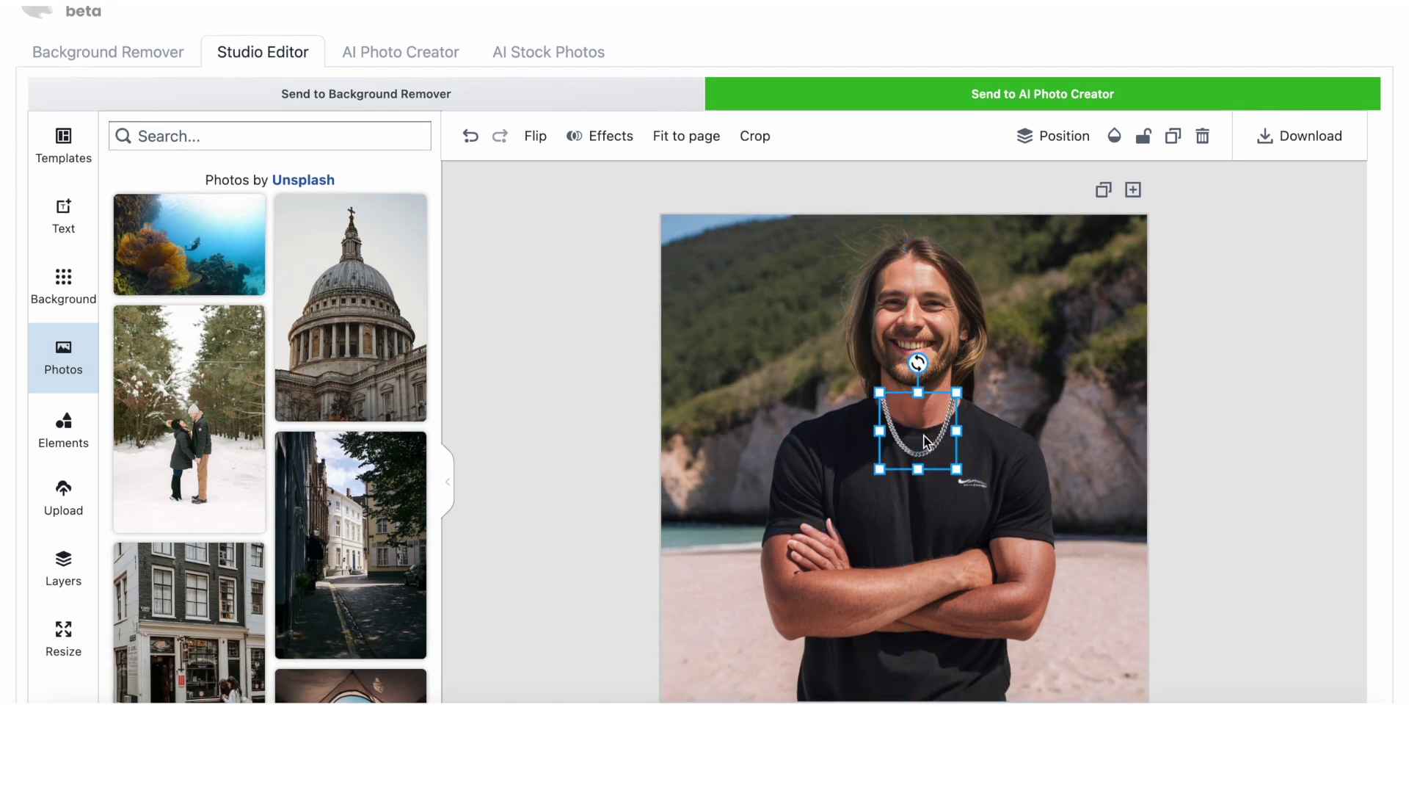
pyautogui.click(1068, 416)
pyautogui.moveTo(932, 441); pyautogui.dragTo(916, 451)
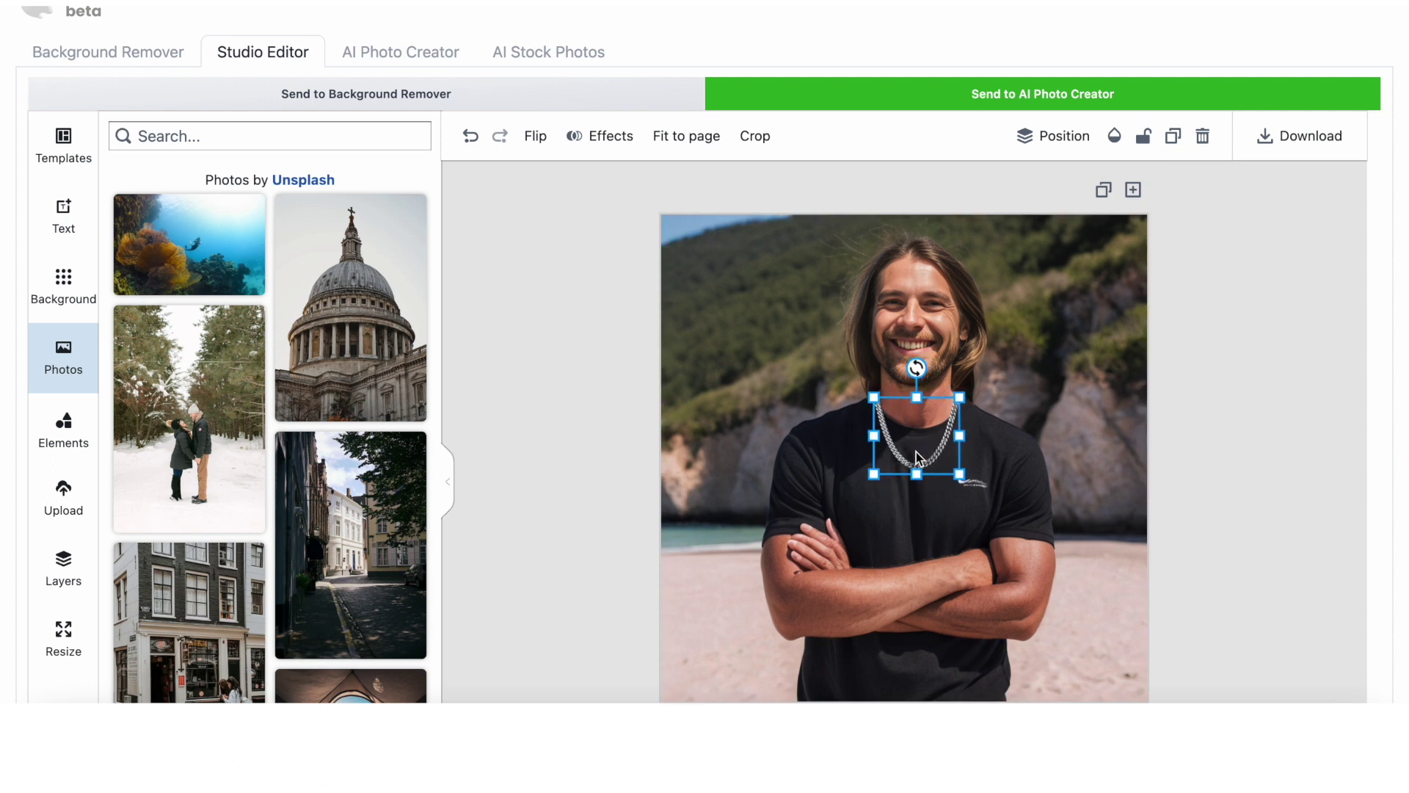
pyautogui.click(1069, 406)
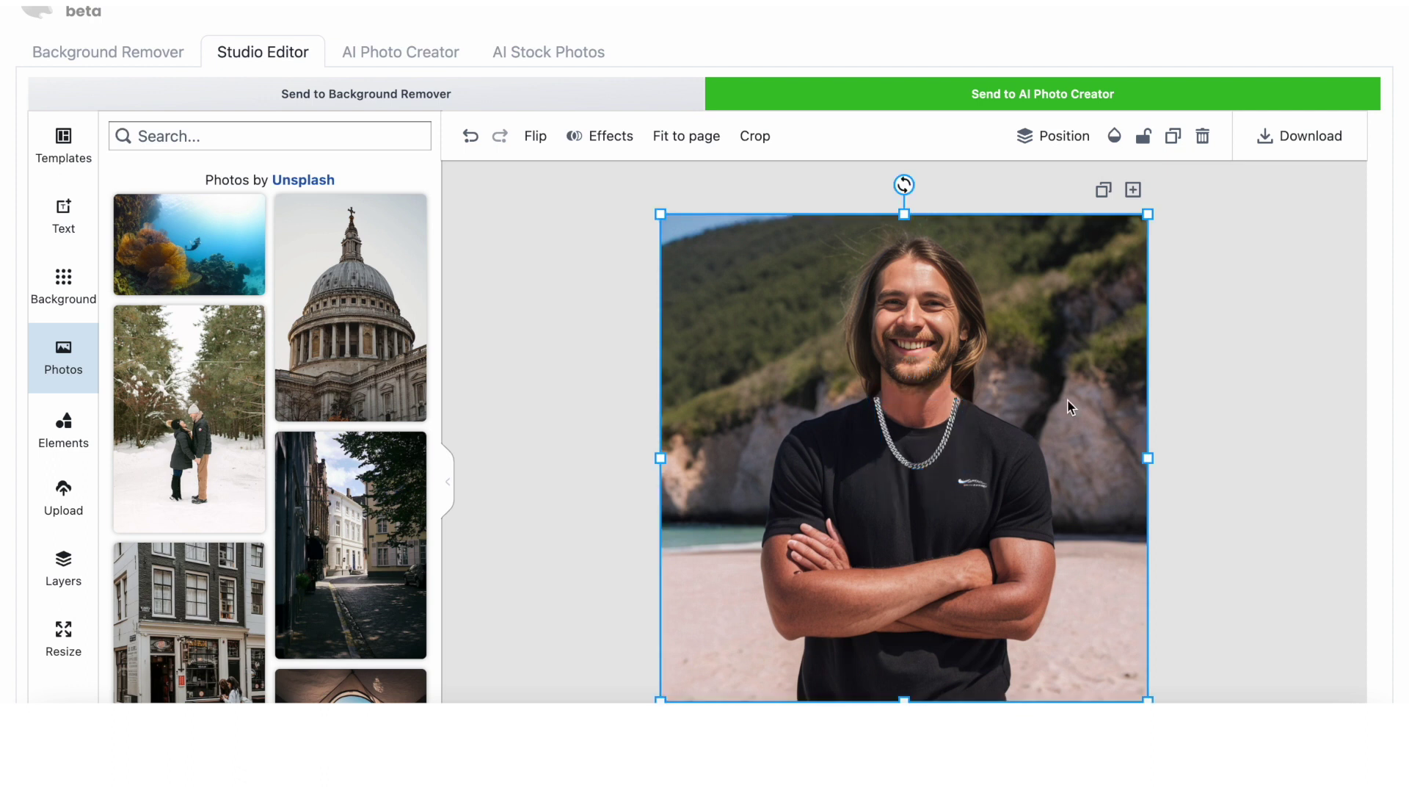
pyautogui.click(970, 104)
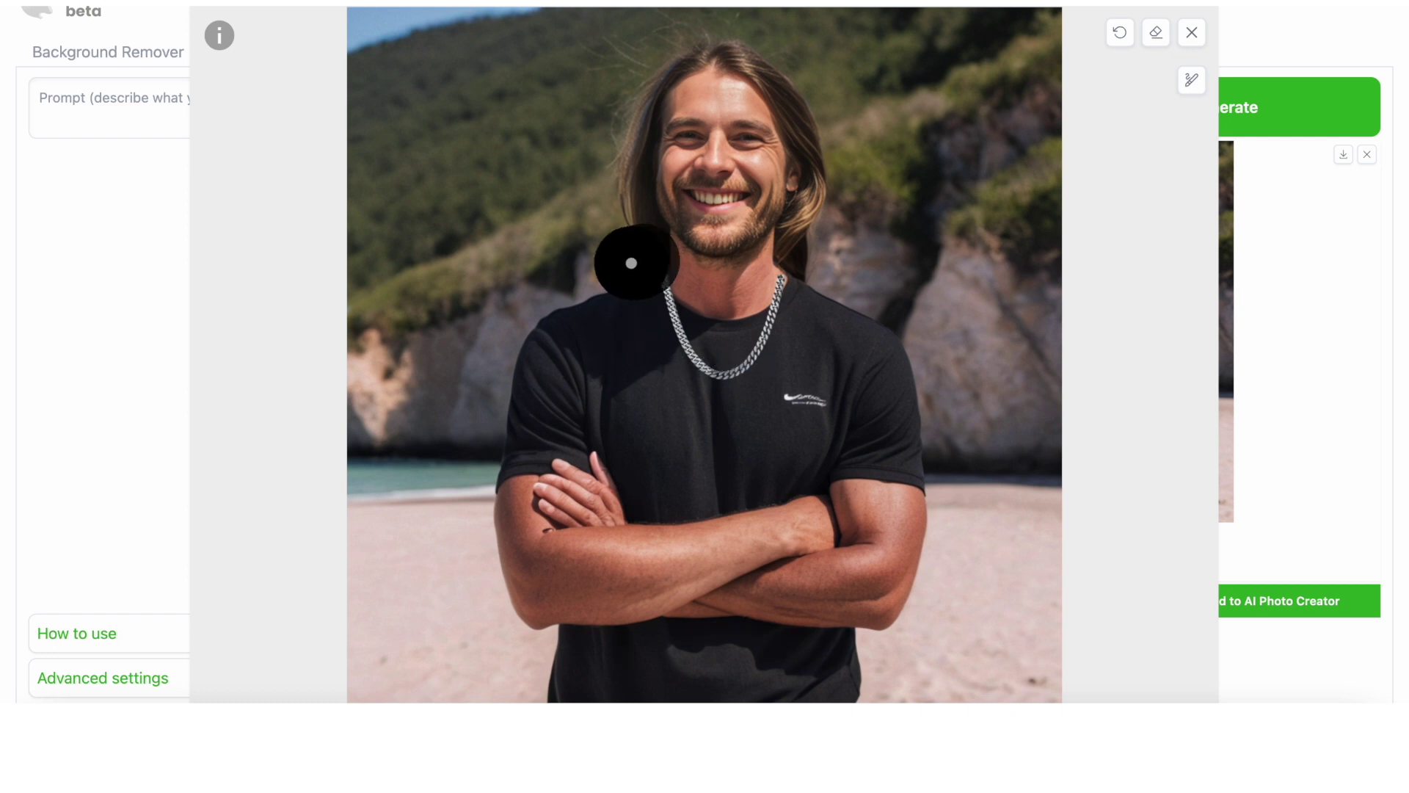
# Mask around the chain with a smaller brush and regenerate so it blends into the neck
pyautogui.click(634, 262)
pyautogui.click(815, 263)
pyautogui.click(1192, 79)
pyautogui.moveTo(1101, 74); pyautogui.dragTo(1038, 75)
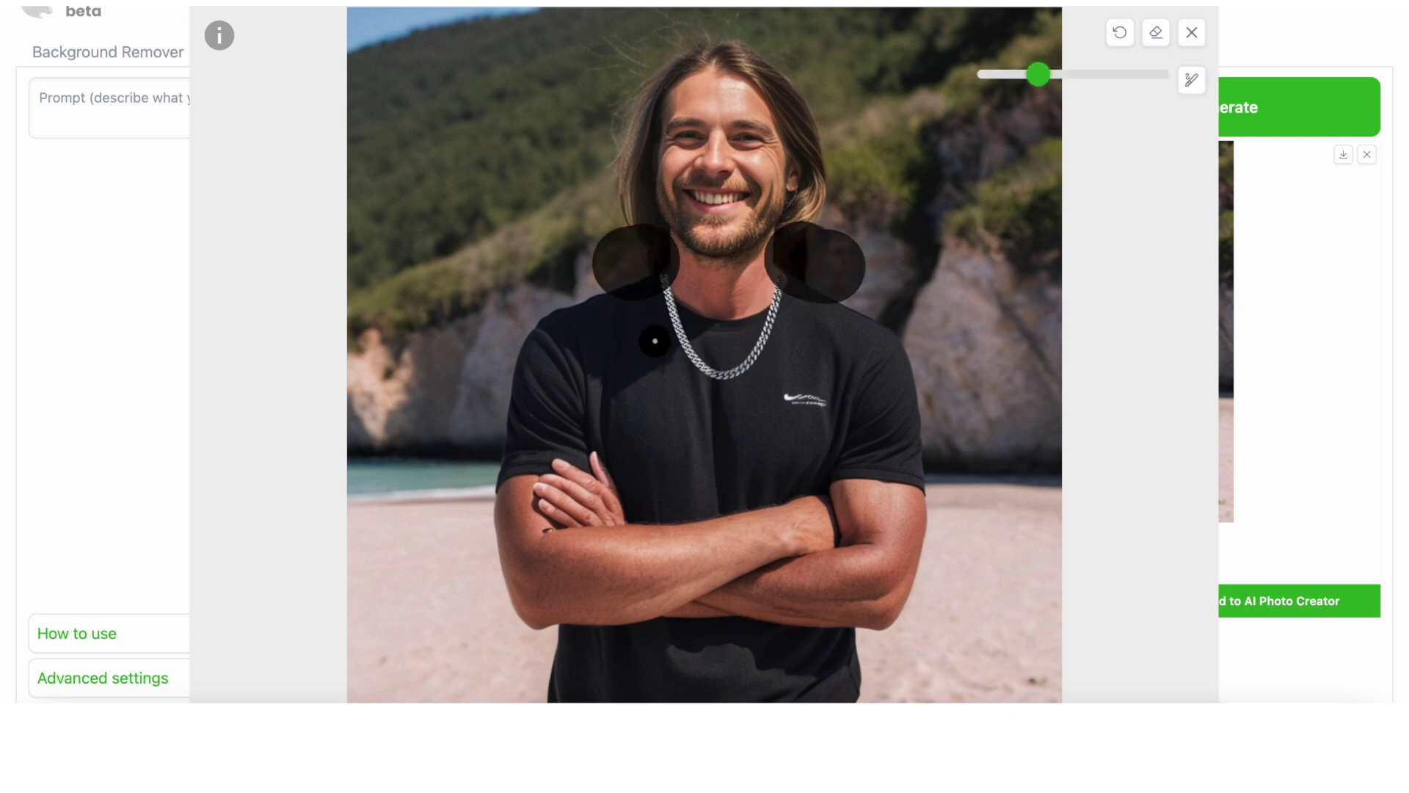
pyautogui.moveTo(655, 341)
pyautogui.mouseDown()
pyautogui.moveTo(670, 367)
pyautogui.moveTo(729, 396)
pyautogui.moveTo(761, 376)
pyautogui.moveTo(785, 317)
pyautogui.mouseUp()
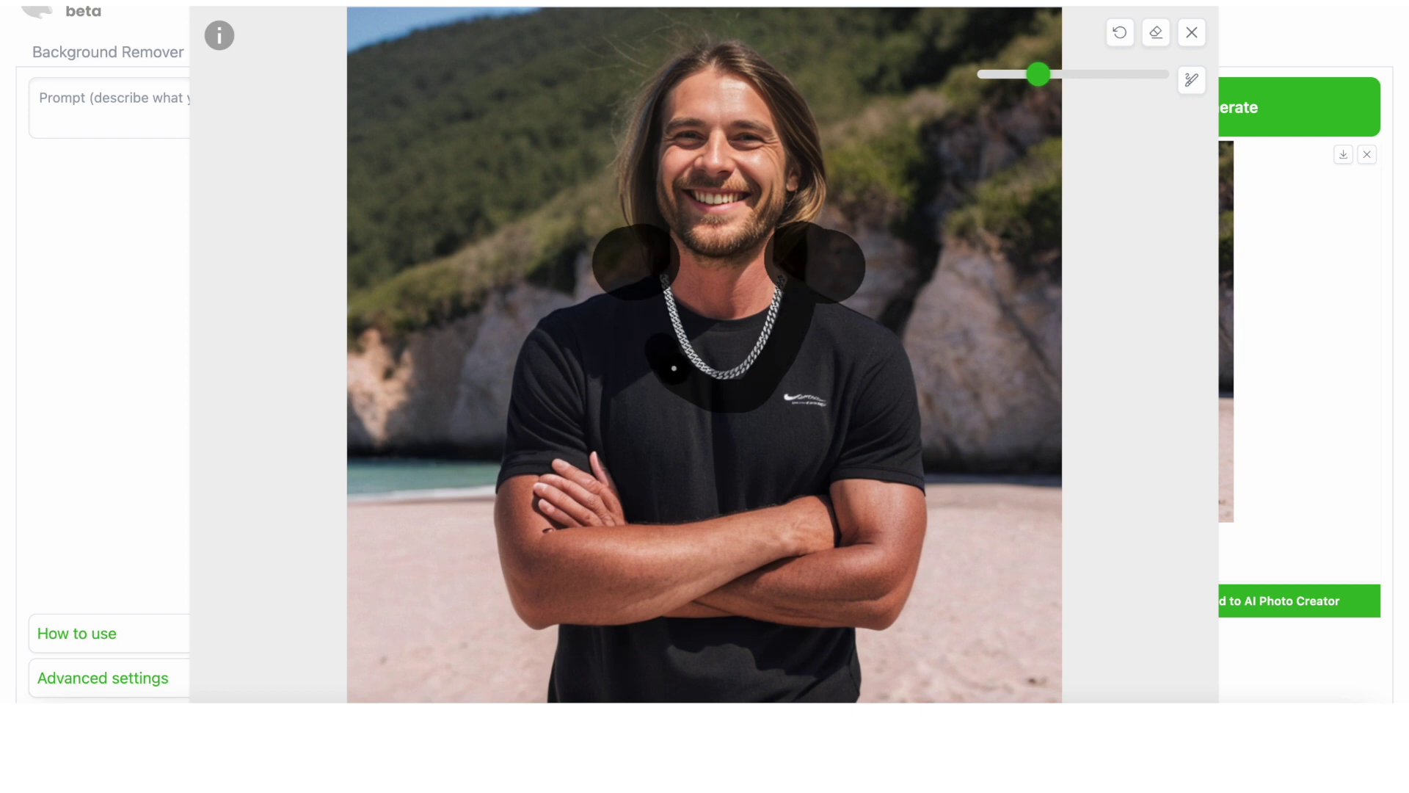
pyautogui.moveTo(674, 368)
pyautogui.mouseDown()
pyautogui.moveTo(651, 321)
pyautogui.moveTo(698, 302)
pyautogui.moveTo(721, 353)
pyautogui.moveTo(755, 296)
pyautogui.mouseUp()
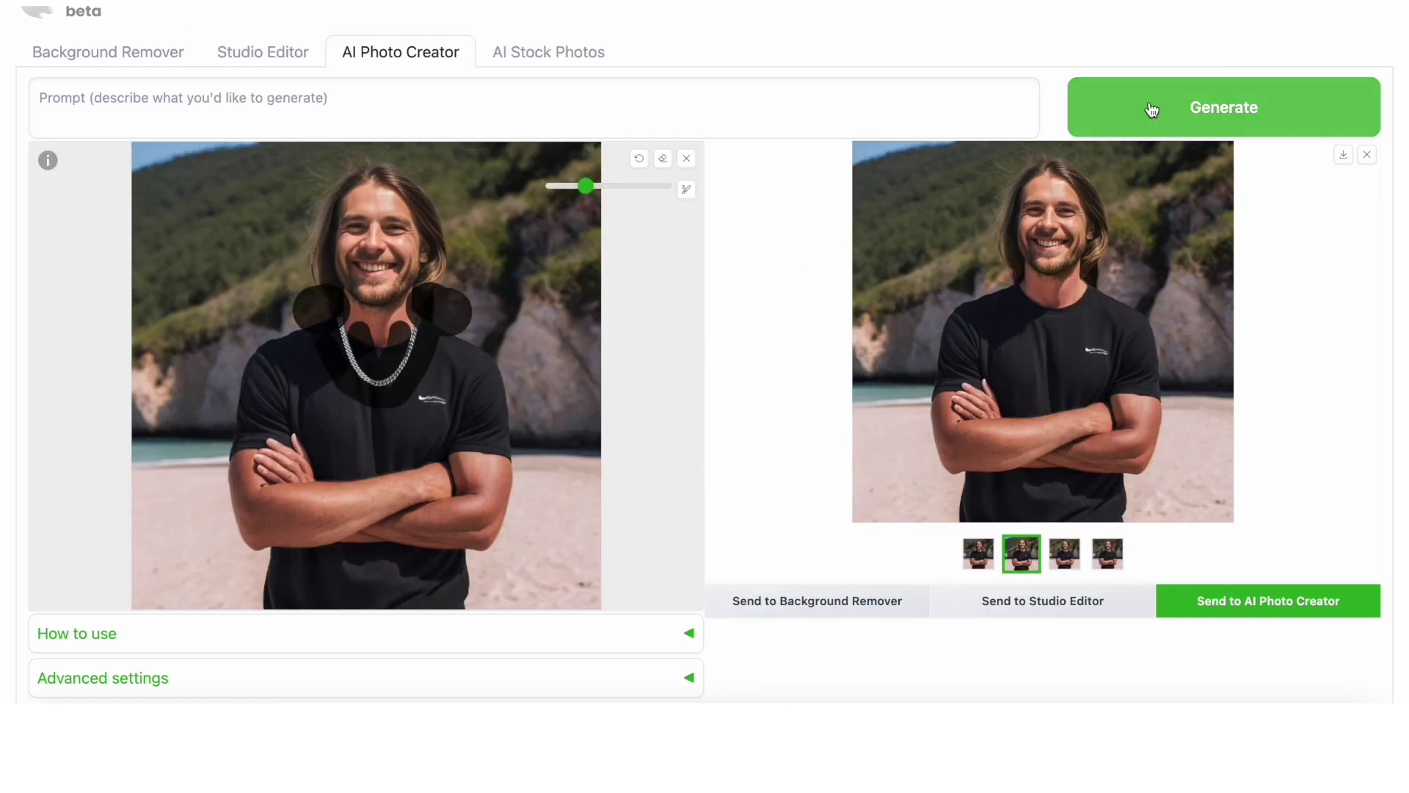
pyautogui.click(1152, 109)
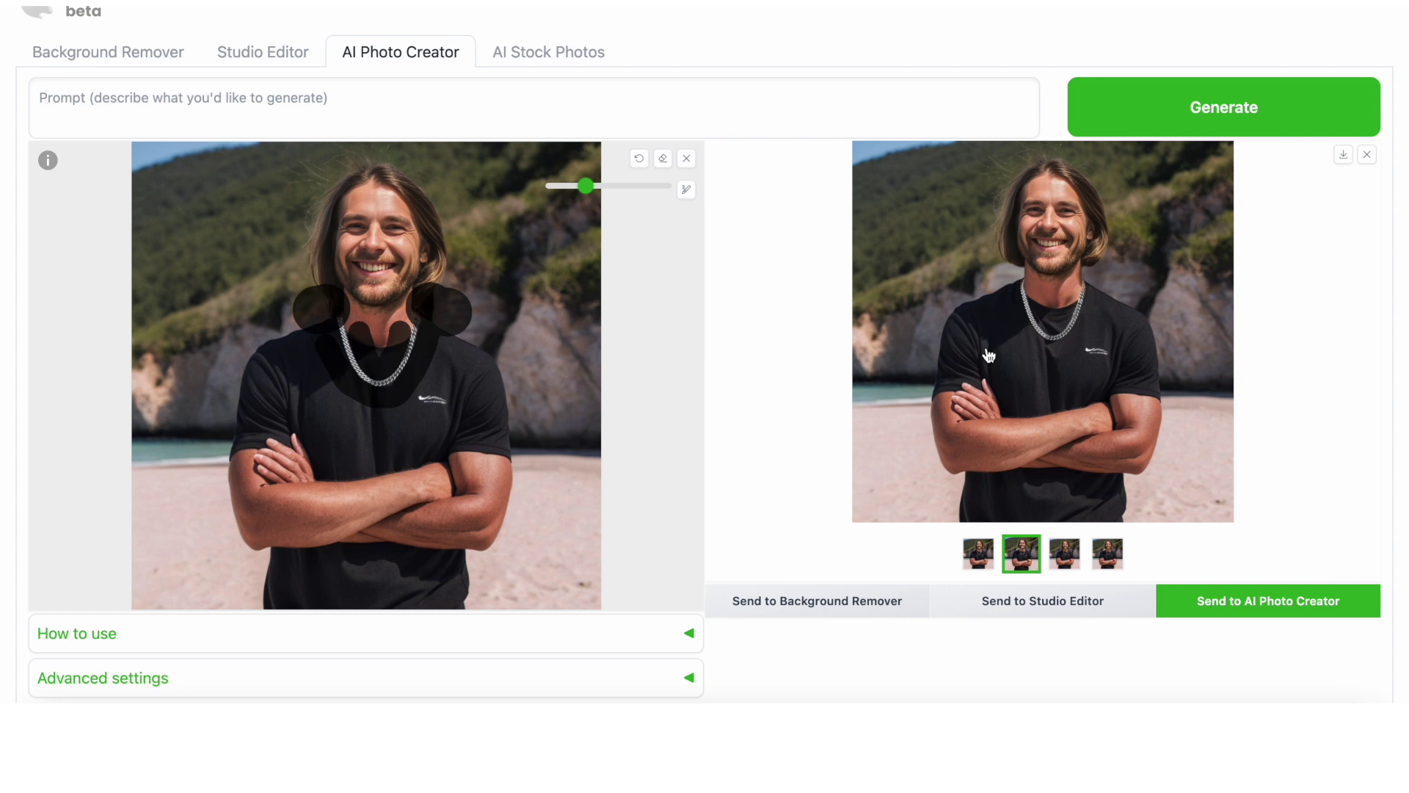
# Browse the variants, download the fourth as image (11).png, and open it
pyautogui.click(980, 552)
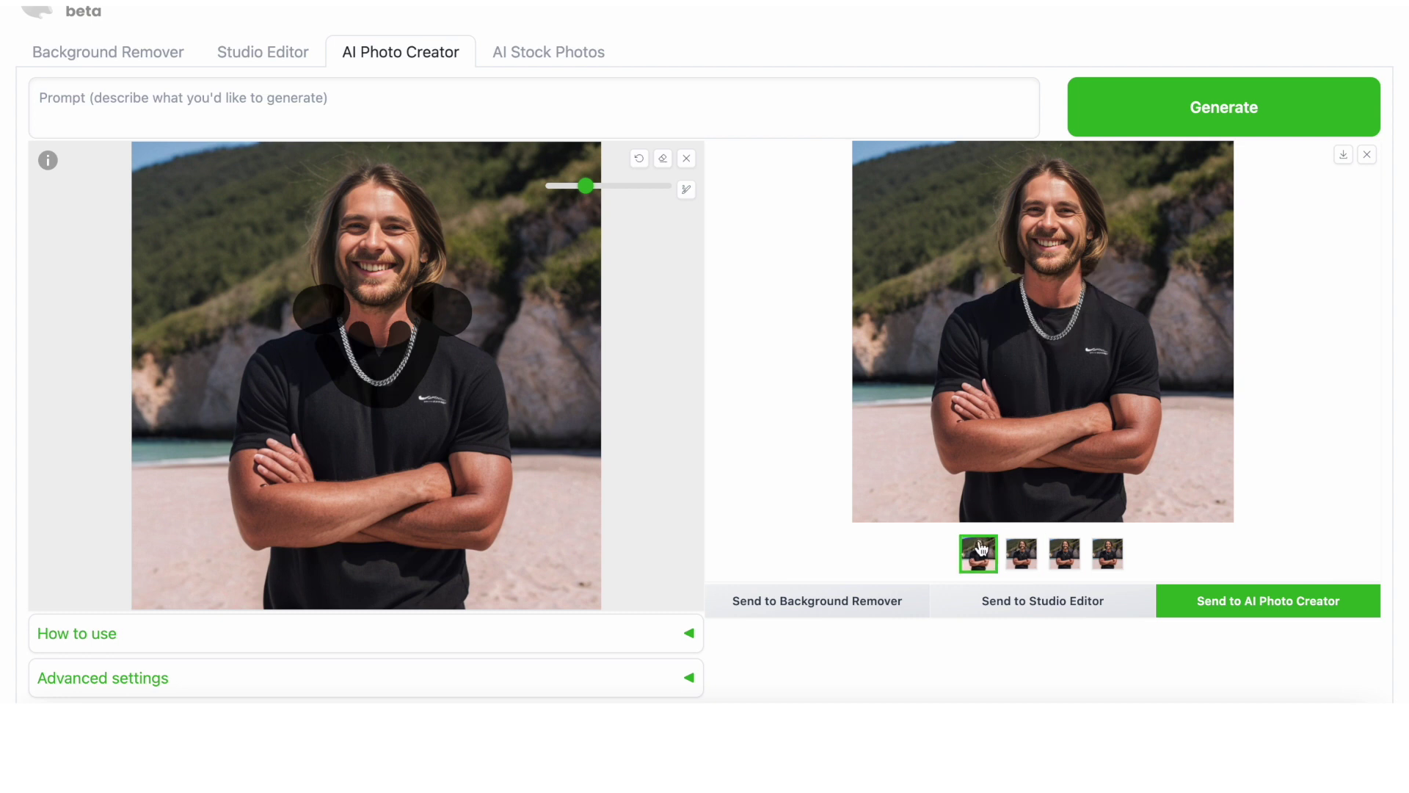
pyautogui.press('Right')
pyautogui.press('Right')
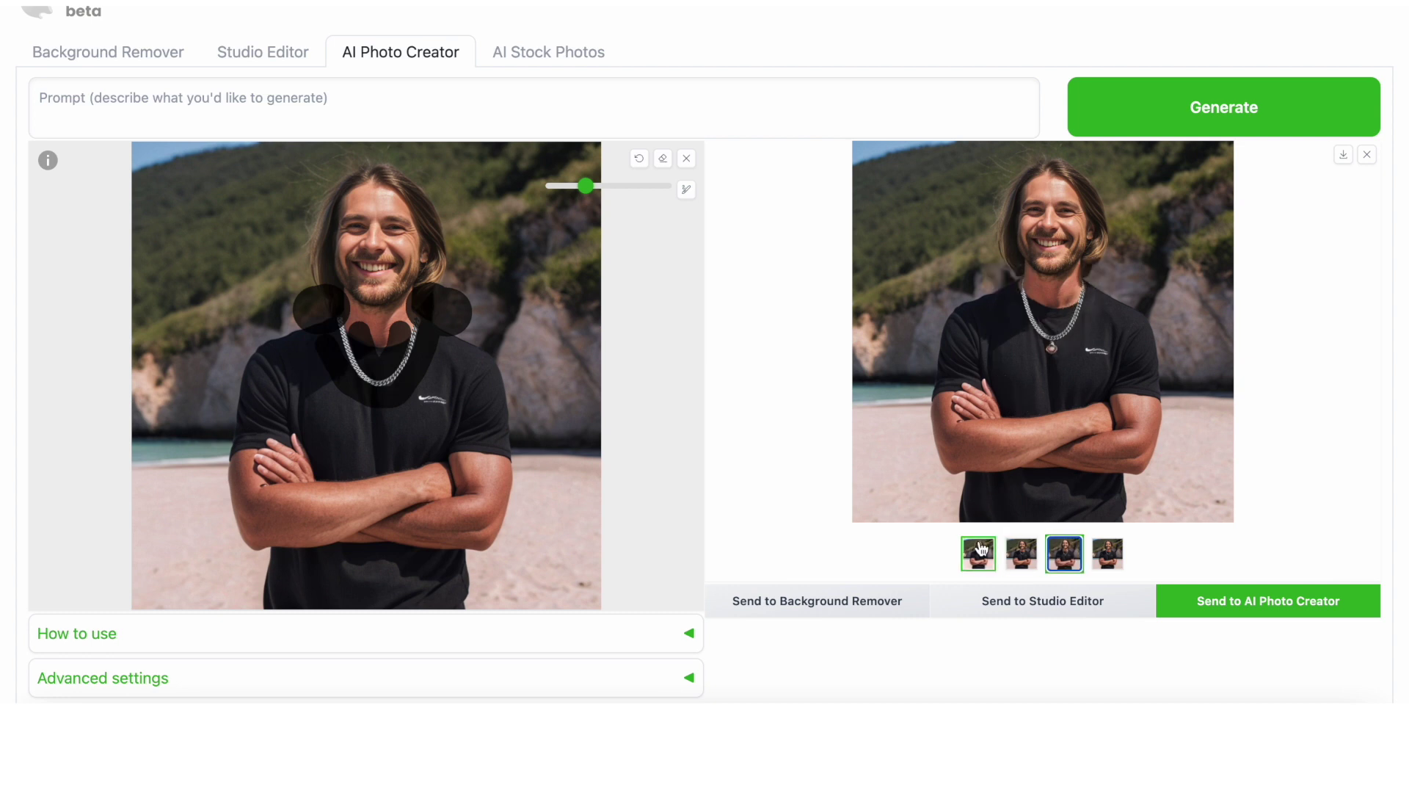
pyautogui.press('Right')
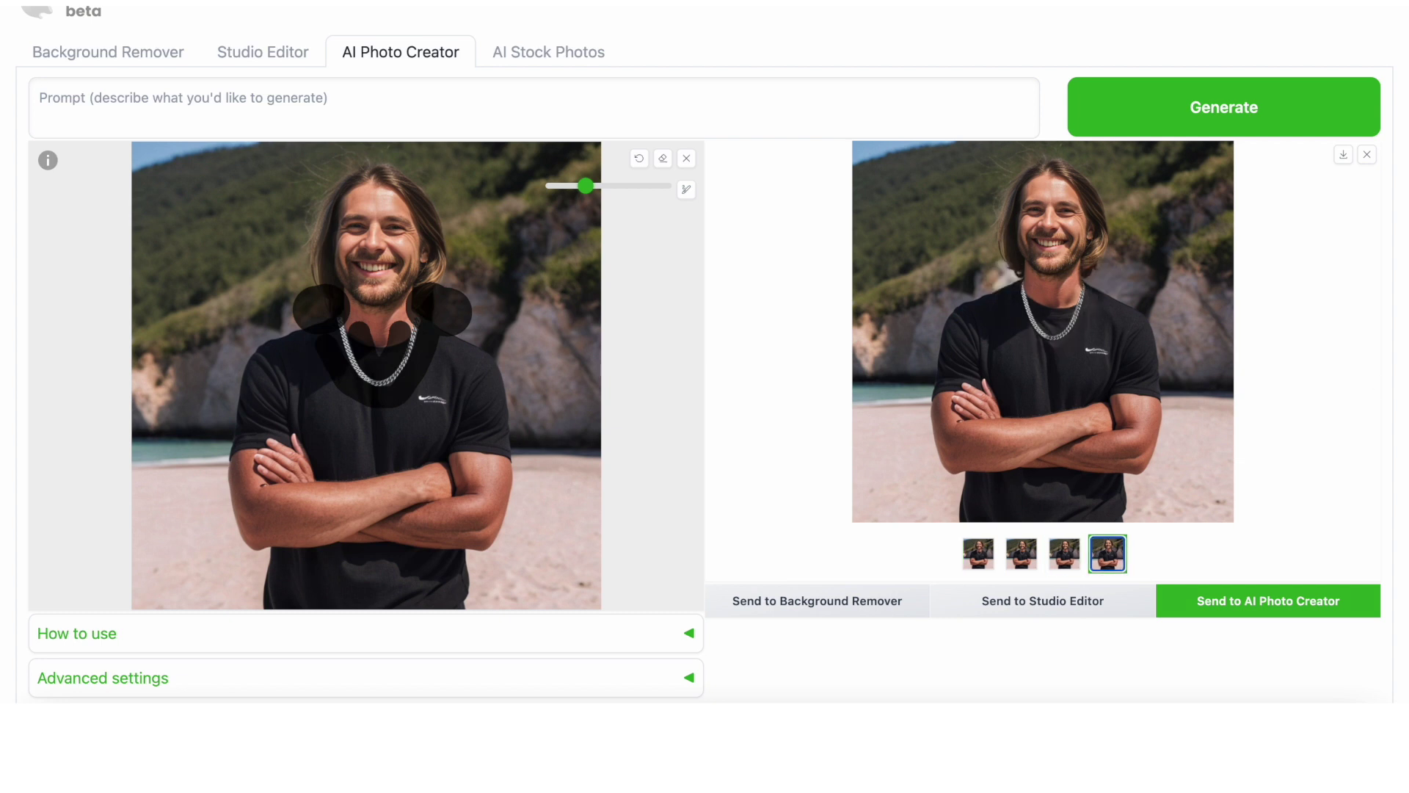
pyautogui.click(1344, 156)
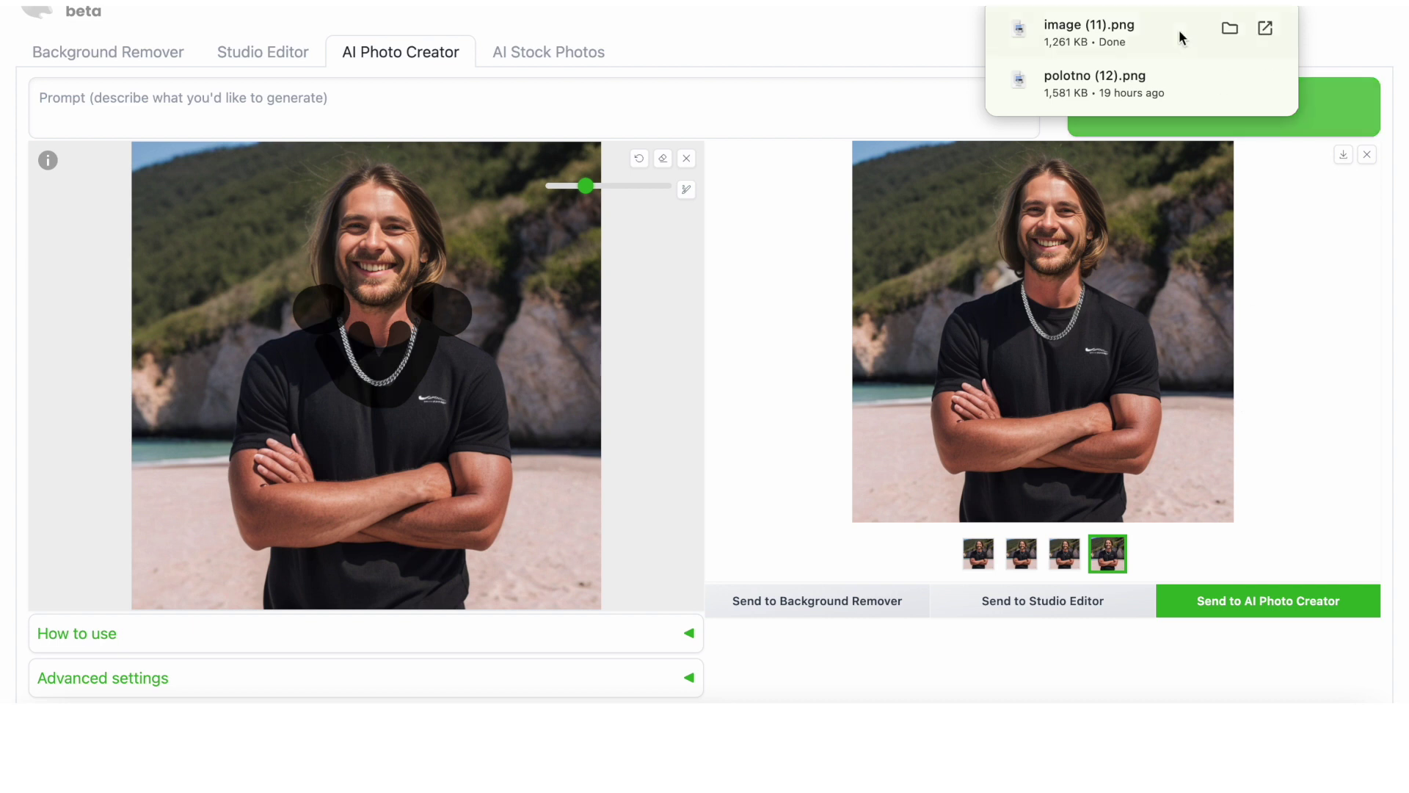
pyautogui.click(1147, 30)
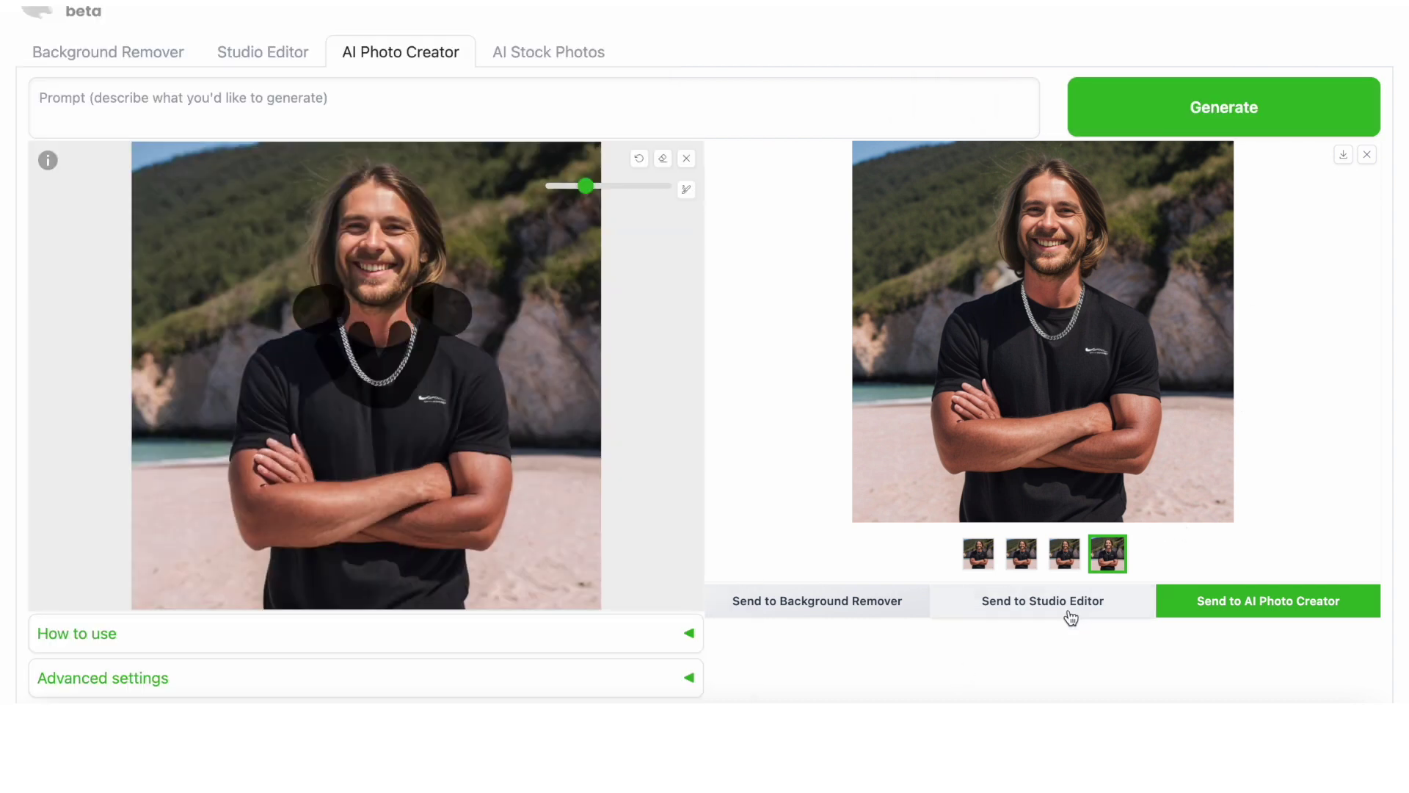
# Load the chain photo into Studio Editor, fit it to the page, and add the END OF SEASON SALE text
pyautogui.click(1071, 618)
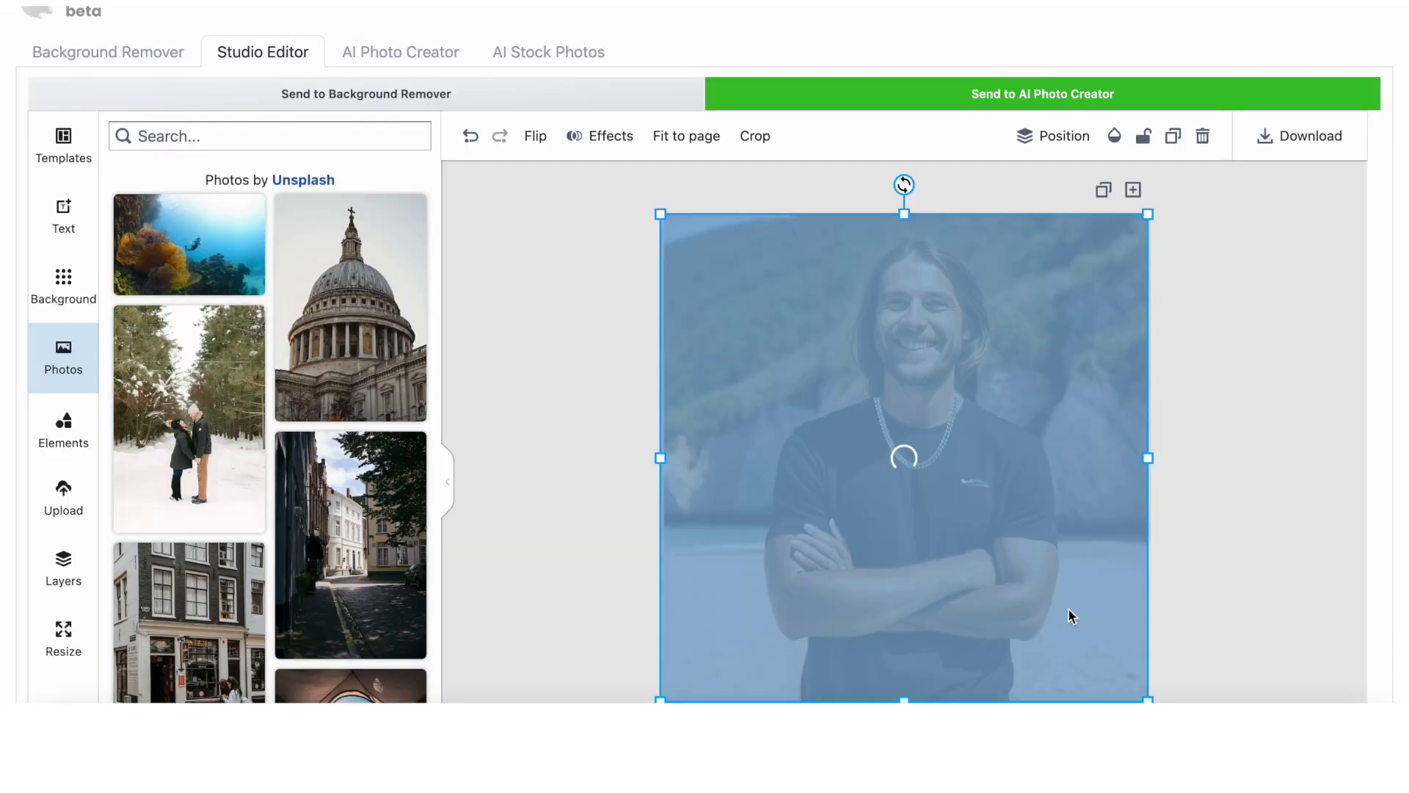
pyautogui.click(686, 135)
pyautogui.scroll(-1, 676, 324)
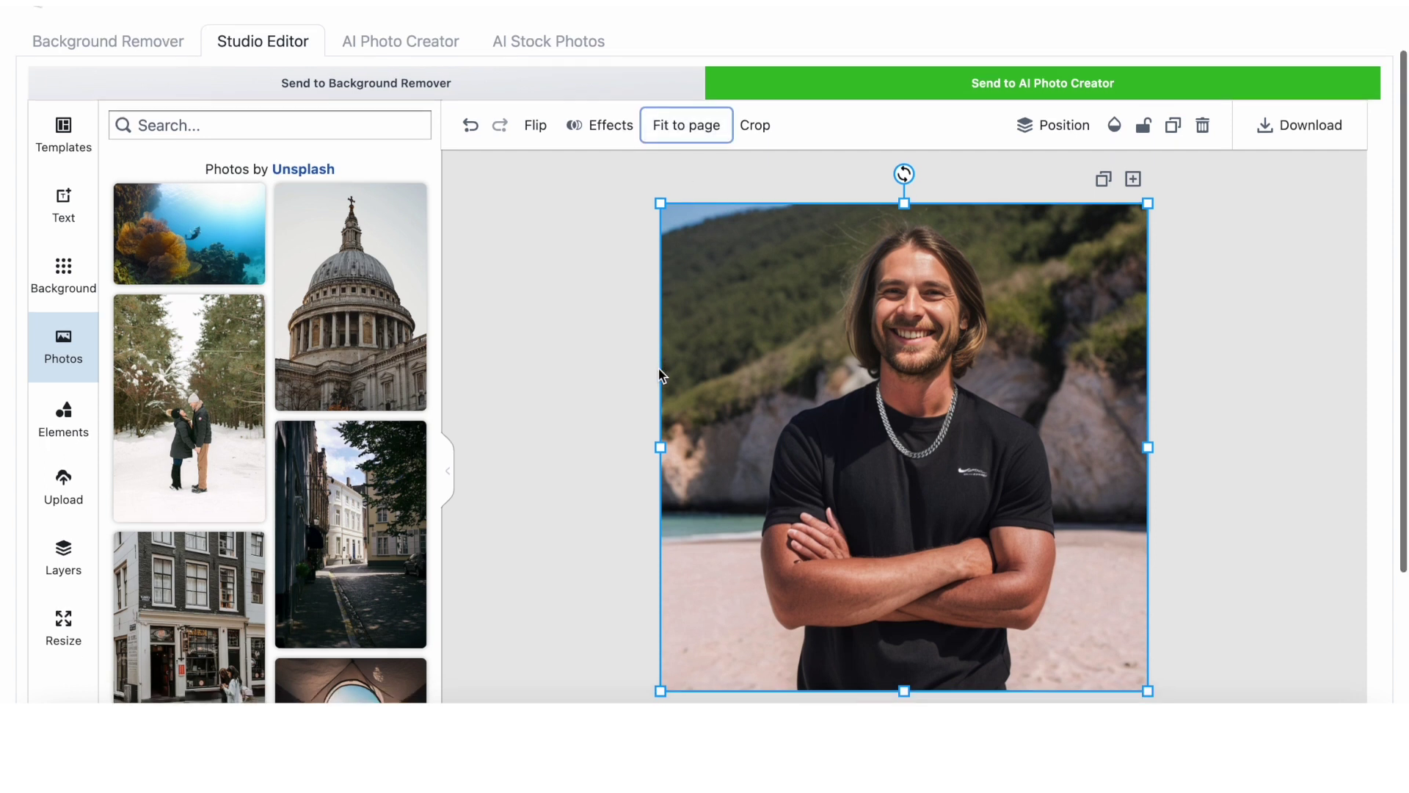
pyautogui.click(63, 220)
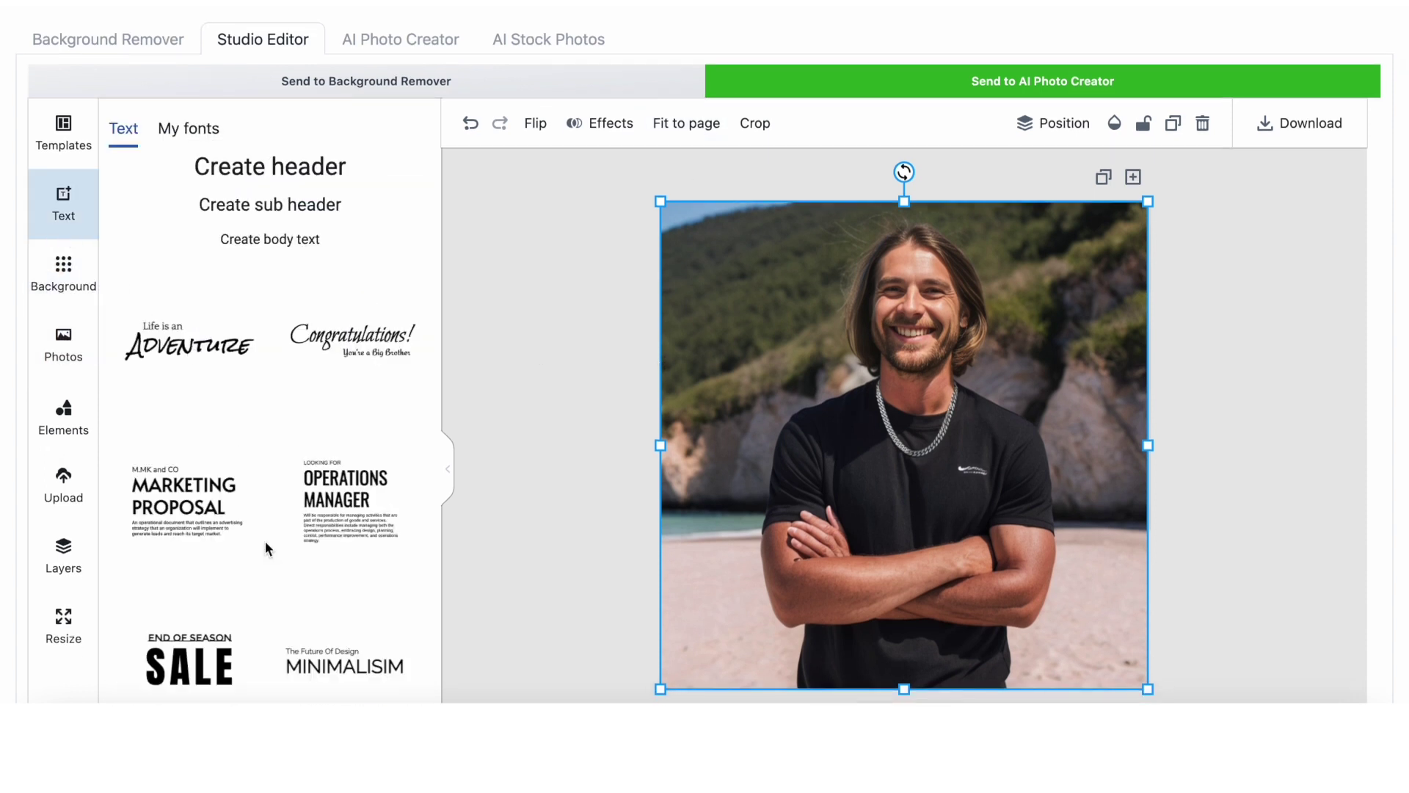
pyautogui.click(176, 642)
# Move the sale text to the top-left, colour it white, and bring up the download options
pyautogui.moveTo(874, 408); pyautogui.dragTo(723, 249)
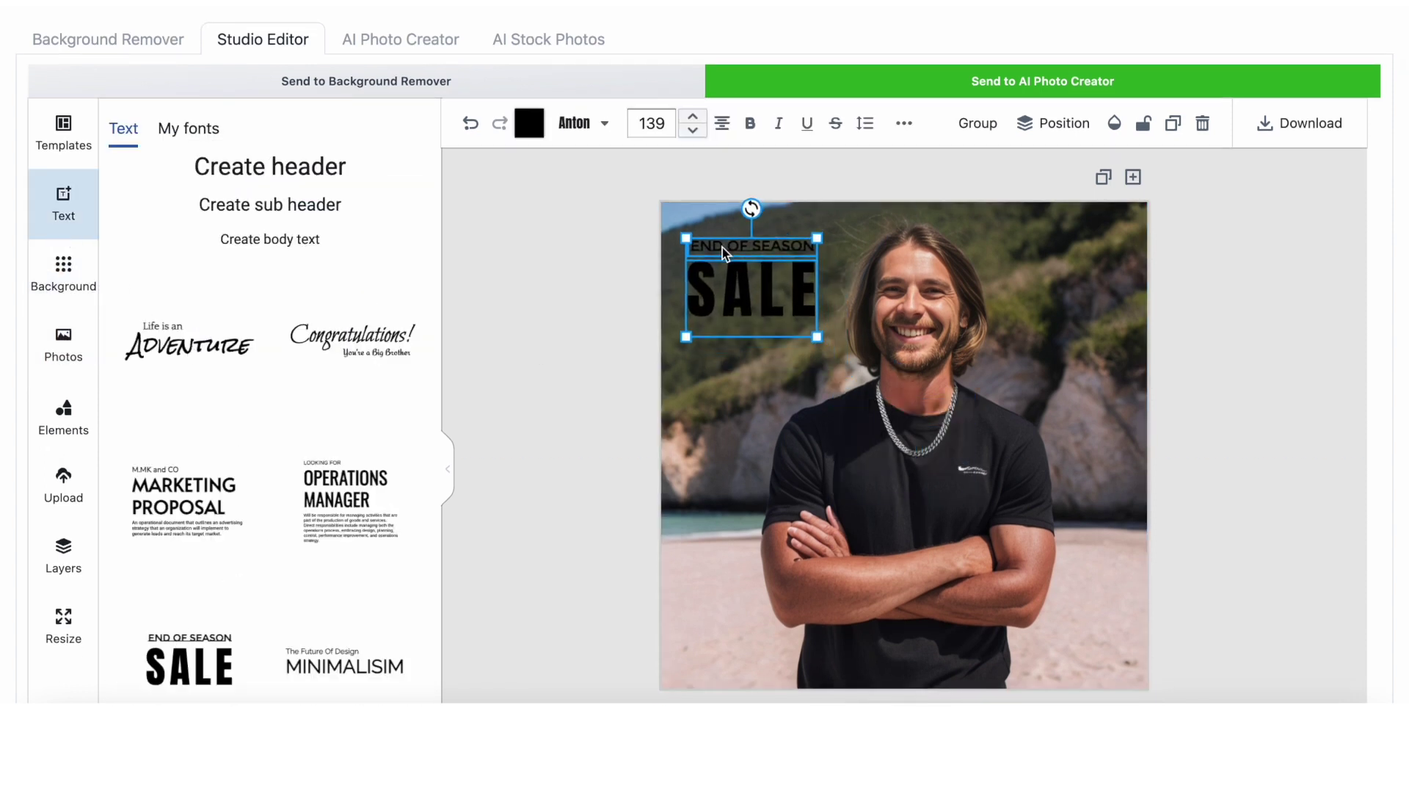
pyautogui.click(528, 123)
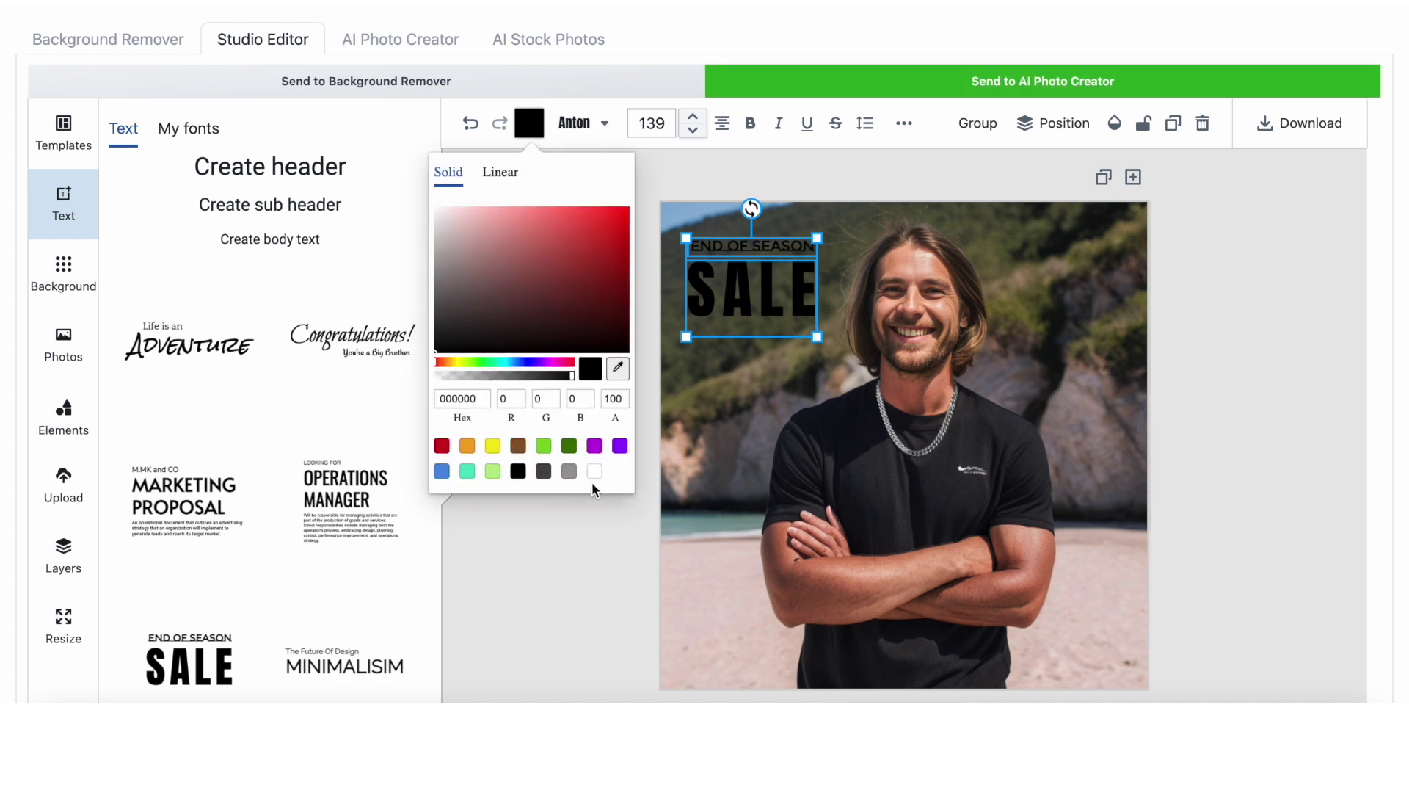
pyautogui.click(595, 470)
pyautogui.click(606, 597)
pyautogui.click(1213, 502)
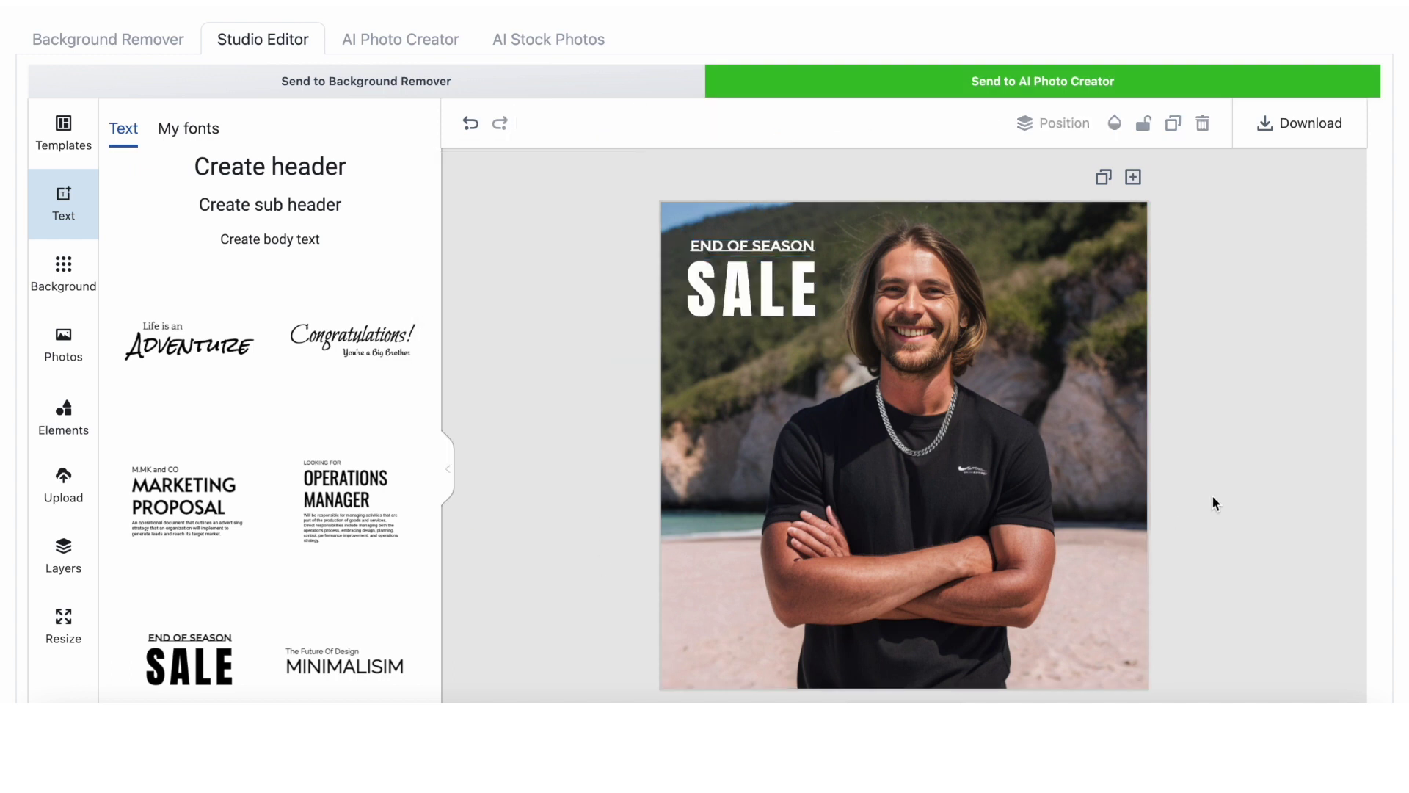
pyautogui.click(1304, 125)
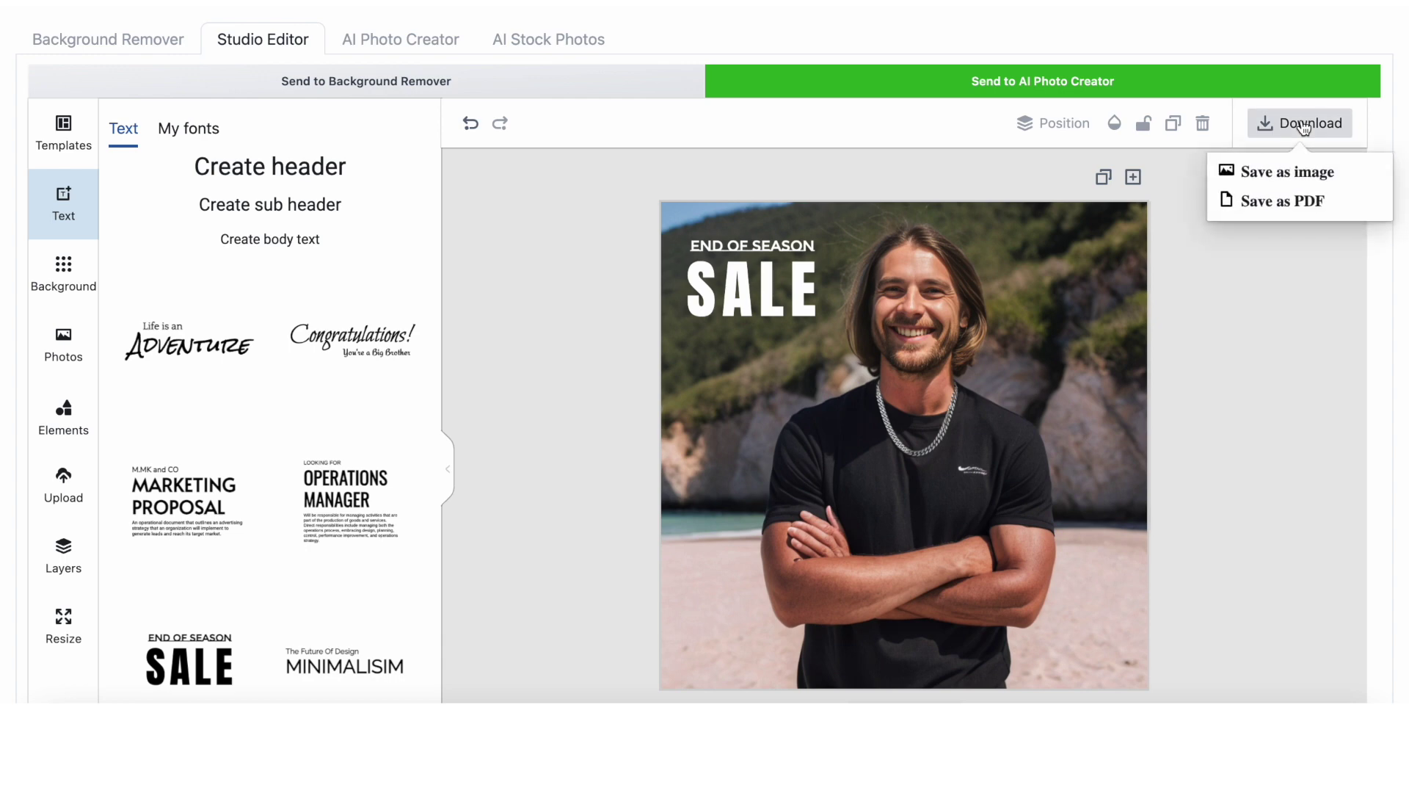